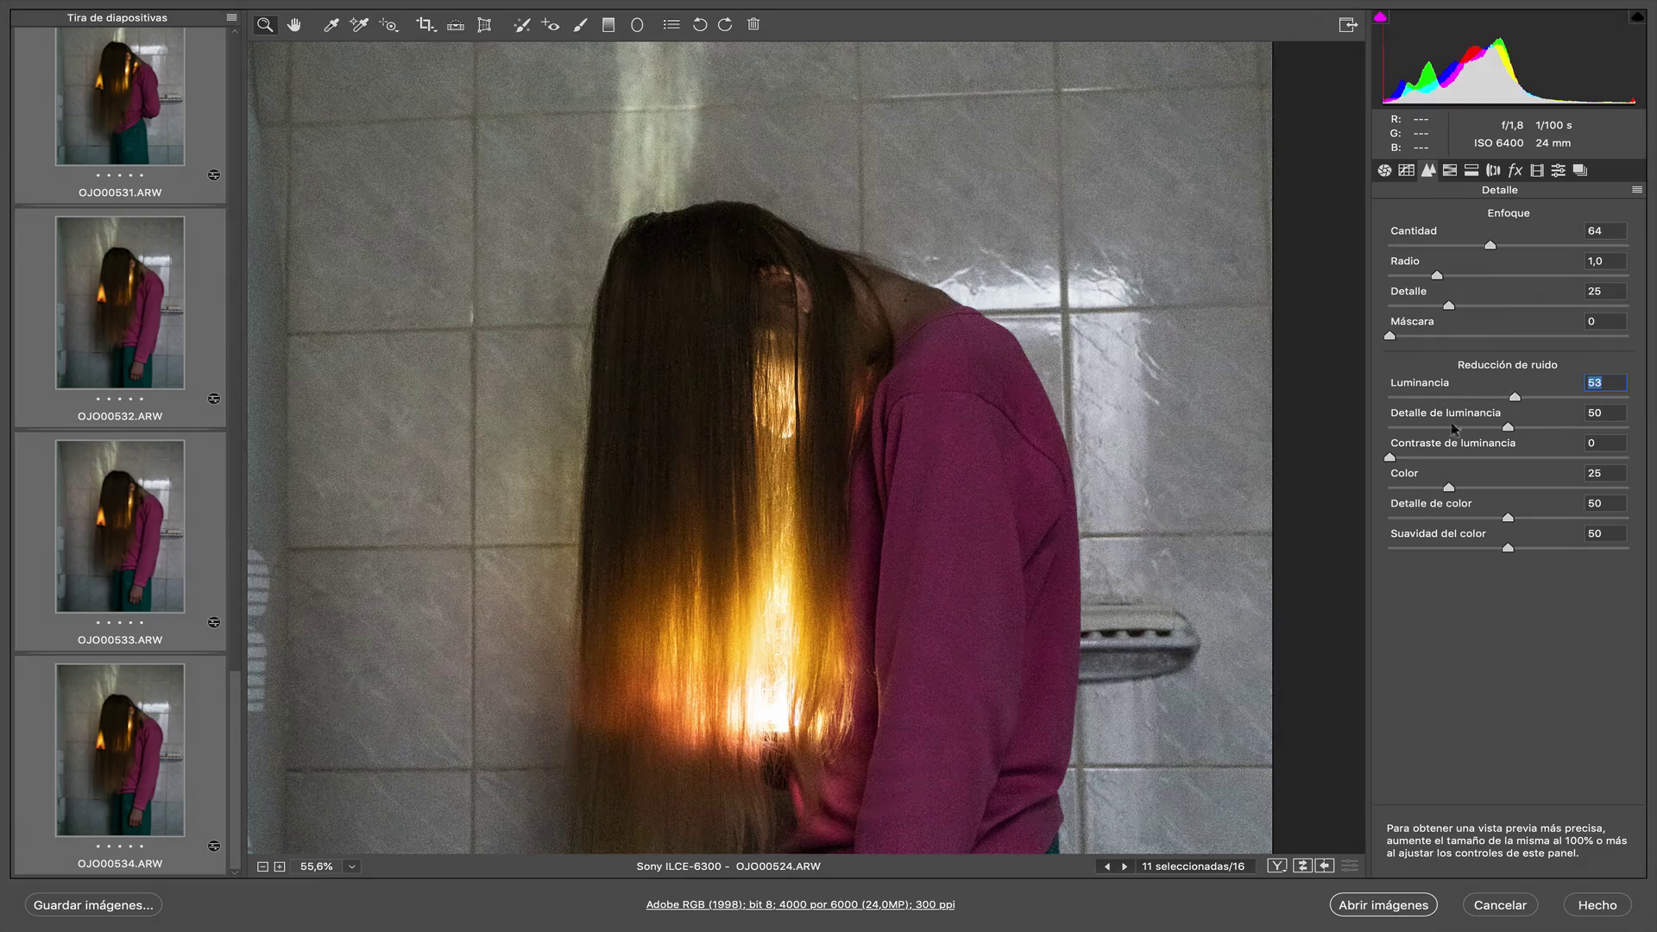
Split-tone the selected photos with highlights at hue 30 and saturation 5, and shadows at hue 243 and saturation 16
left_click(1385, 170)
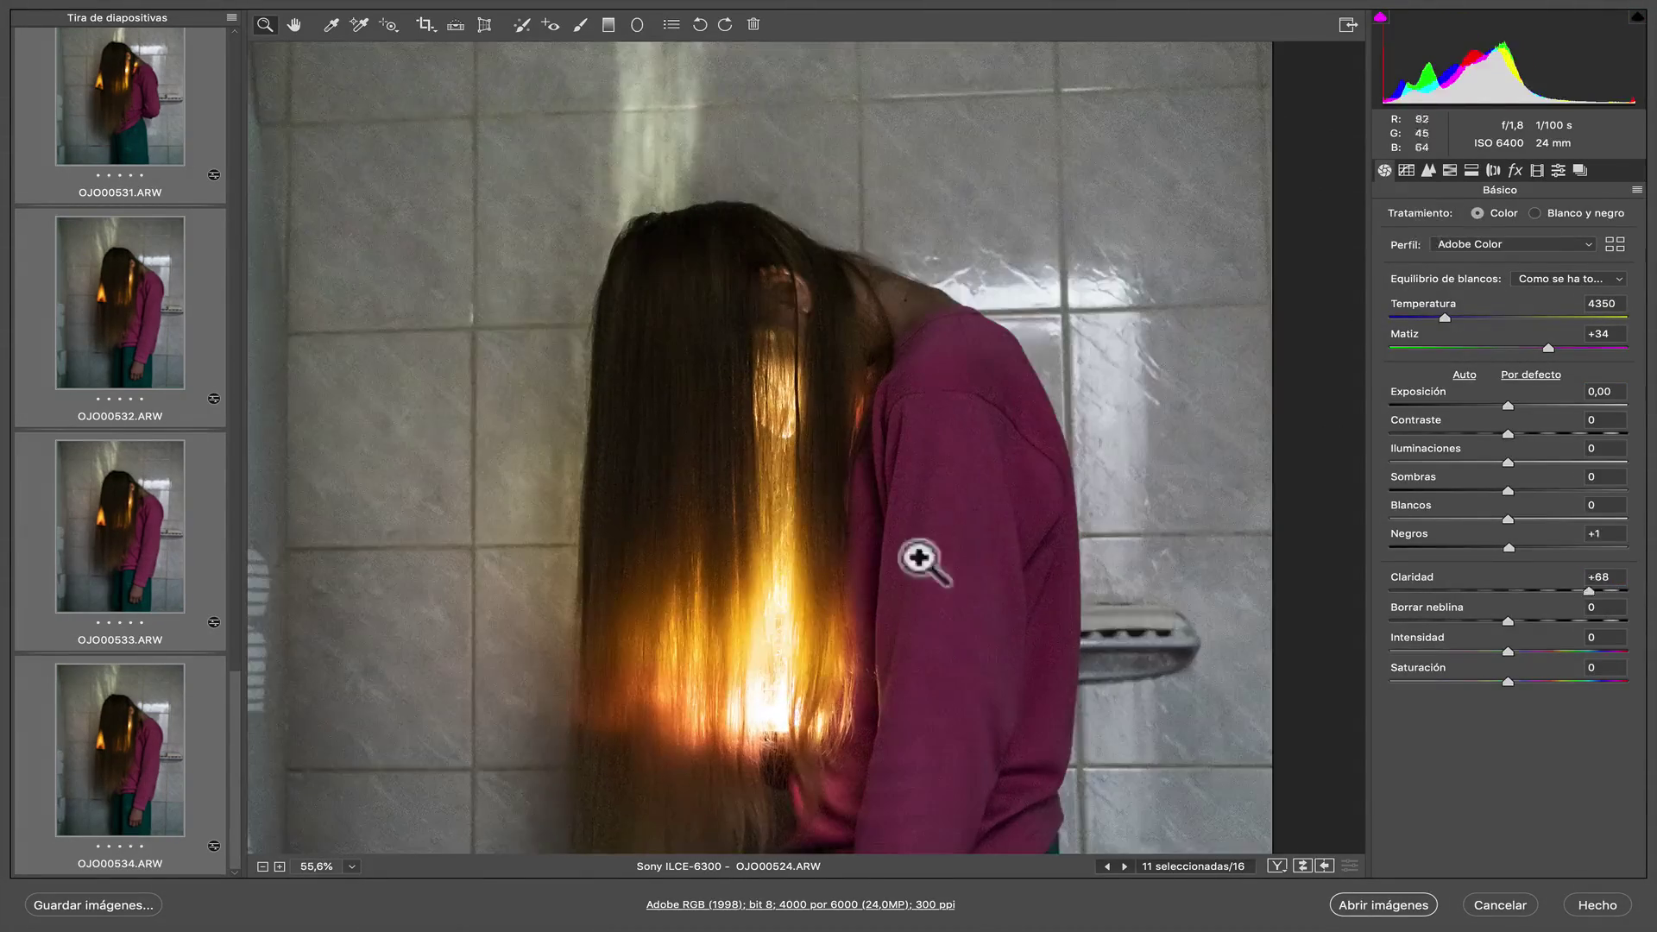
left_click(1429, 171)
left_click(1471, 170)
key("super+minus")
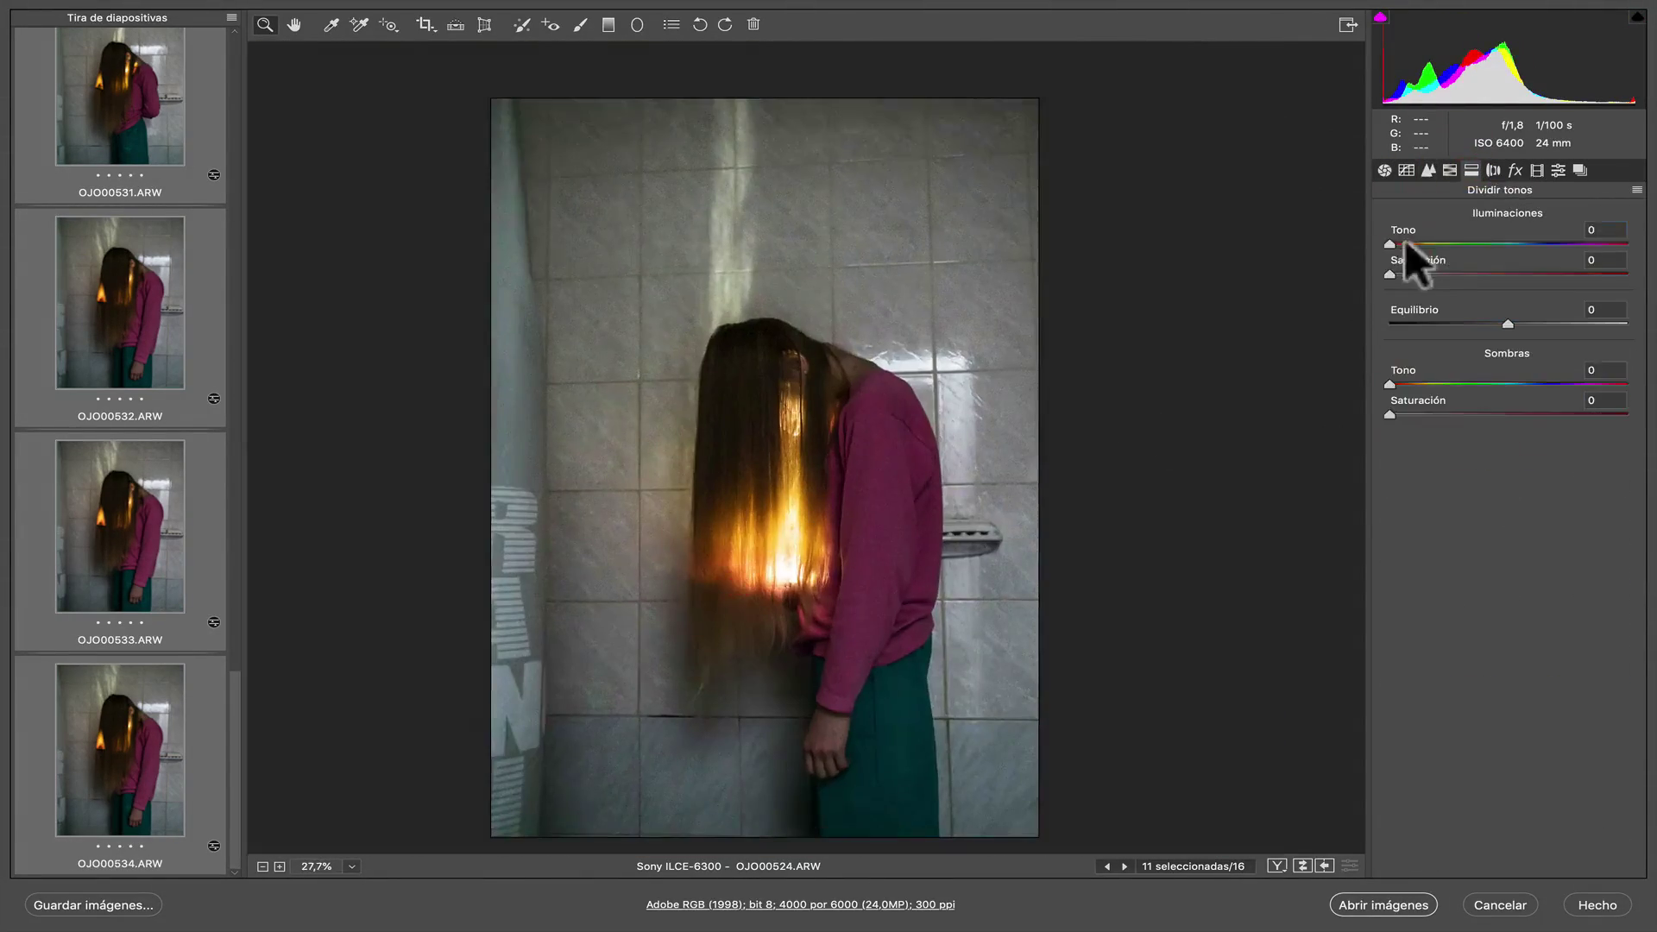
left_click_drag(1551, 264, 1539, 264)
left_click(1479, 273)
left_click_drag(1421, 244, 1410, 245)
left_click_drag(1395, 274, 1403, 274)
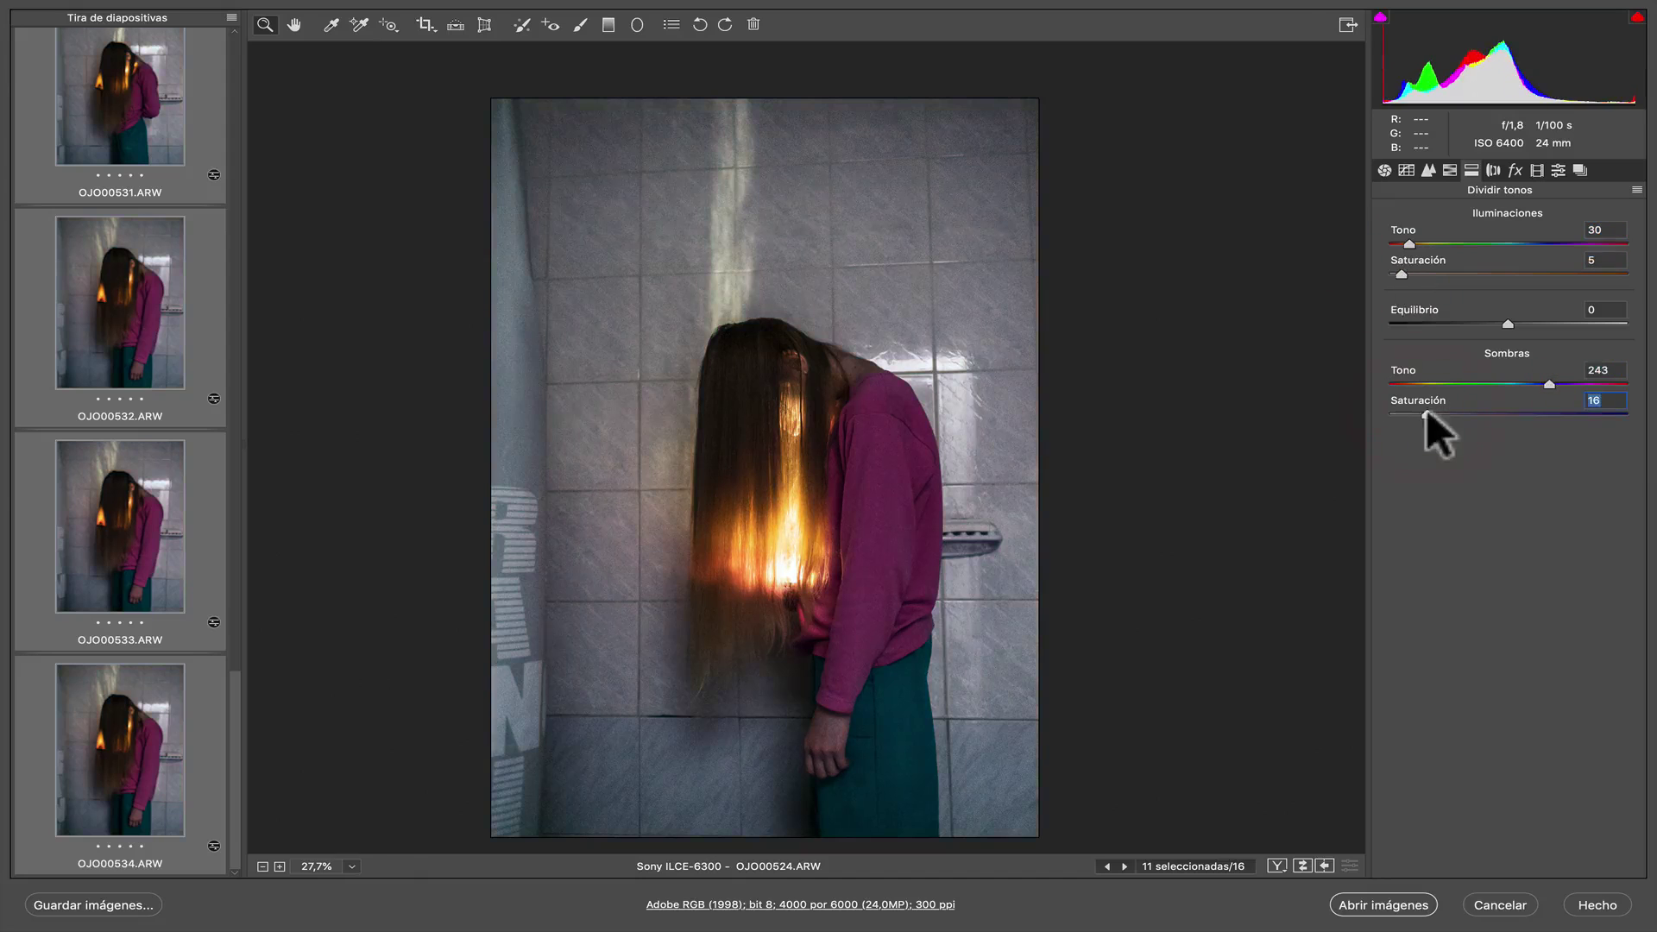
Set HSL saturation to reds -46, yellows +3, greens -37, aquas -34, blues -34, purples -32 and magentas -27
left_click(1493, 170)
left_click_drag(1453, 499, 1478, 495)
left_click(1450, 170)
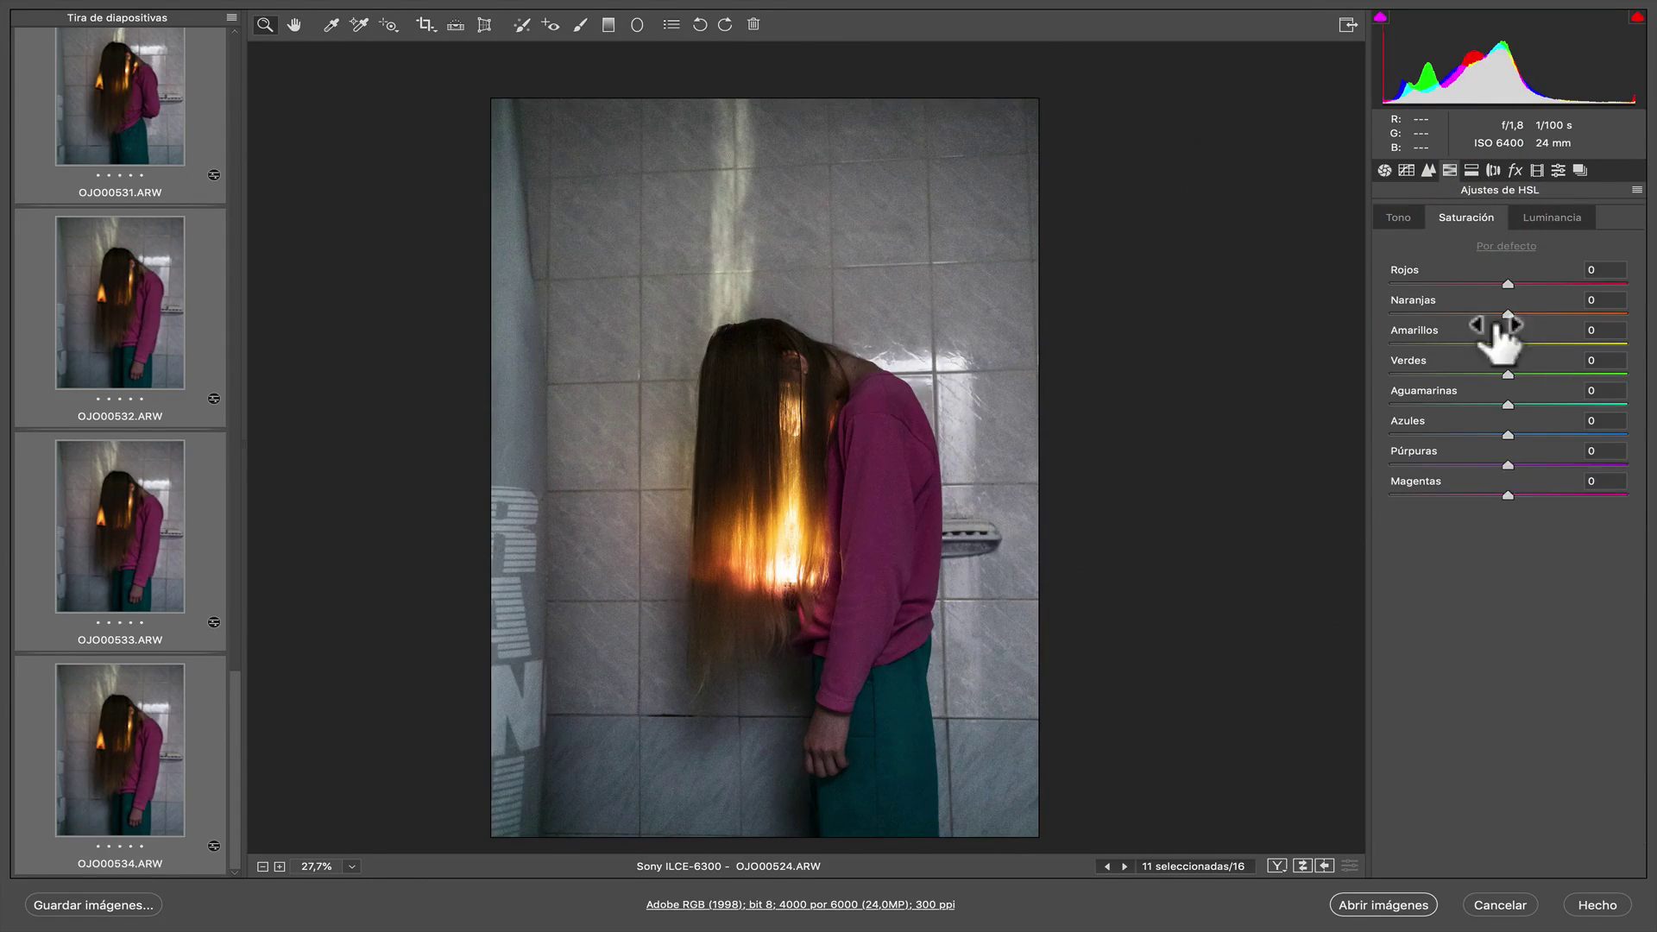
left_click_drag(1638, 493, 1390, 496)
left_click_drag(1552, 465, 1390, 465)
left_click_drag(1508, 284, 1334, 268)
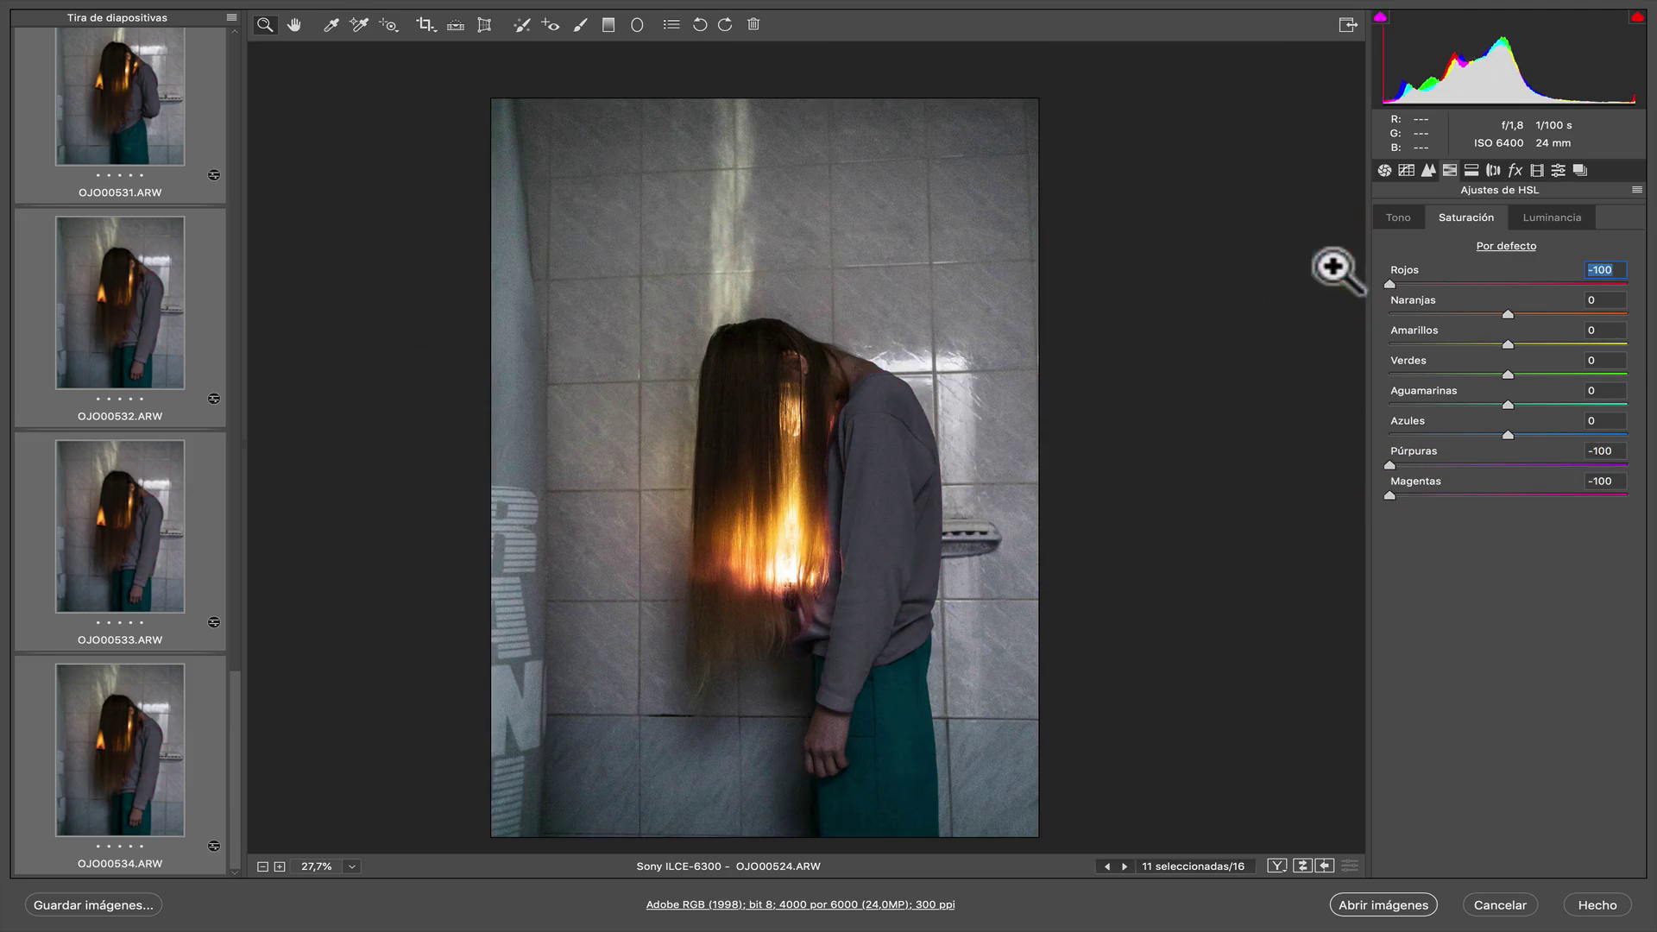
left_click_drag(1508, 405, 1310, 406)
left_click_drag(1508, 435, 1269, 433)
left_click(1432, 375)
left_click(1434, 405)
left_click(1437, 435)
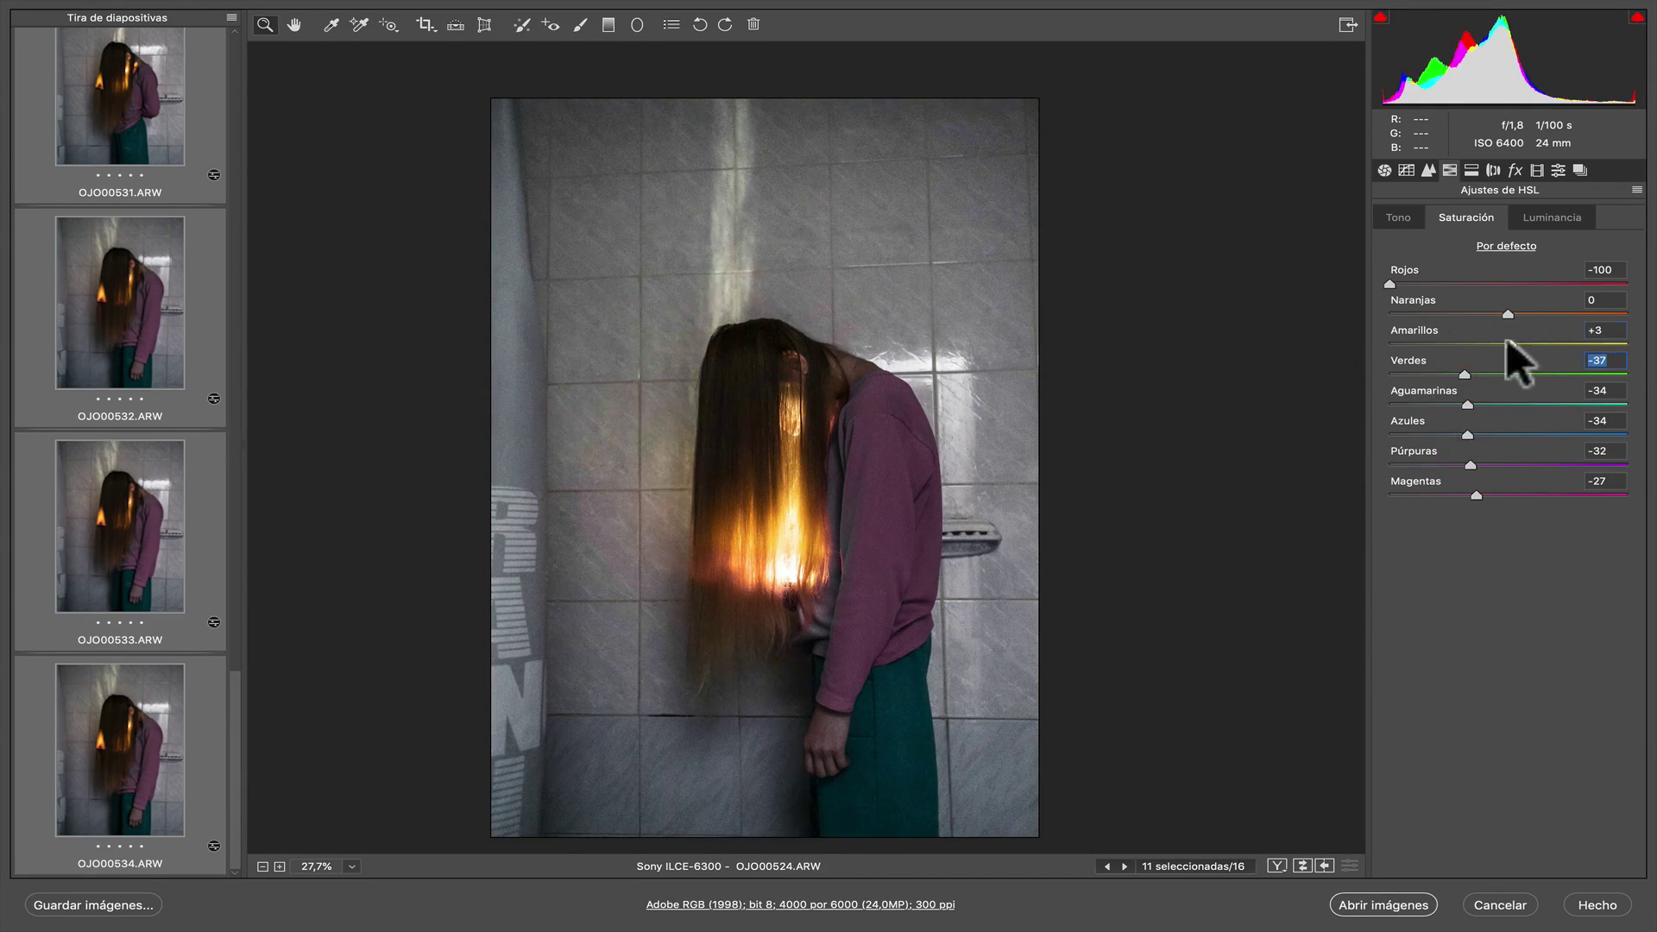
left_click(1451, 283)
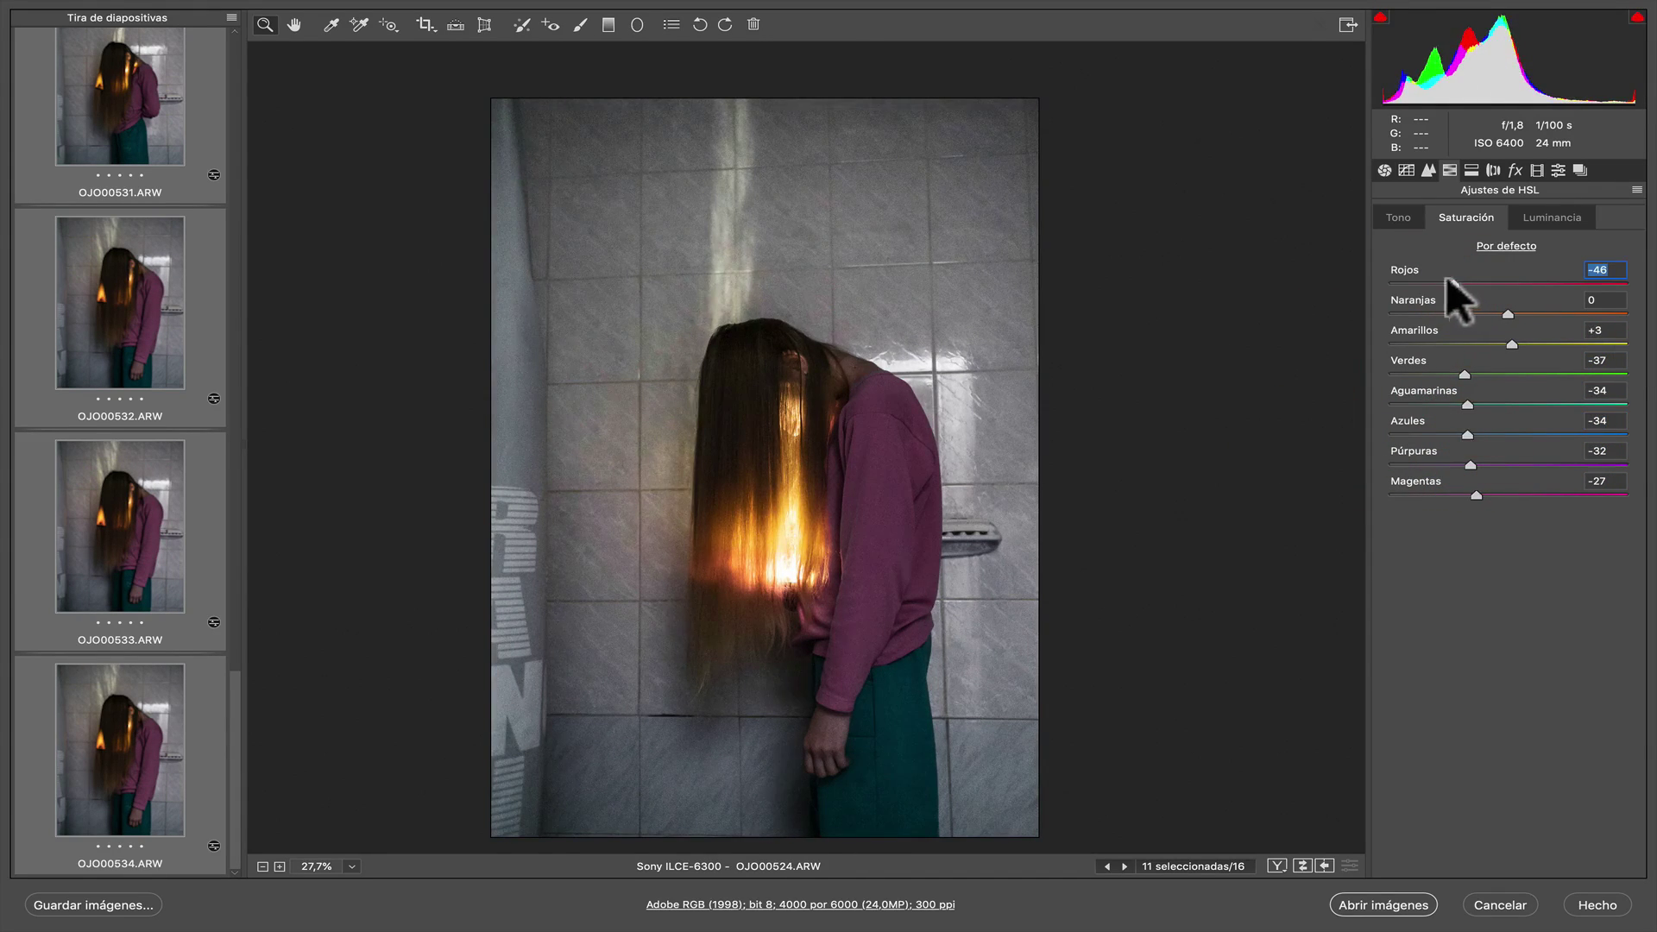
Shift the HSL hues to oranges -6, yellows -3, greens -88, aquas +38, blues +47 and purples -4, and lower the magentas
left_click(1386, 214)
left_click(1501, 314)
left_click(1504, 344)
left_click_drag(1508, 375, 1405, 375)
left_click_drag(1508, 405, 1196, 421)
left_click(1554, 404)
left_click(1577, 434)
left_click_drag(1508, 466, 1503, 466)
left_click_drag(1508, 496, 1354, 493)
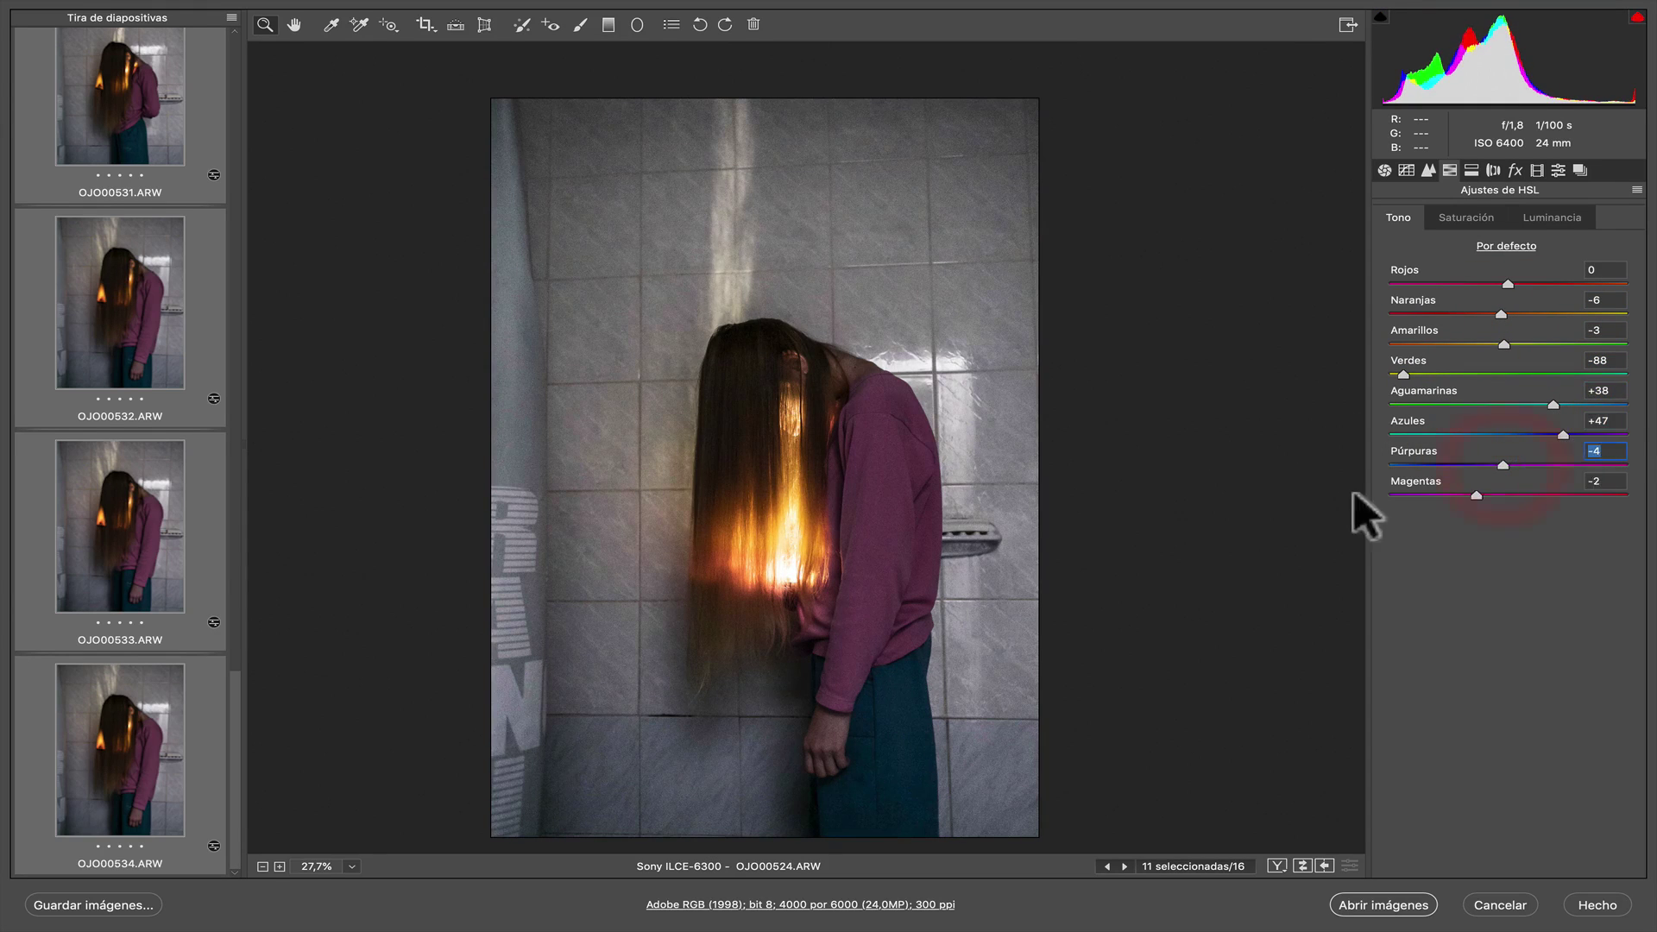
Set HSL luminance to reds +3, oranges +3, greens -42 and aquas -44
left_click(1545, 220)
left_click(1511, 314)
left_click(1511, 284)
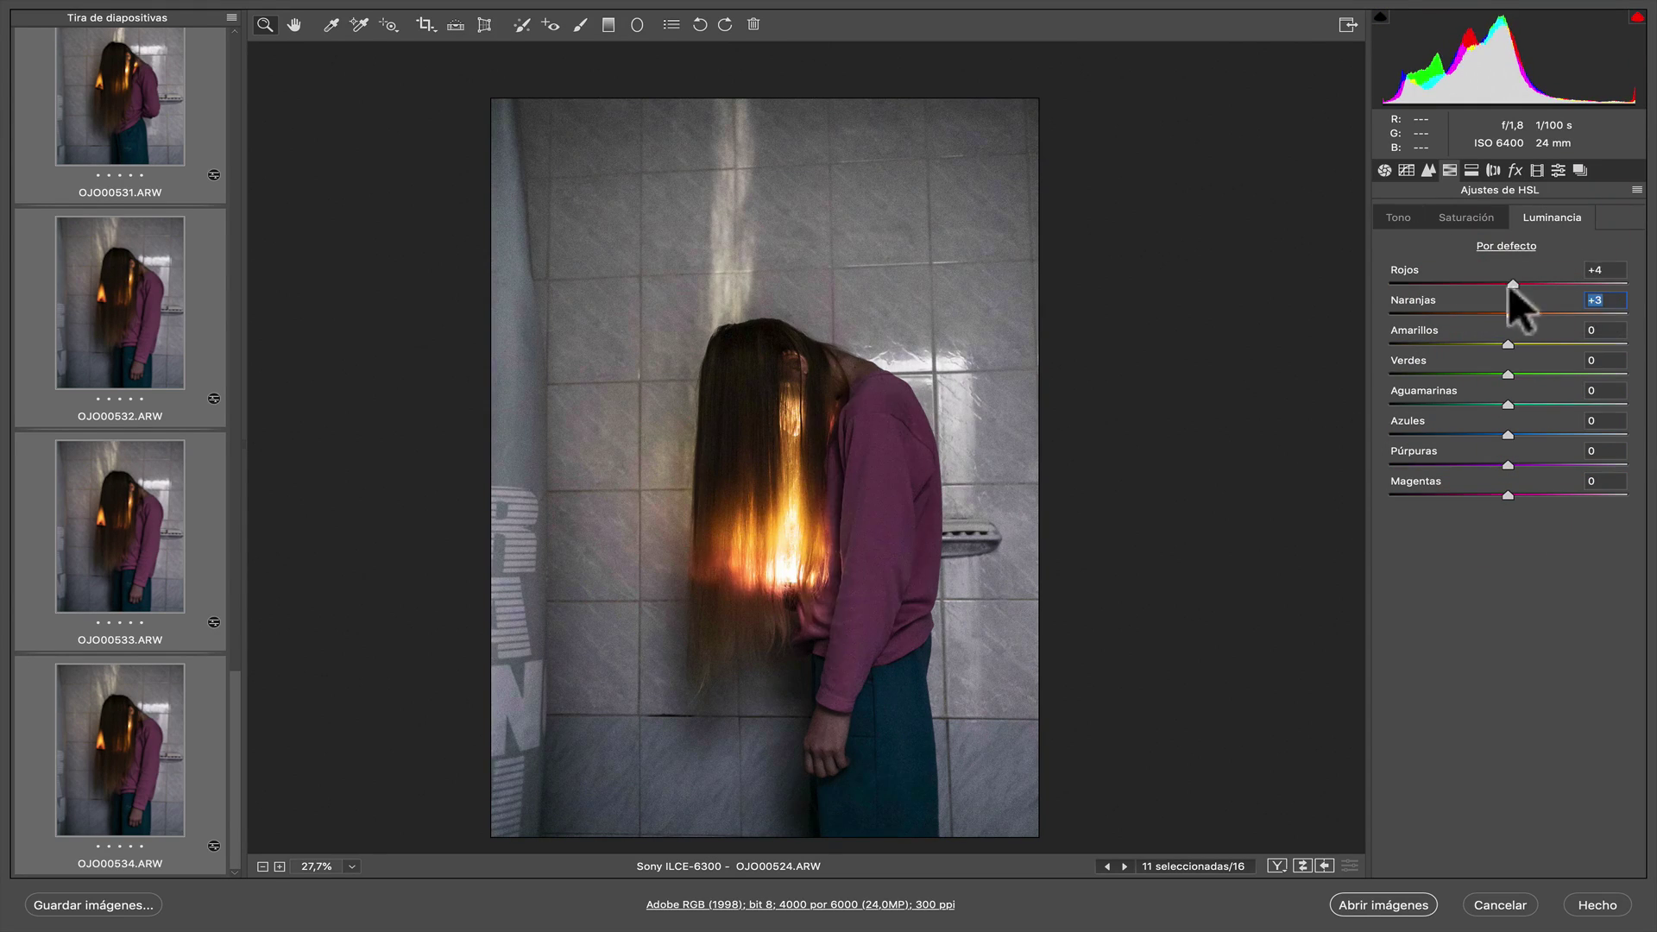
left_click(1459, 374)
left_click(1456, 404)
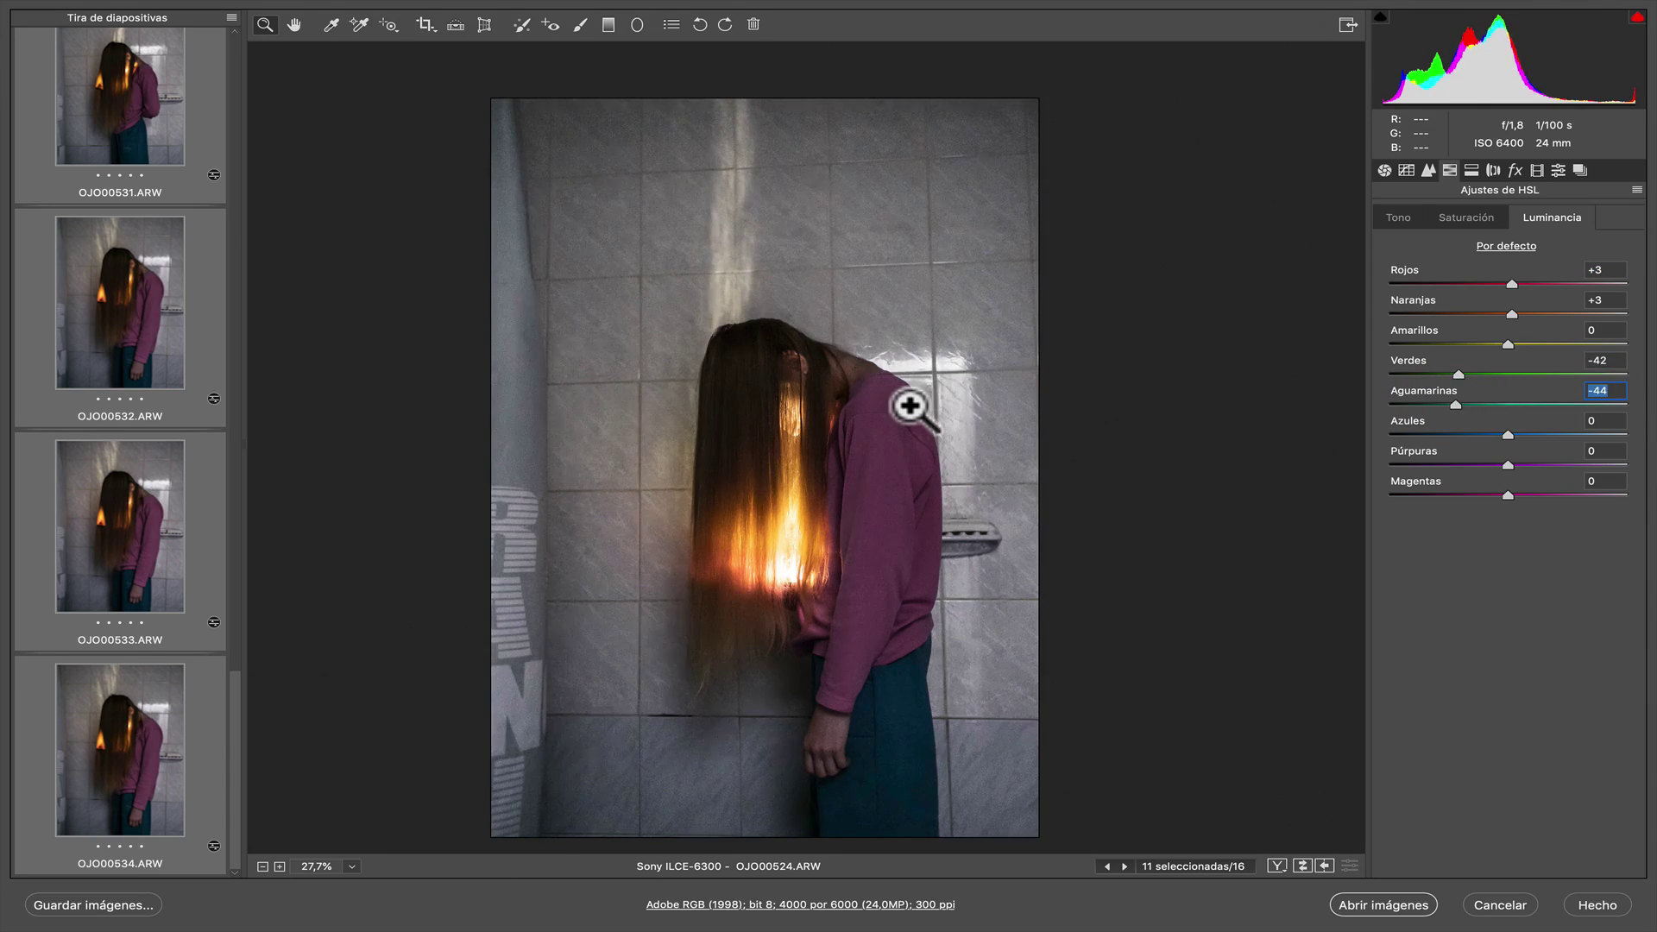
Examine the applied color look on the photos from OJO00534 back to OJO00526
left_click(1384, 170)
left_click(142, 734)
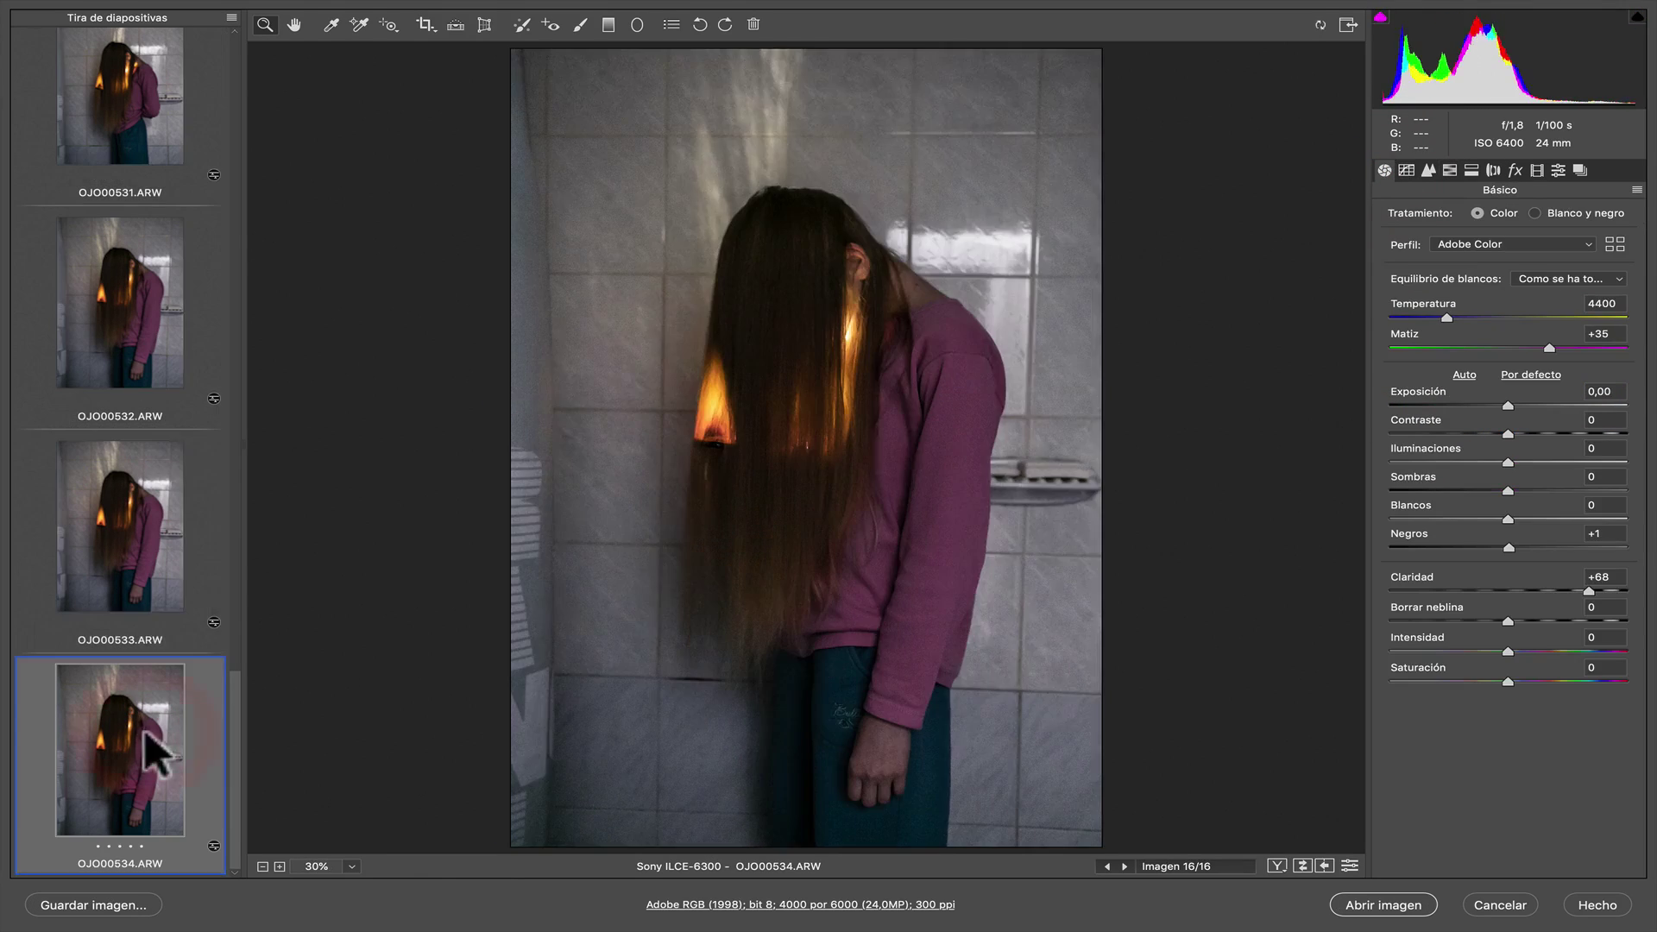
left_click(152, 264)
scroll(152, 265, "up", 4)
left_click(144, 301)
scroll(191, 212, "up", 3)
left_click(134, 216)
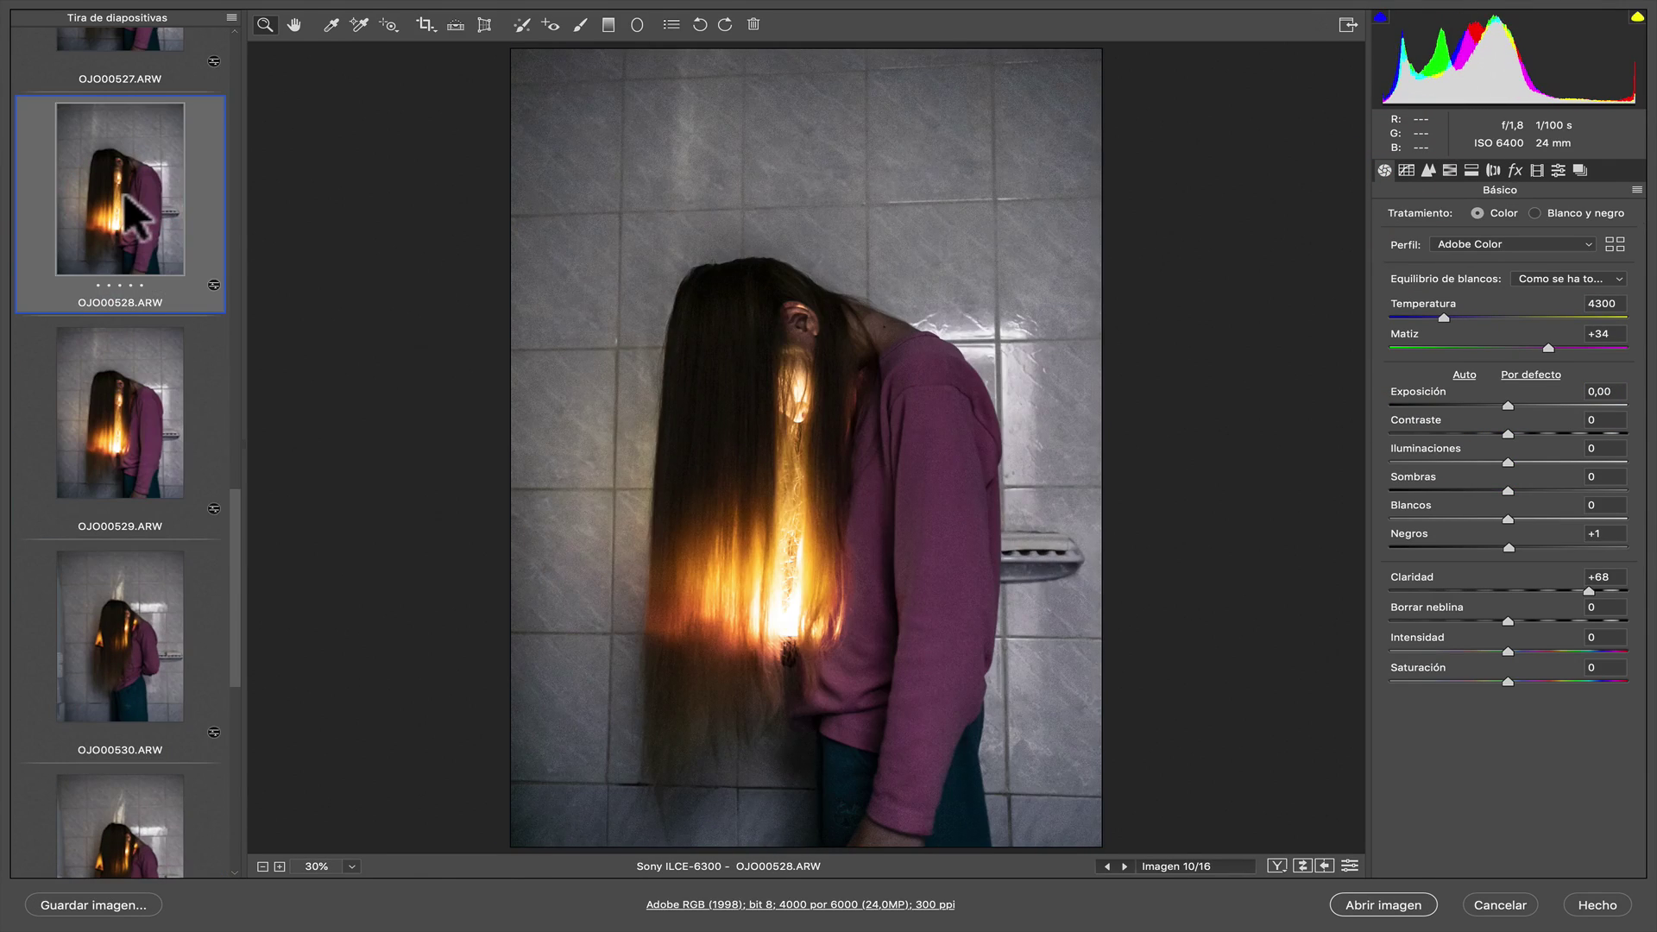
left_click(129, 427)
left_click(148, 665)
scroll(147, 518, "up", 4)
left_click(139, 108)
left_click(153, 354)
scroll(151, 366, "up", 4)
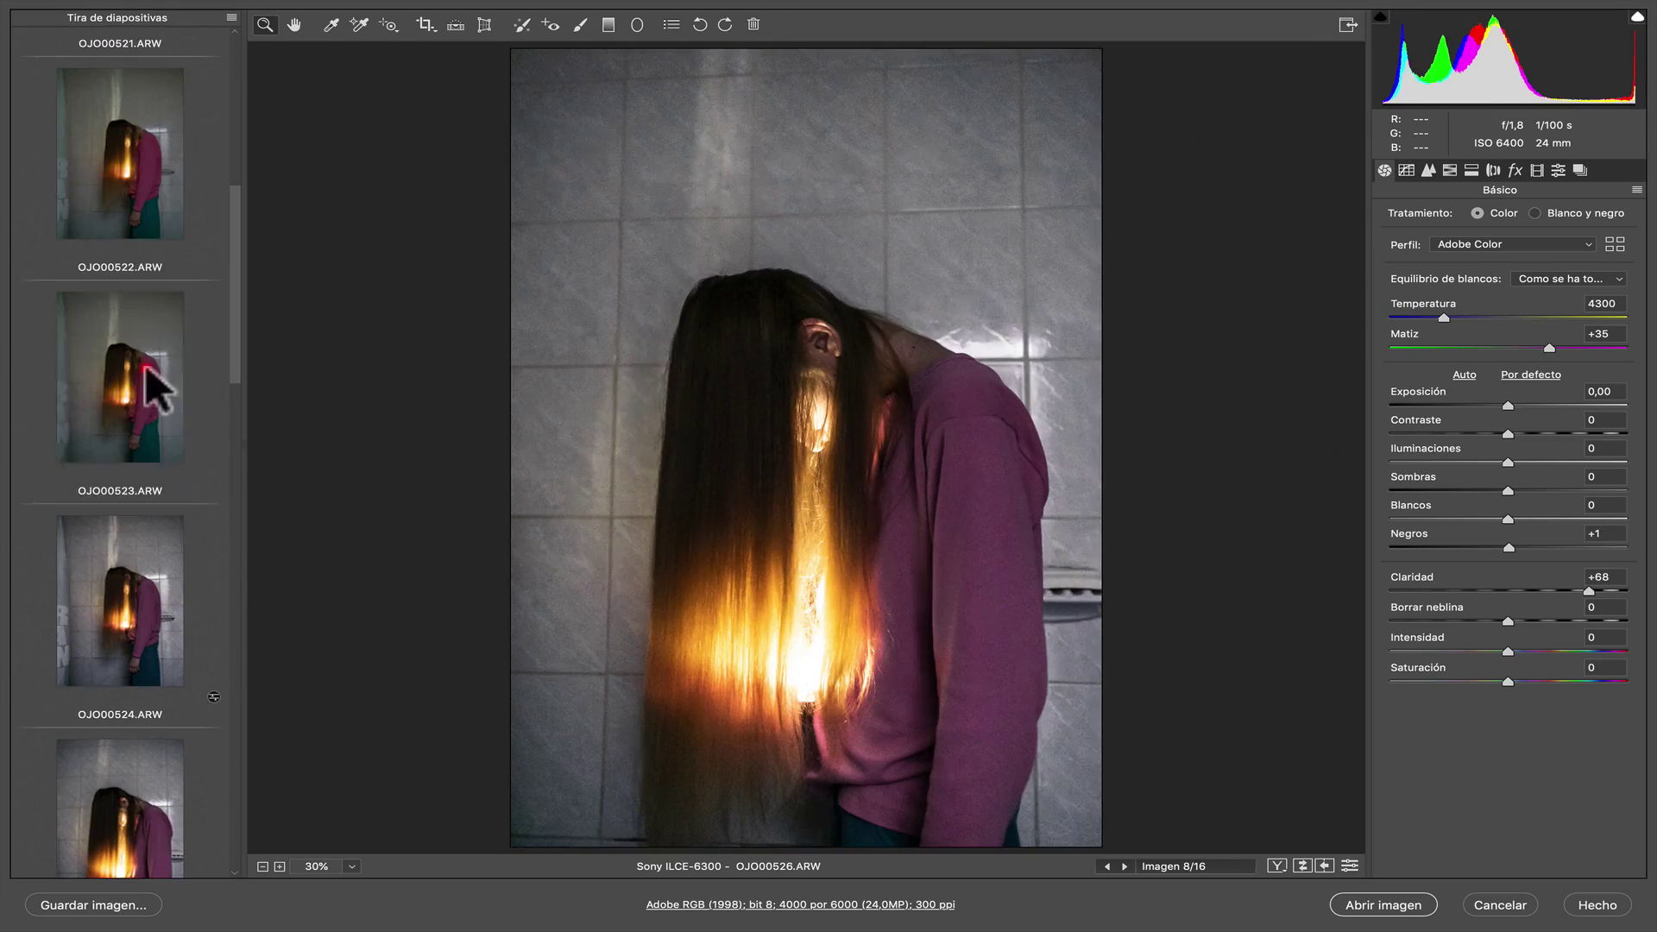
Compare the look of OJO00524 with the neighbouring photos, including OJO00522 and OJO00523
left_click(147, 376)
left_click(137, 202)
left_click(154, 609)
left_click(144, 373)
left_click(151, 587)
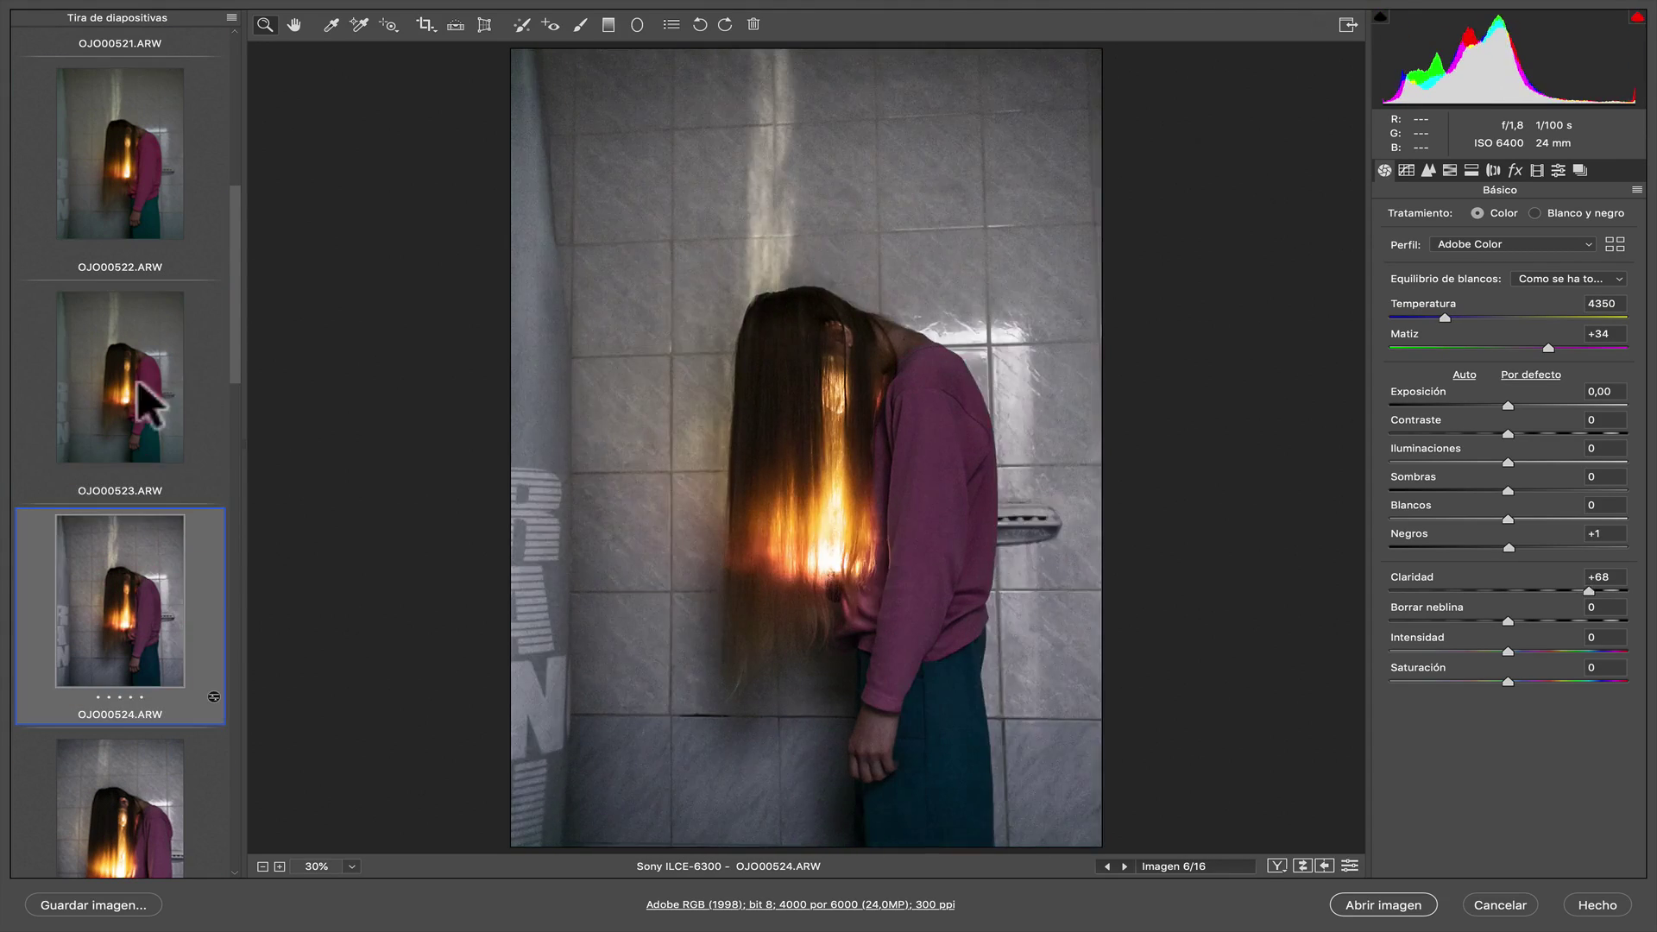
left_click(138, 388)
left_click(147, 604)
left_click(148, 426)
left_click(144, 777)
left_click(120, 587)
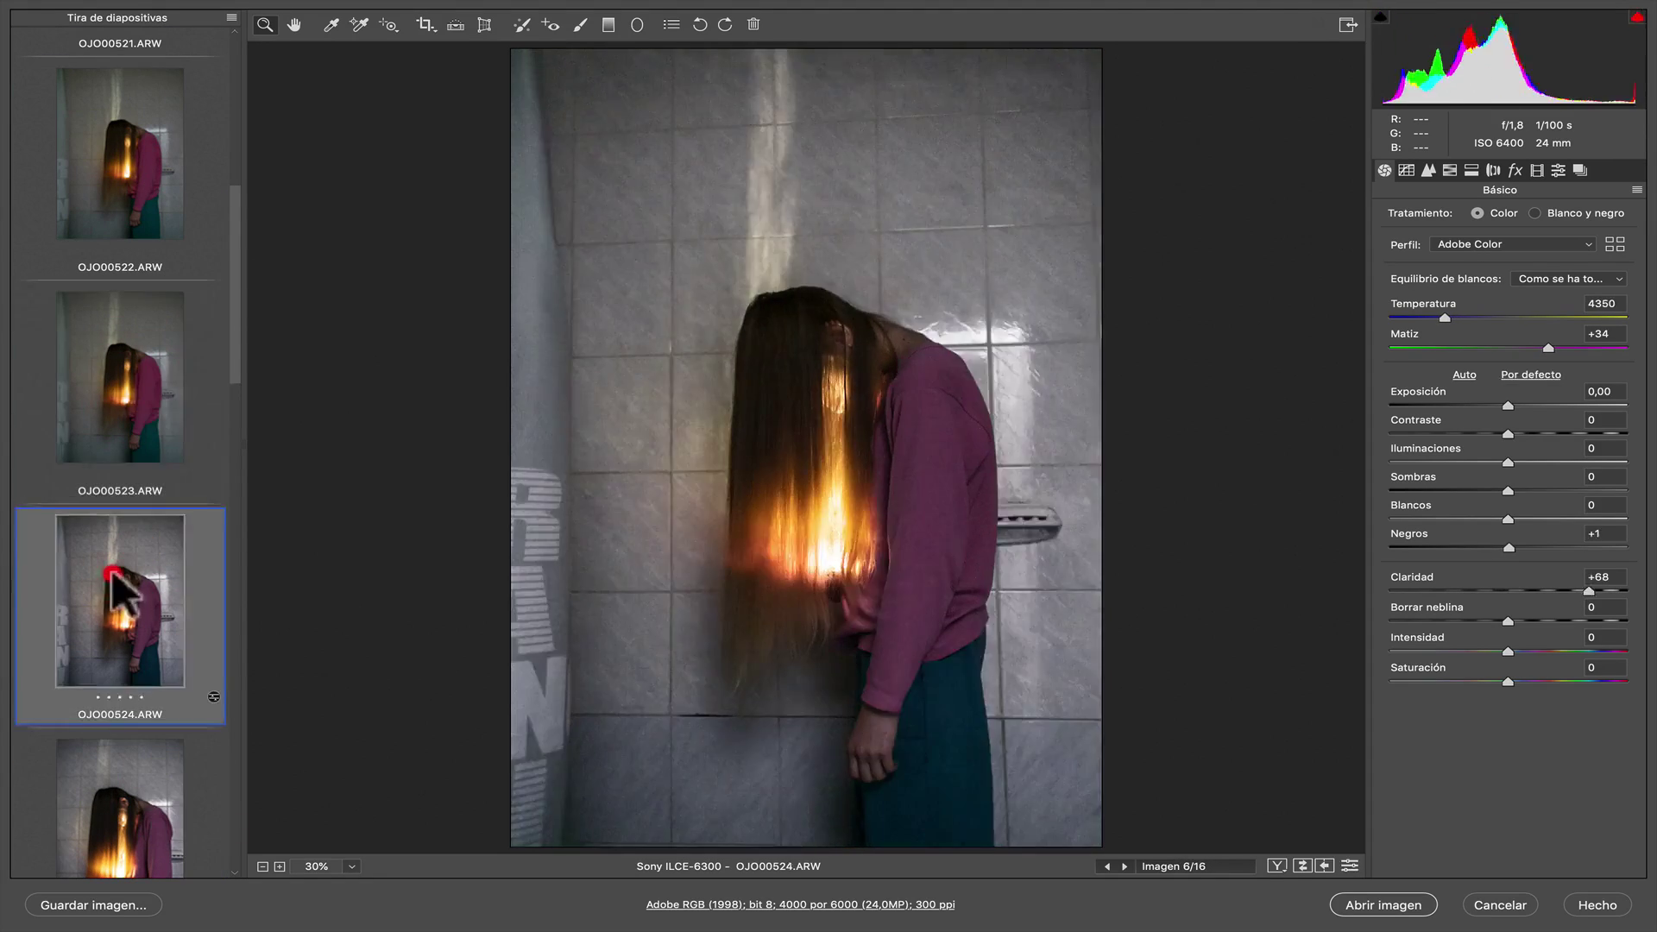
left_click(143, 389)
left_click(141, 565)
left_click(142, 388)
Adjust OJO00522 and OJO00523 together: tint +45, contrast +26, highlights -65, shadows +63, whites -33, blacks +18, clarity +19
left_click_drag(236, 290, 243, 222)
left_click(162, 449, "shift")
mouse_move(1508, 591)
left_mouse_down()
mouse_move(1460, 591)
mouse_move(1536, 613)
mouse_move(1531, 592)
left_mouse_up()
mouse_move(1508, 548)
left_mouse_down()
mouse_move(1561, 563)
mouse_move(1529, 548)
left_mouse_up()
left_click_drag(1508, 520, 1540, 446)
left_click_drag(1512, 346, 1561, 346)
Correct the perspective of OJO00522 with two vertical and two horizontal Upright guides along the tile joints
left_click(127, 460)
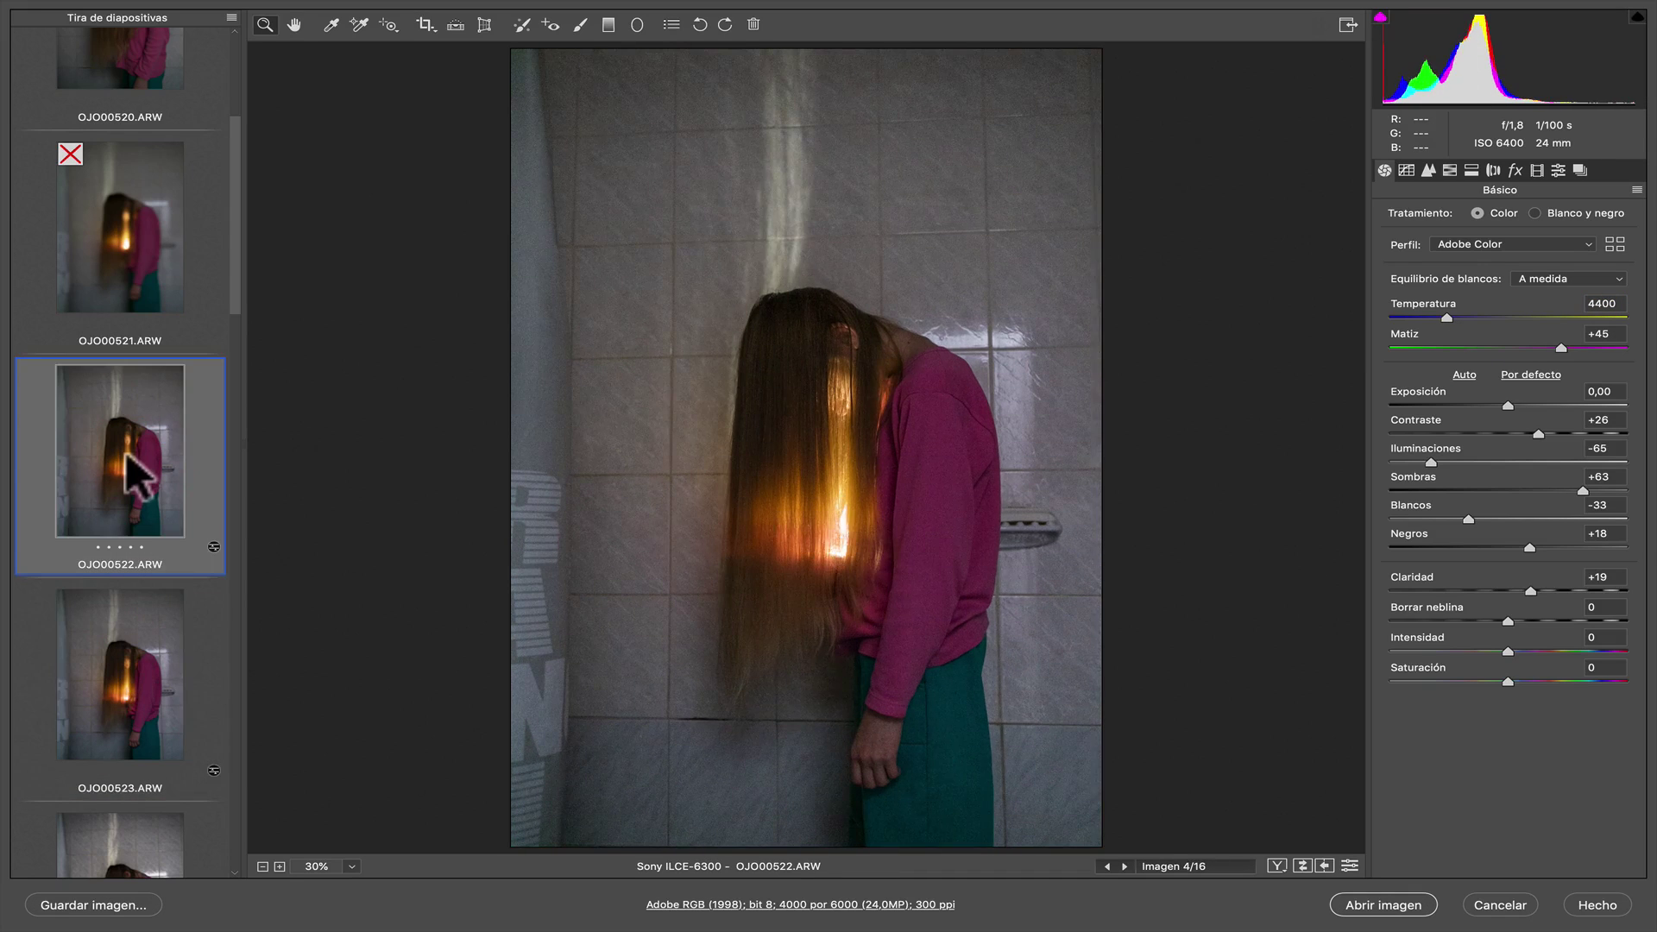
left_click(484, 24)
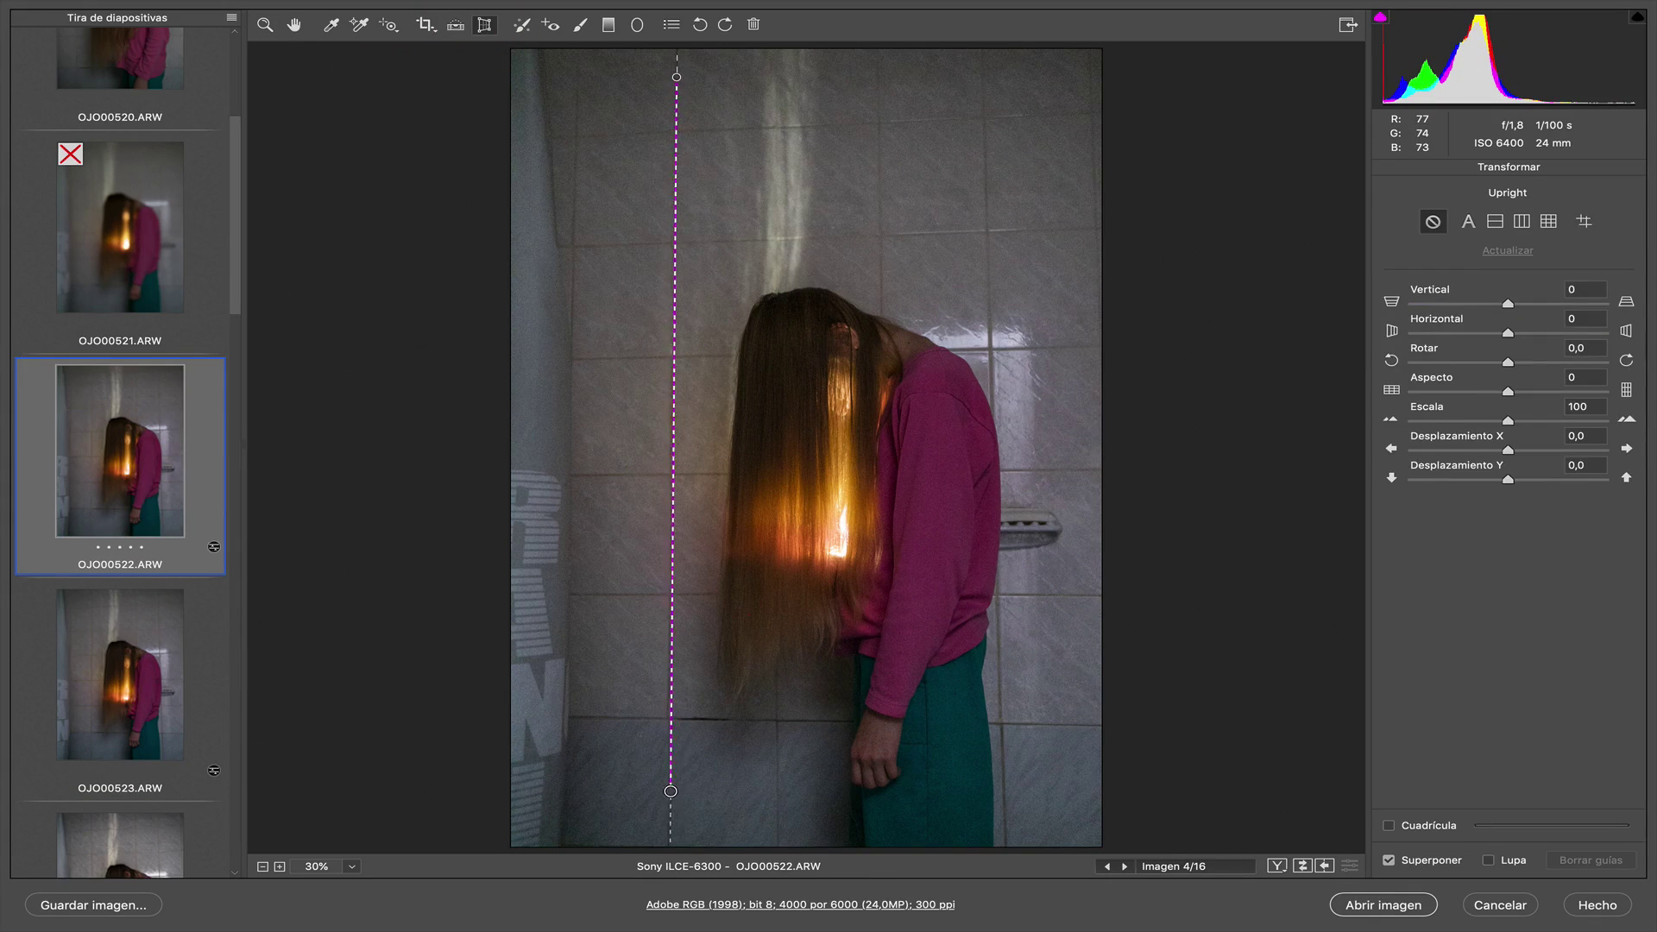
left_click_drag(993, 73, 993, 788)
left_click_drag(611, 121, 1083, 117)
left_click_drag(640, 738, 1095, 738)
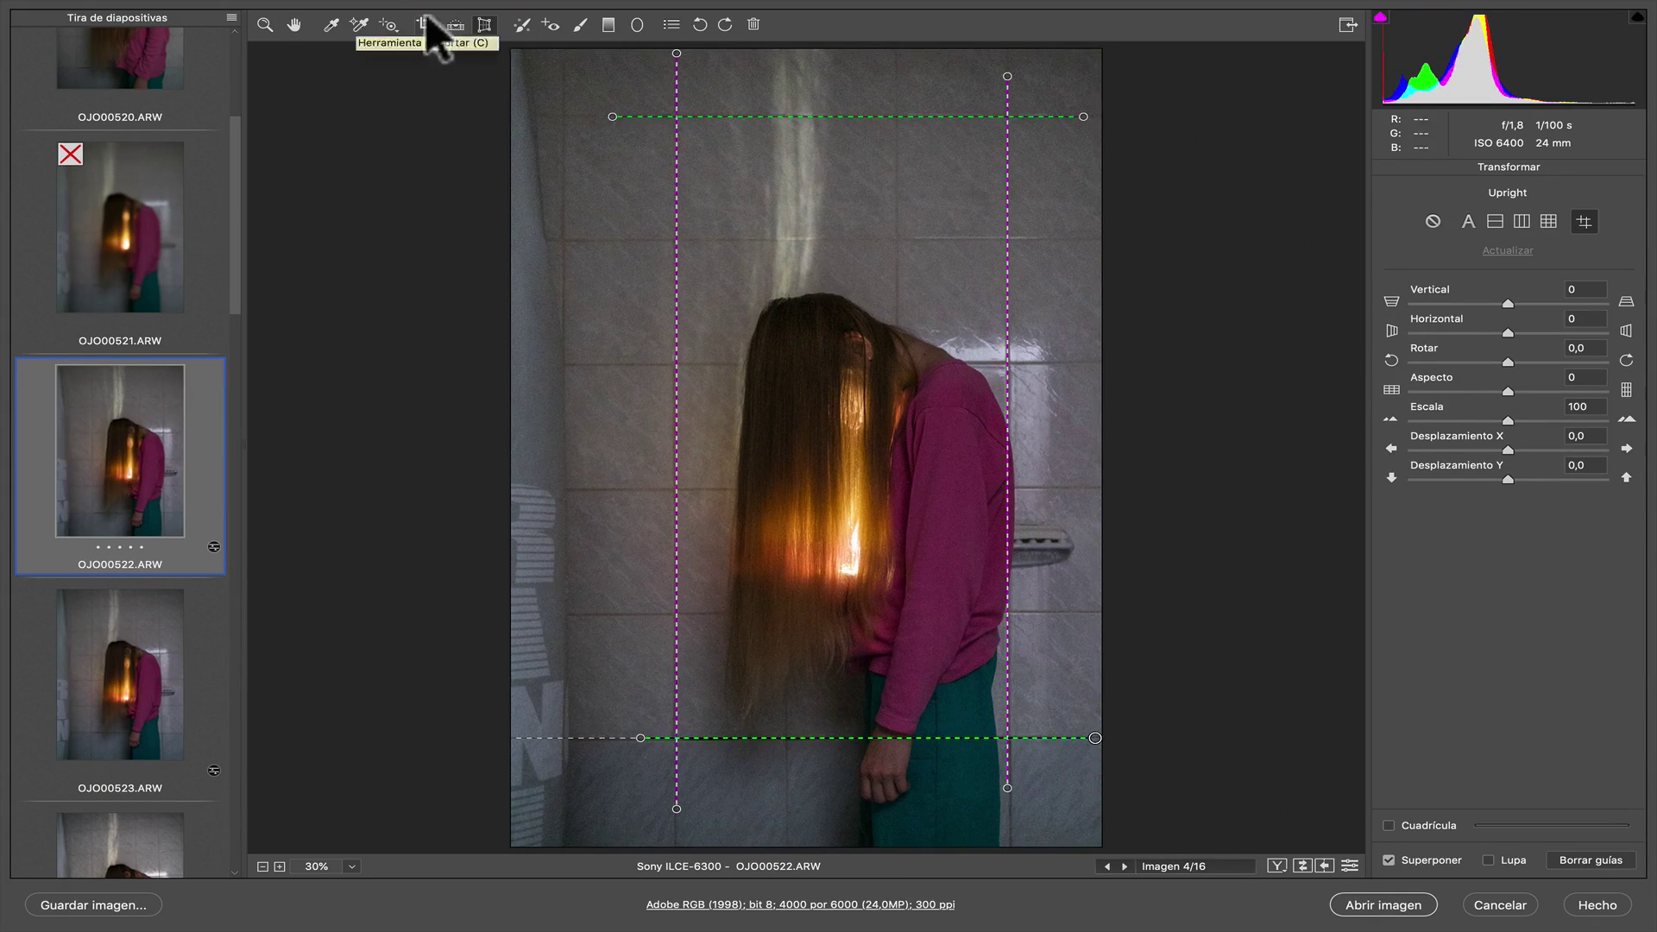
Crop OJO00522 to about 3362 by 5043 pixels, removing the shower curtain beside the figure
left_click(425, 24)
left_click_drag(512, 50, 559, 35)
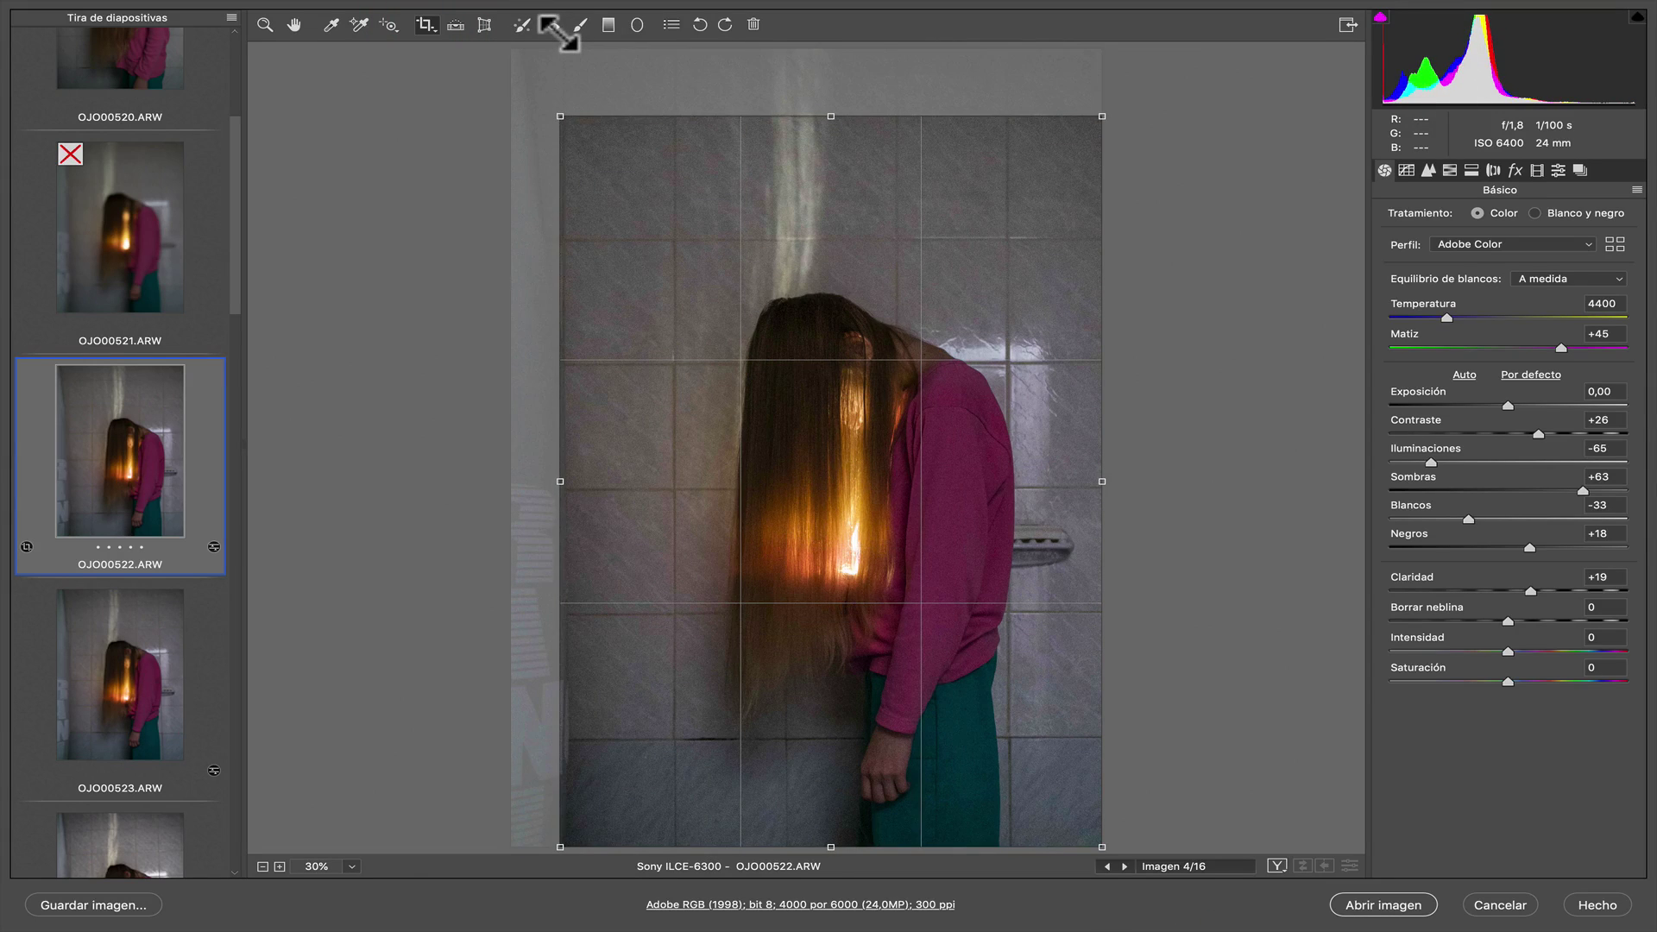
left_click_drag(560, 116, 607, 138)
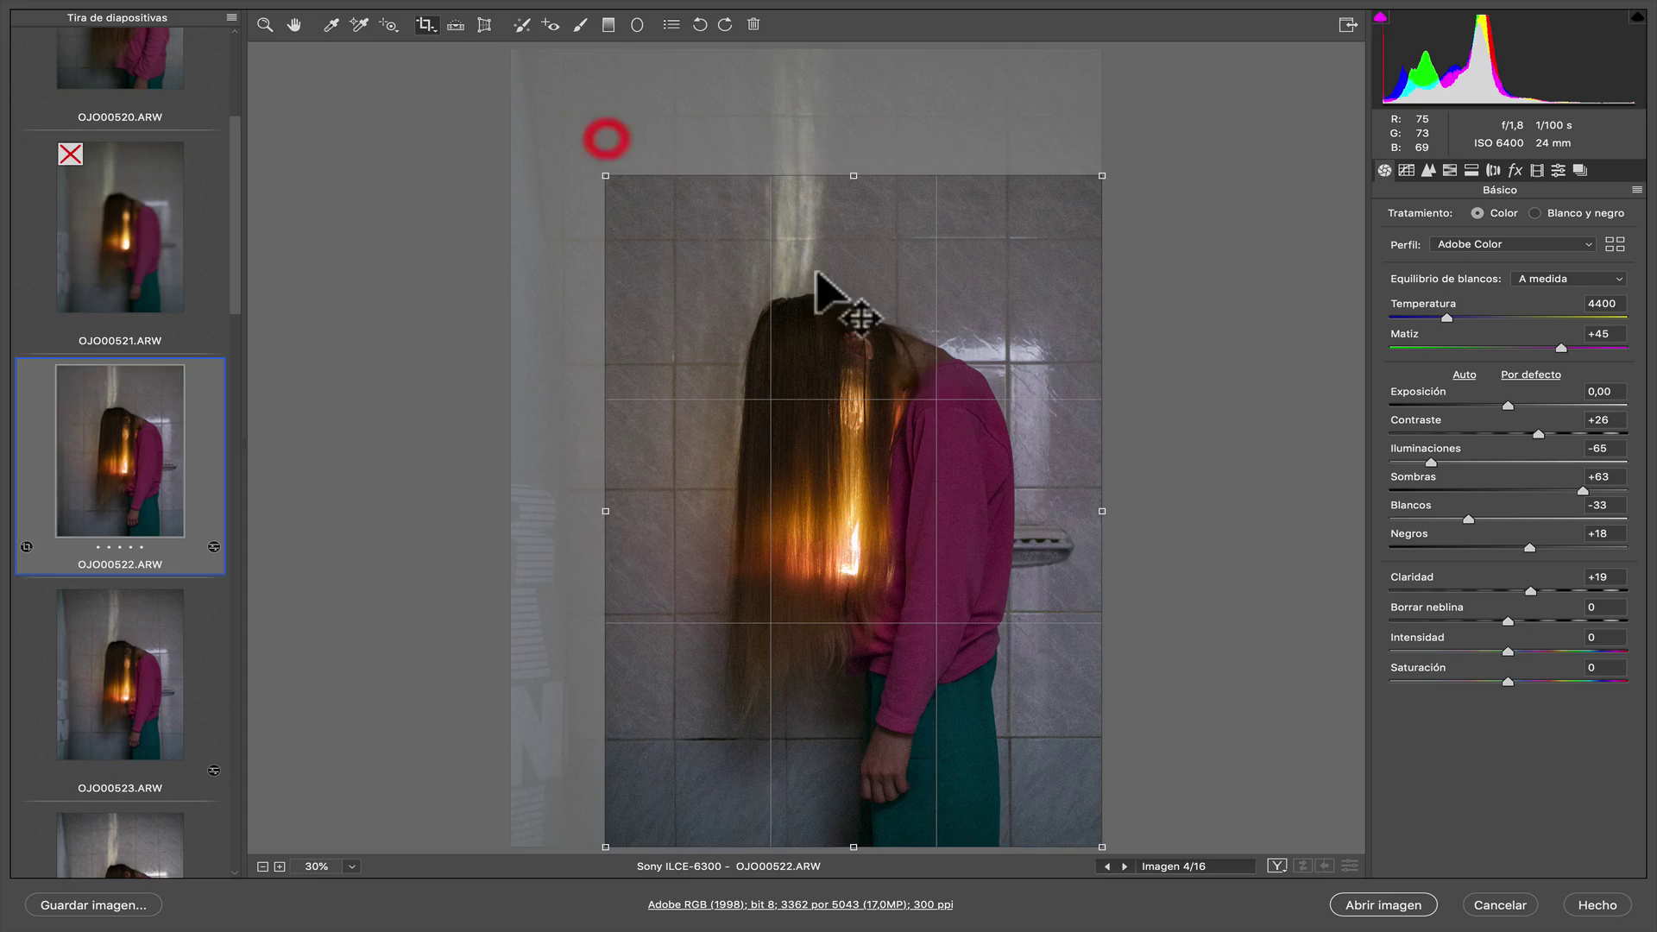
key("Return")
Correct the perspective of OJO00524 with two vertical and two horizontal Upright guides along the tile joints
scroll(168, 578, "down", 5)
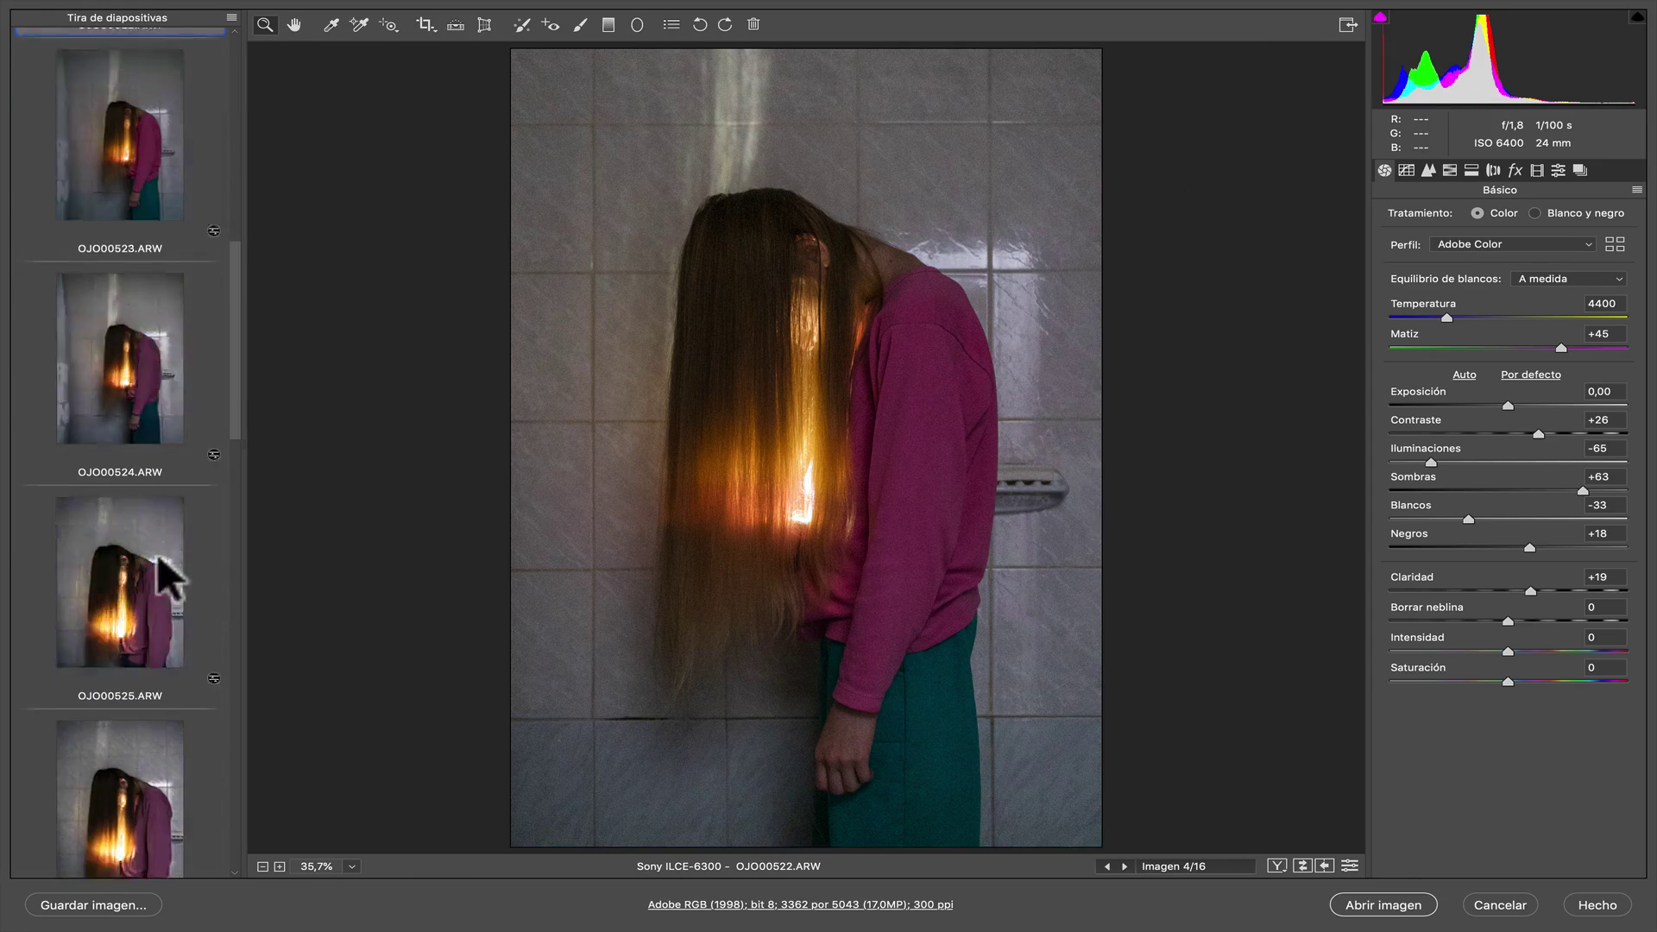
left_click(168, 578)
key("shift+t")
left_click_drag(674, 125, 671, 821)
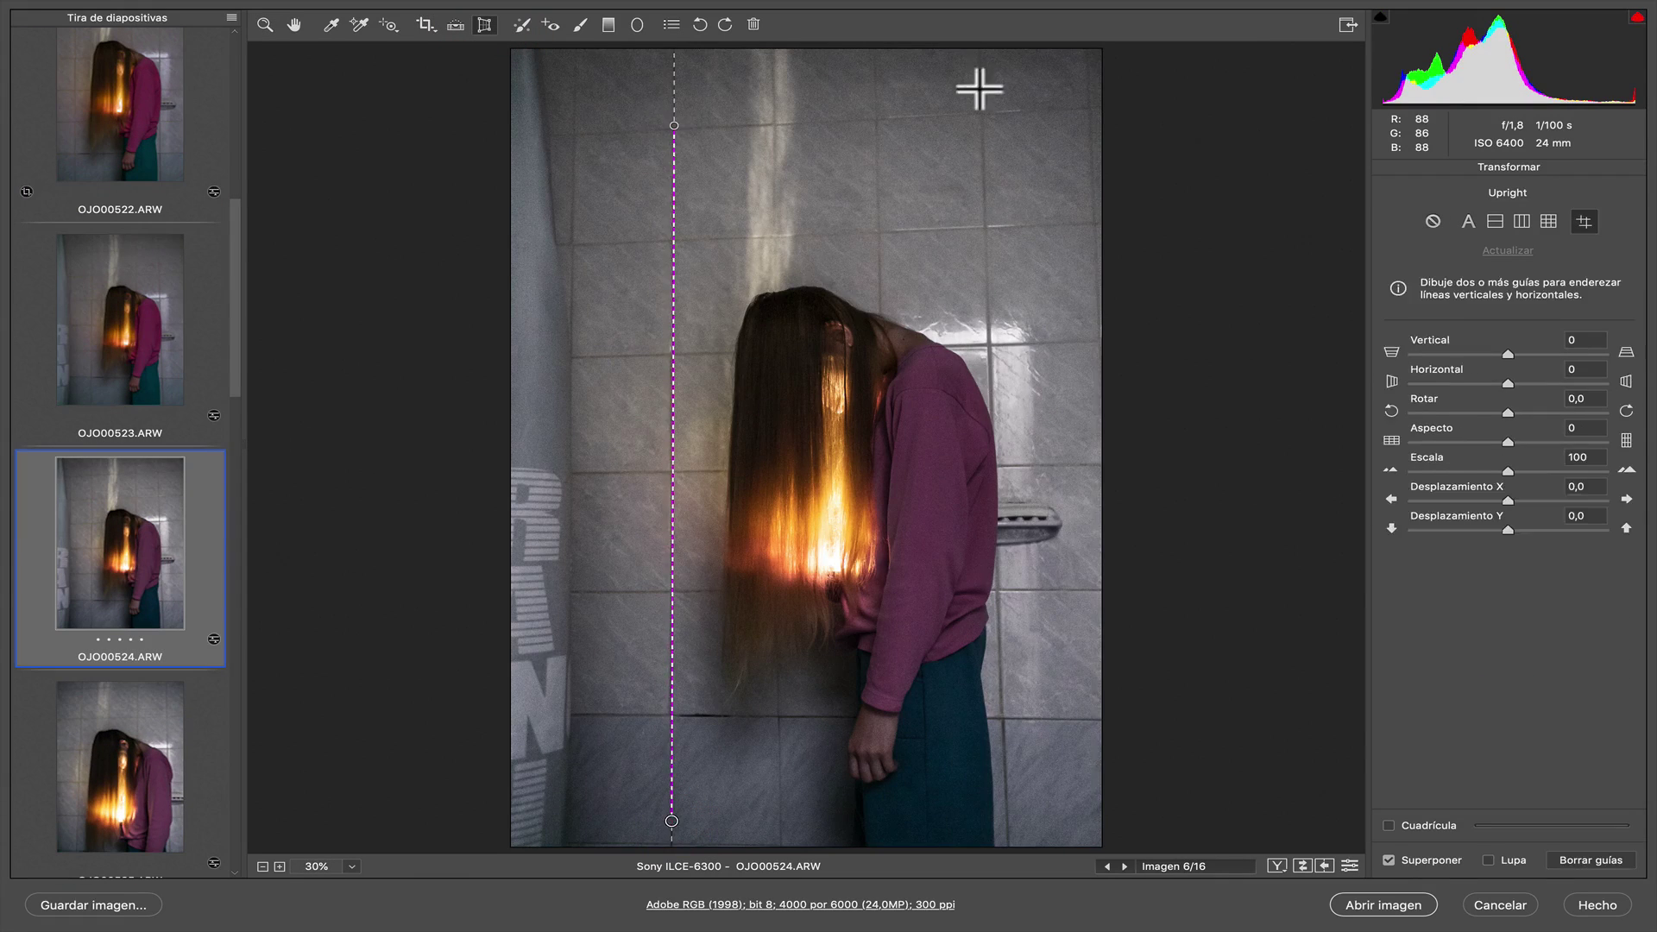
left_click_drag(980, 88, 1001, 815)
left_click_drag(581, 118, 1077, 98)
left_click_drag(629, 744, 1053, 732)
Crop OJO00524 tightly around the figure to about 3071 by 4606 pixels
left_click(427, 25)
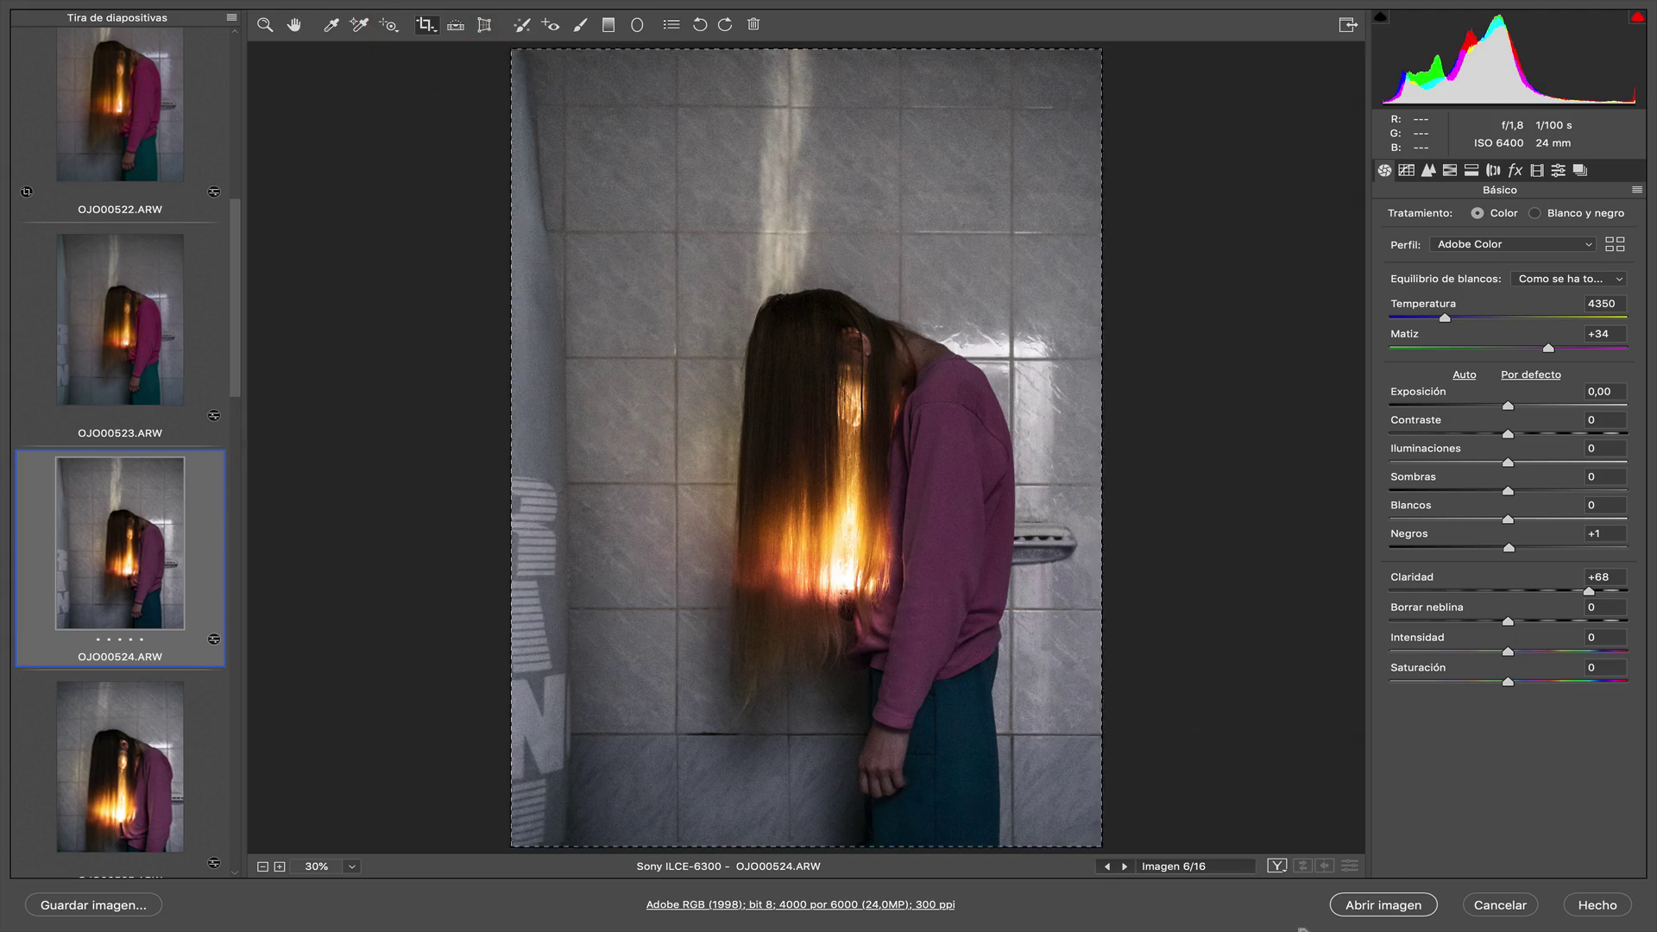
left_click_drag(511, 49, 644, 181)
key("Return")
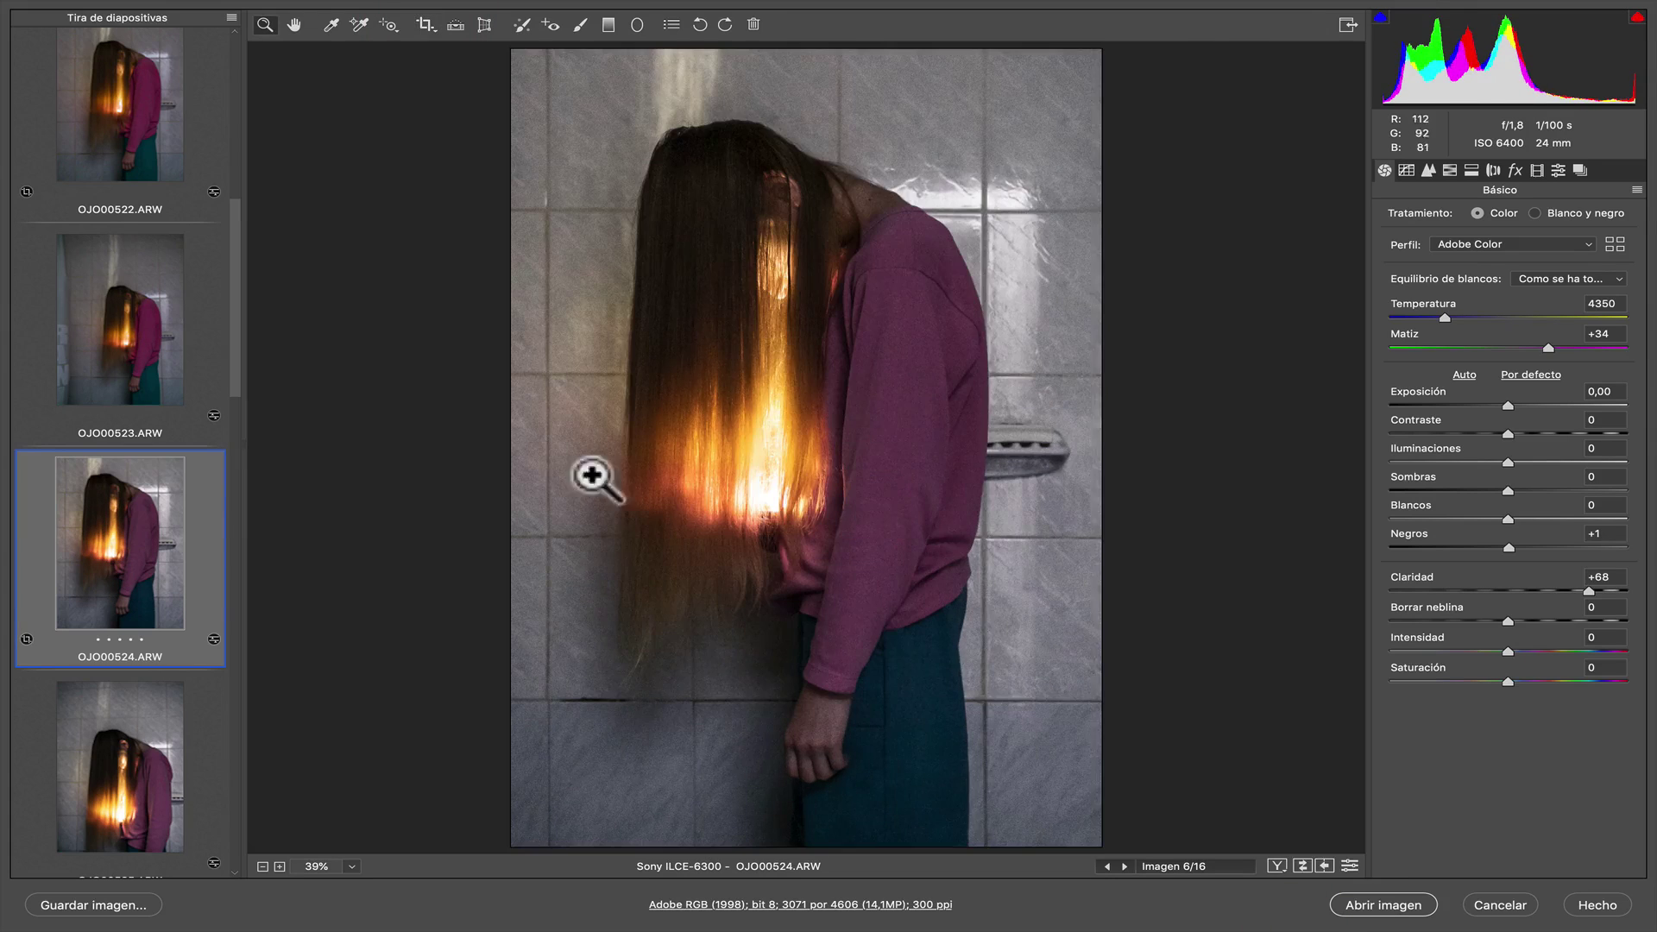
Mark photo OJO00523 for deletion and return to OJO00524
key("Up")
key("Delete")
scroll(141, 592, "up", 4)
left_click(141, 592)
scroll(137, 592, "down", 3)
left_click(138, 593)
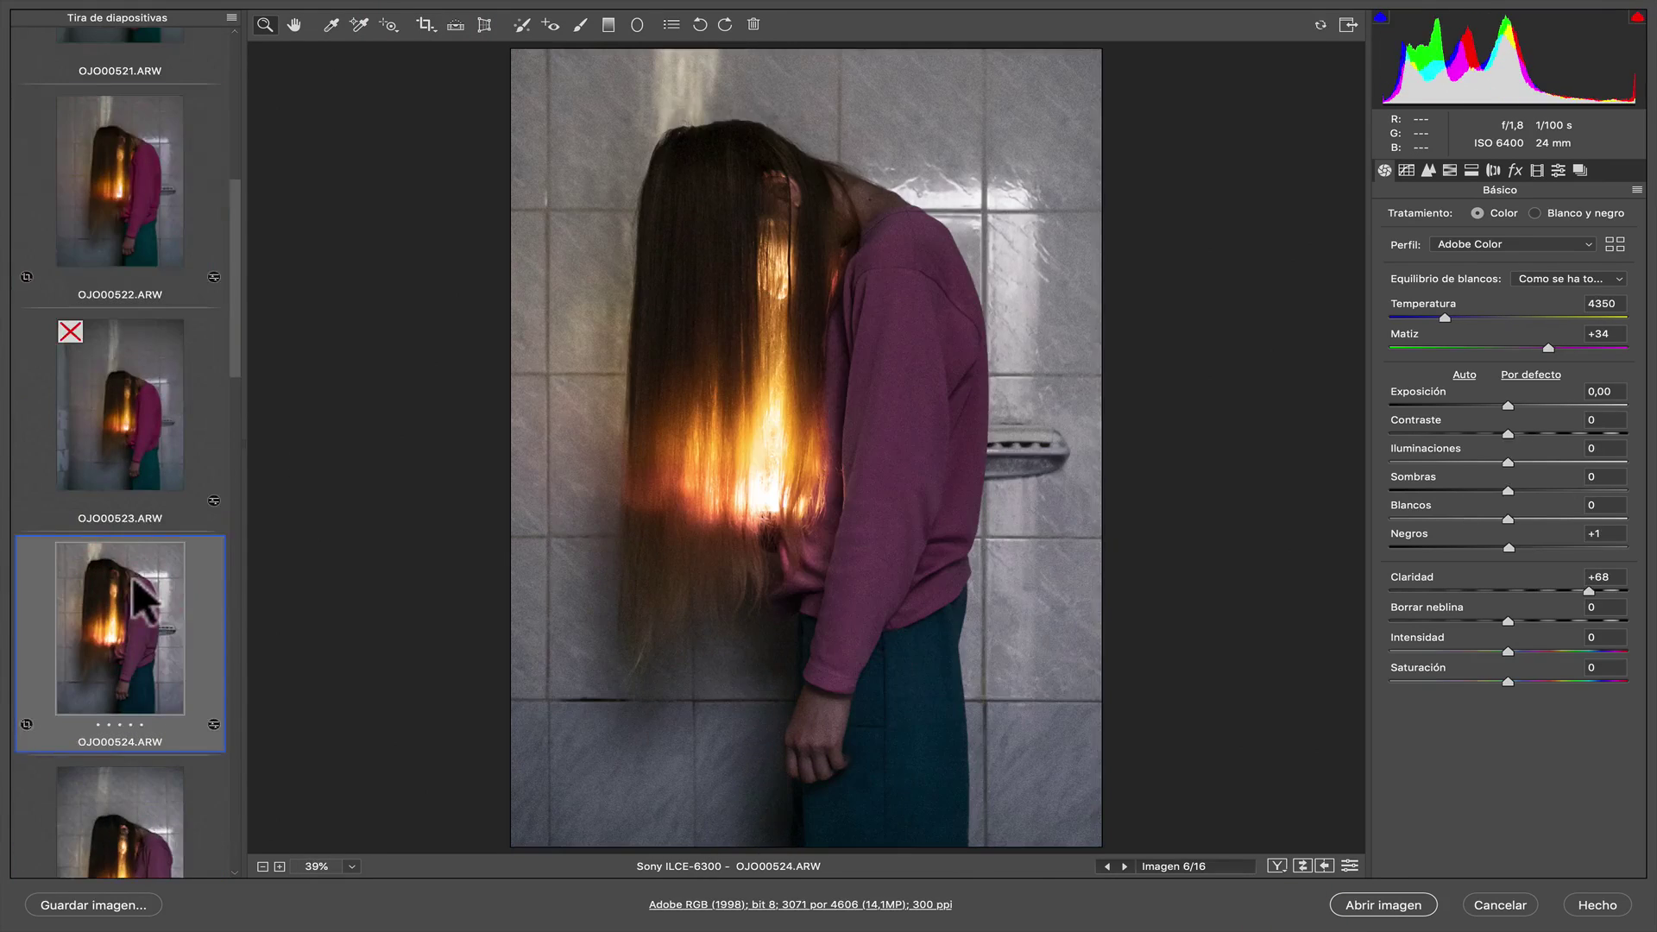
Enlarge the crop of OJO00524 to about 3620 by 5430 pixels to include more of the tiled wall
scroll(135, 583, "down", 2)
scroll(146, 600, "down", 4)
left_click(426, 25)
left_click_drag(644, 230, 515, 54)
key("Return")
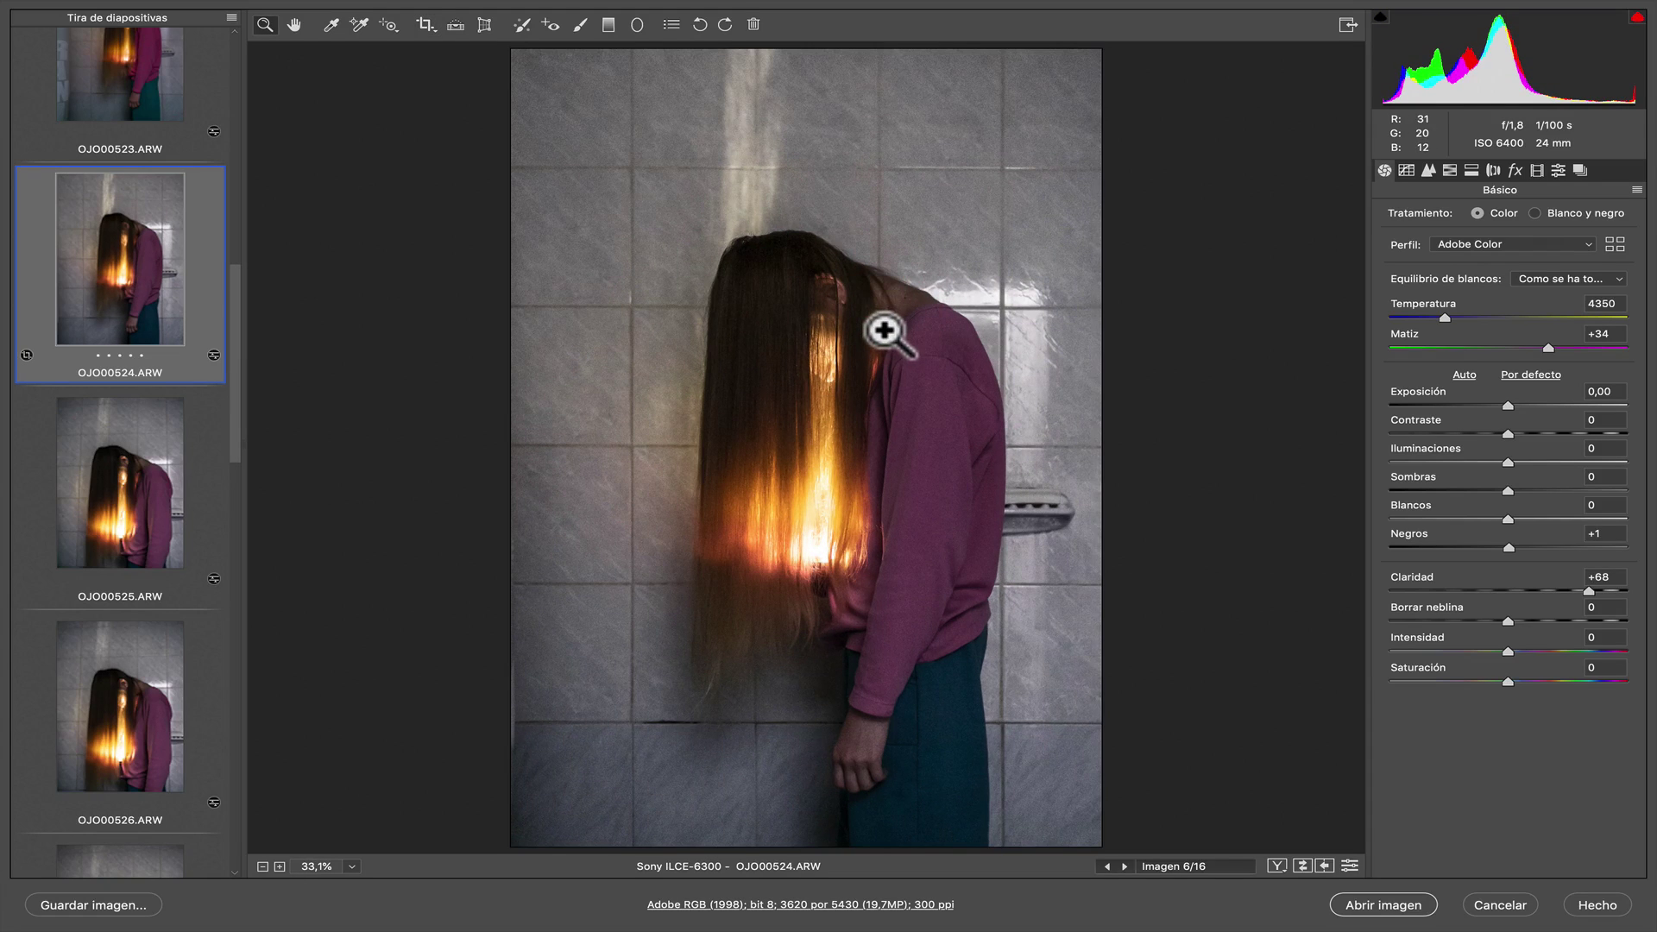
Compare OJO00525 with OJO00526 and mark OJO00525, OJO00528 and OJO00529 for deletion
left_click(155, 524)
scroll(132, 643, "up", 2)
scroll(129, 644, "down", 3)
left_click(130, 644)
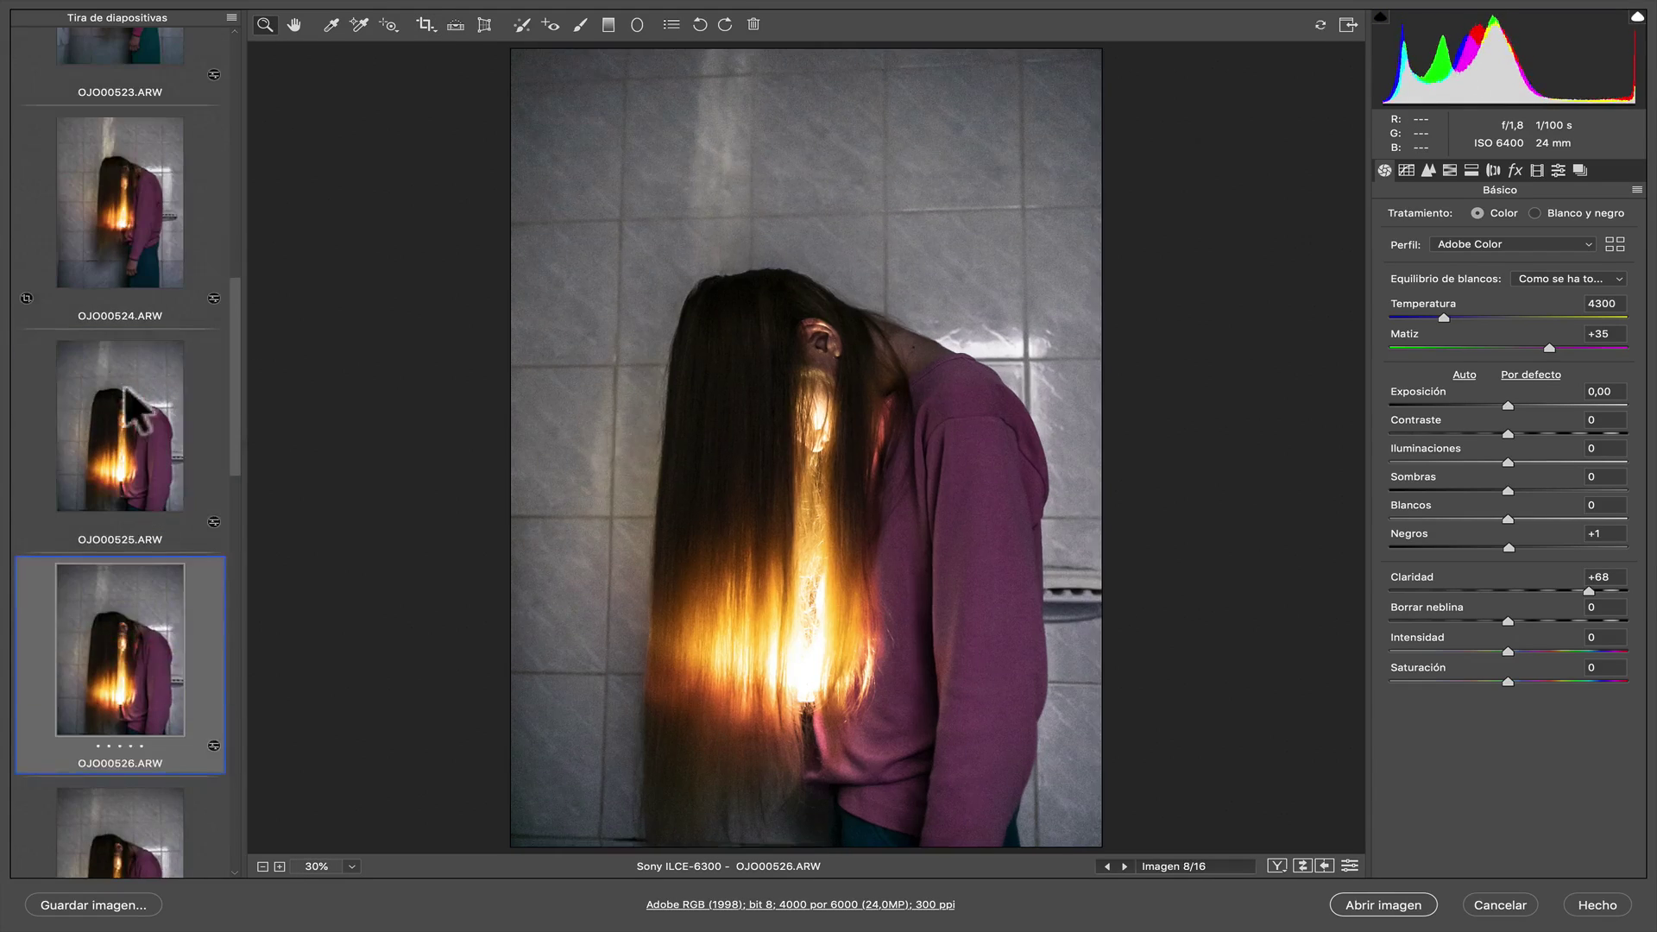
scroll(125, 388, "down", 3)
left_click(136, 483)
key("Delete")
key("Delete")
key("Delete")
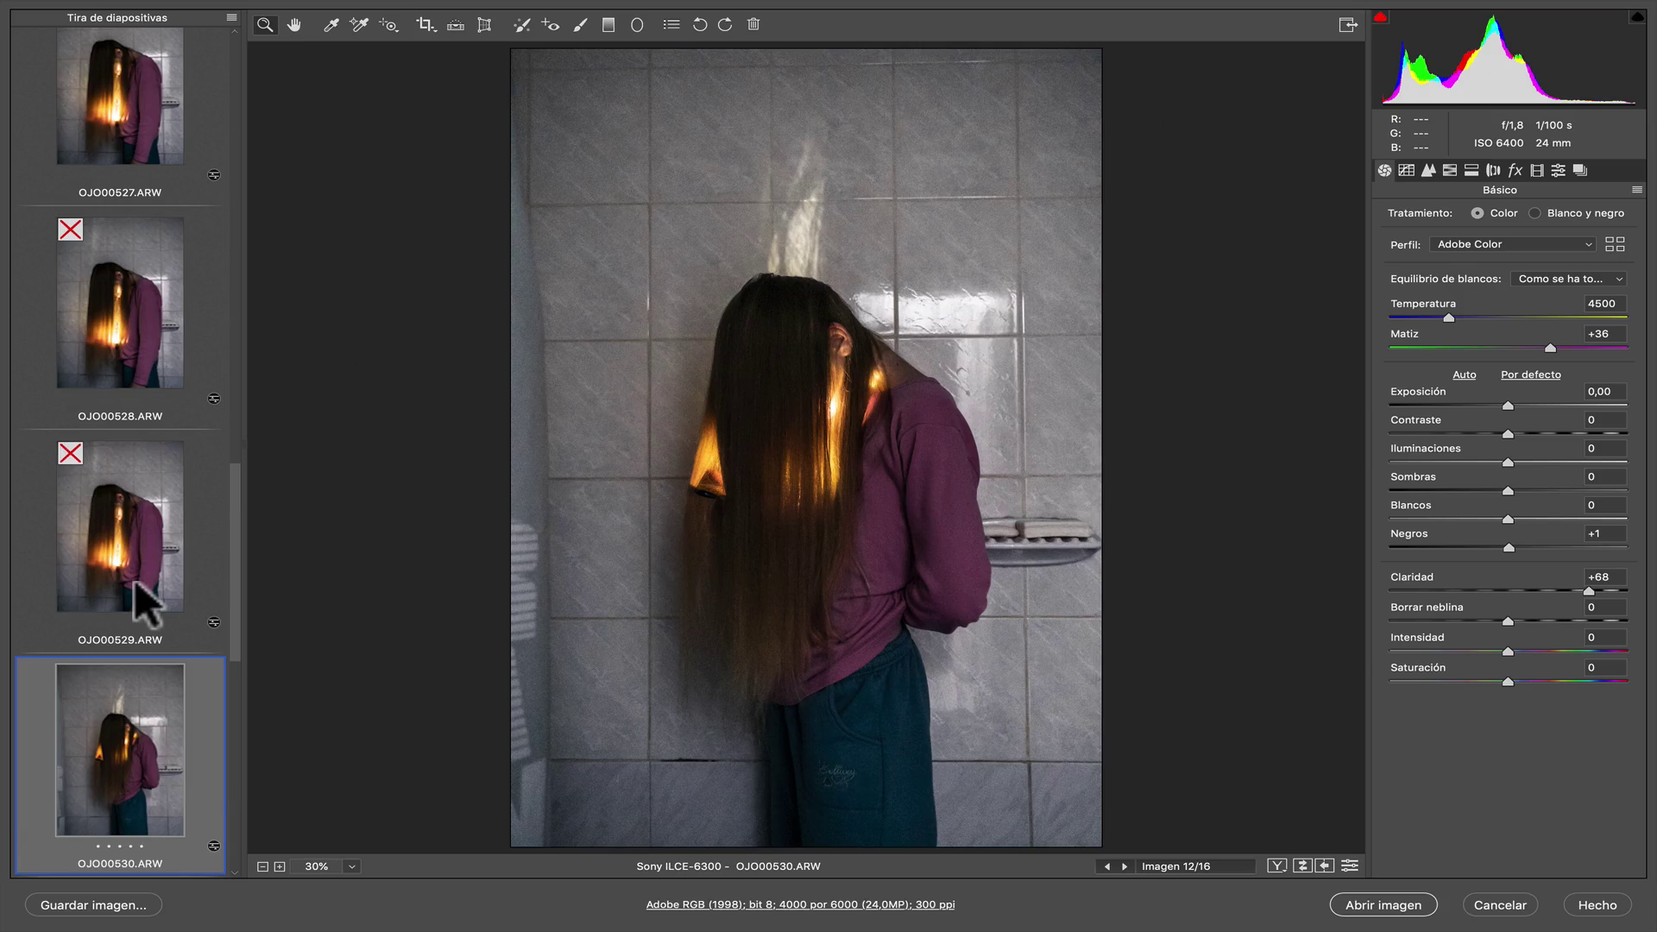
Mark the unwanted photos near the end of the filmstrip for deletion, including OJO00532 and OJO00533
key("Delete")
scroll(138, 614, "down", 3)
key("Delete")
scroll(129, 608, "down", 1)
left_click(121, 598)
key("Delete")
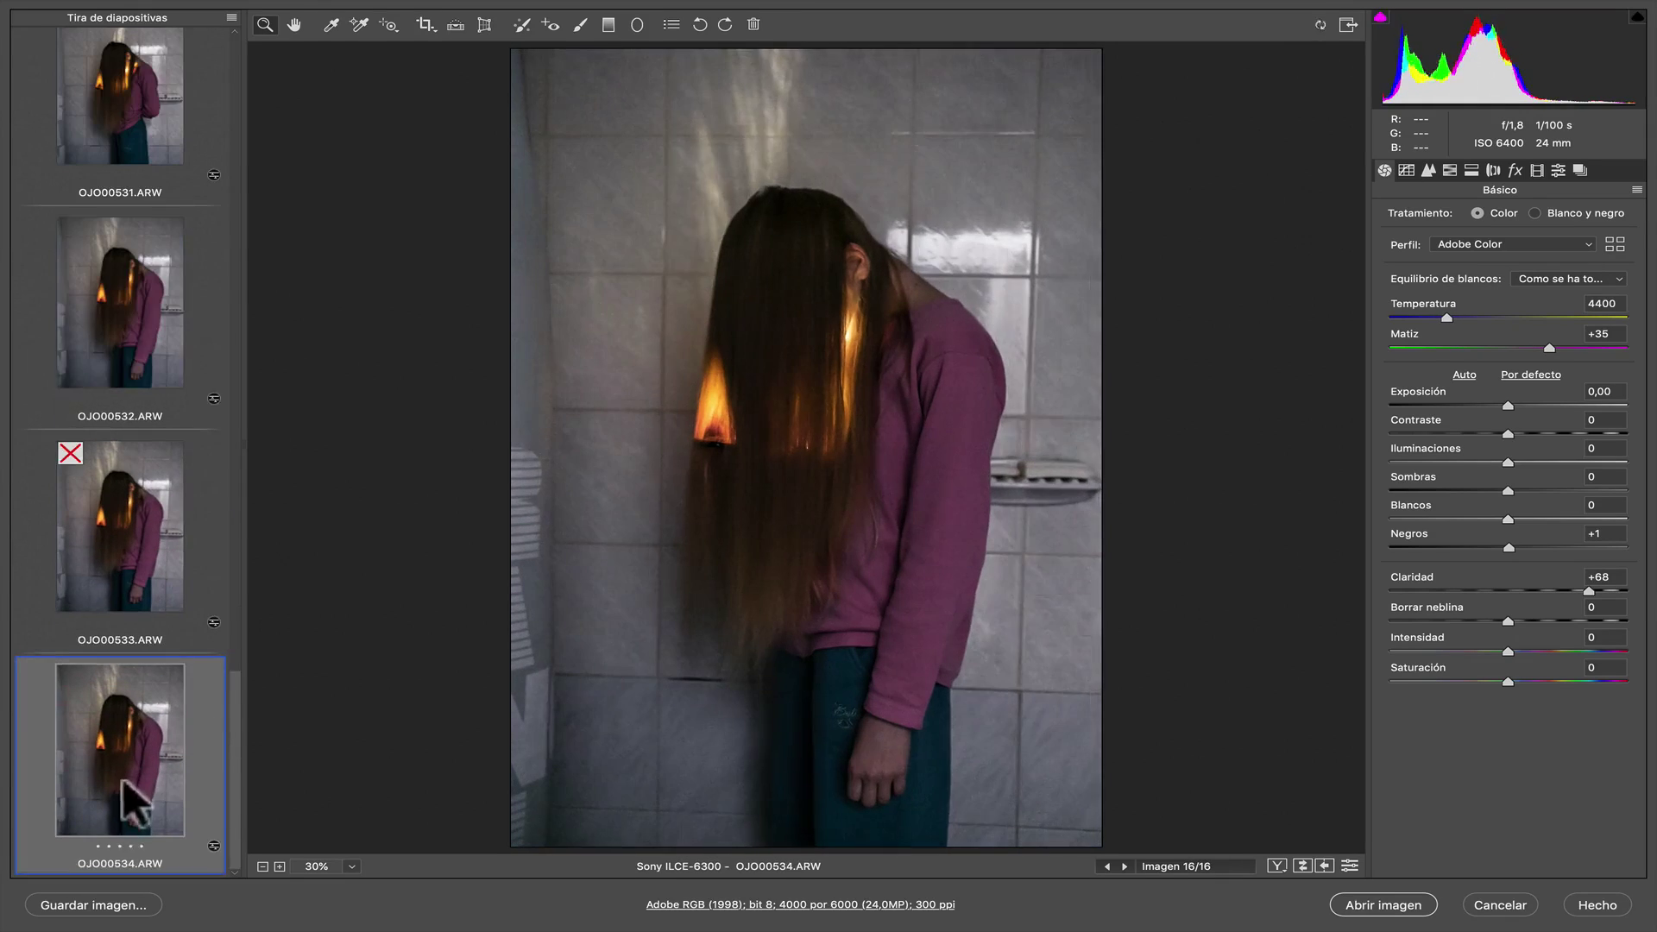
left_click(130, 338)
key("Delete")
Straighten OJO00534 along a vertical reference line with the Straighten tool
left_click_drag(799, 270, 884, 296)
key("a")
mouse_move(705, 284)
left_mouse_down()
mouse_move(731, 744)
mouse_move(701, 764)
left_mouse_up()
Correct the perspective of OJO00534 with two vertical and two horizontal Upright guides, and crop it to about 3599 by 5399 pixels
left_click(485, 24)
left_click_drag(658, 91, 659, 784)
left_click_drag(1040, 91, 1027, 760)
left_click_drag(607, 120, 1027, 116)
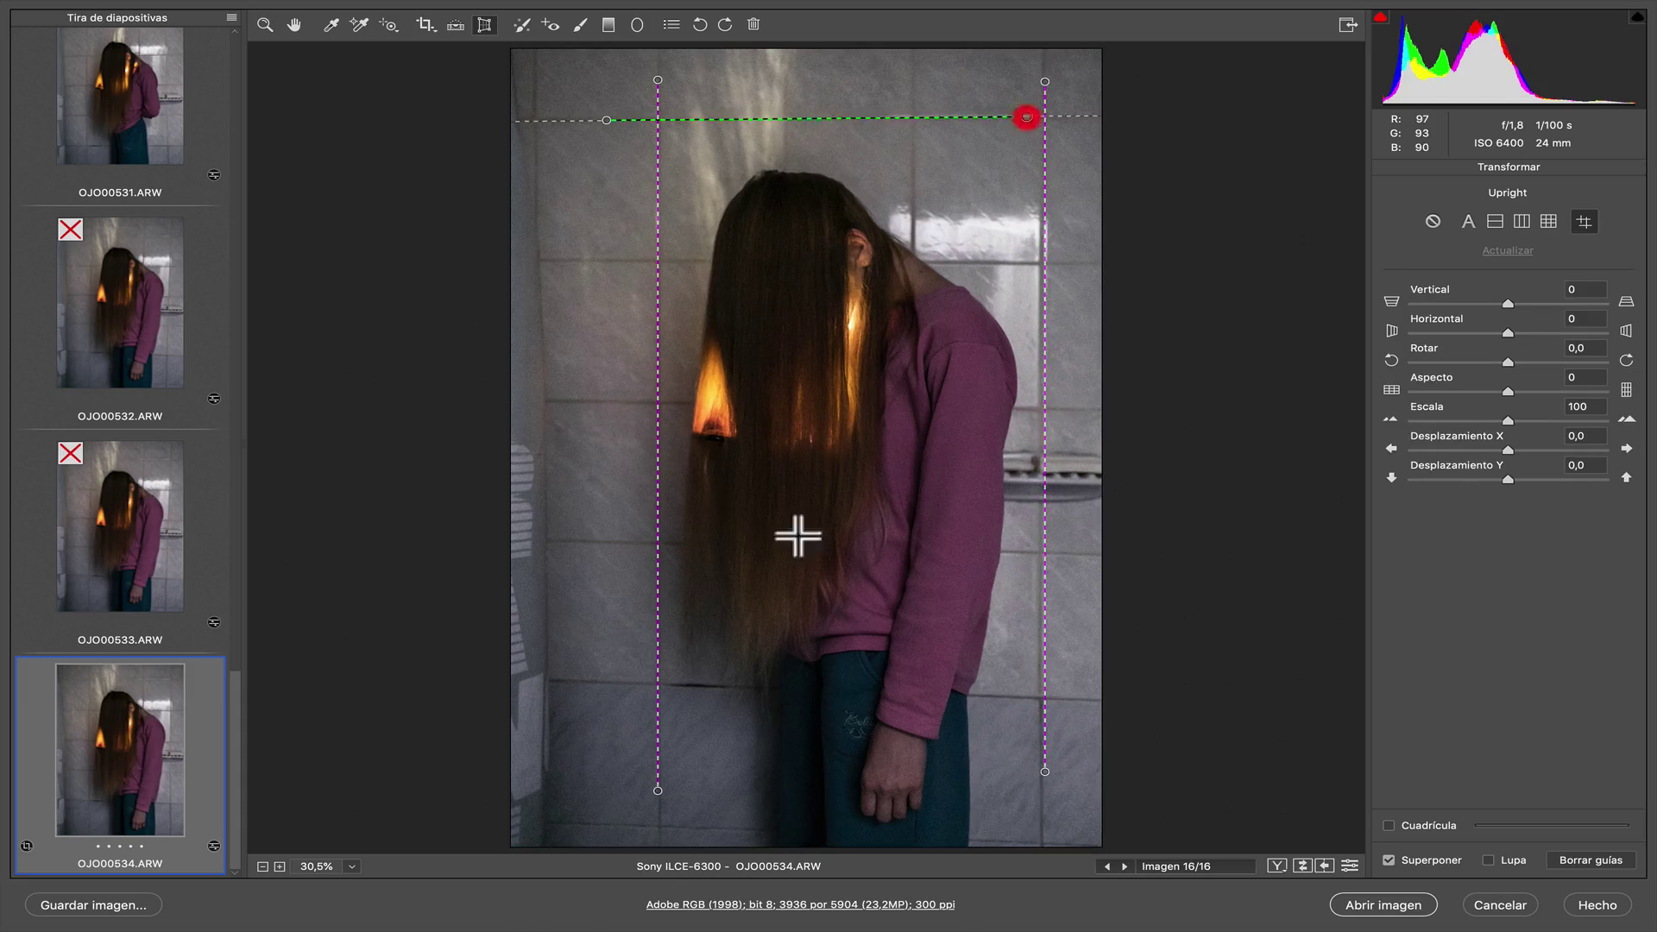
left_click_drag(604, 681, 1092, 696)
key("c")
left_click_drag(516, 56, 565, 115)
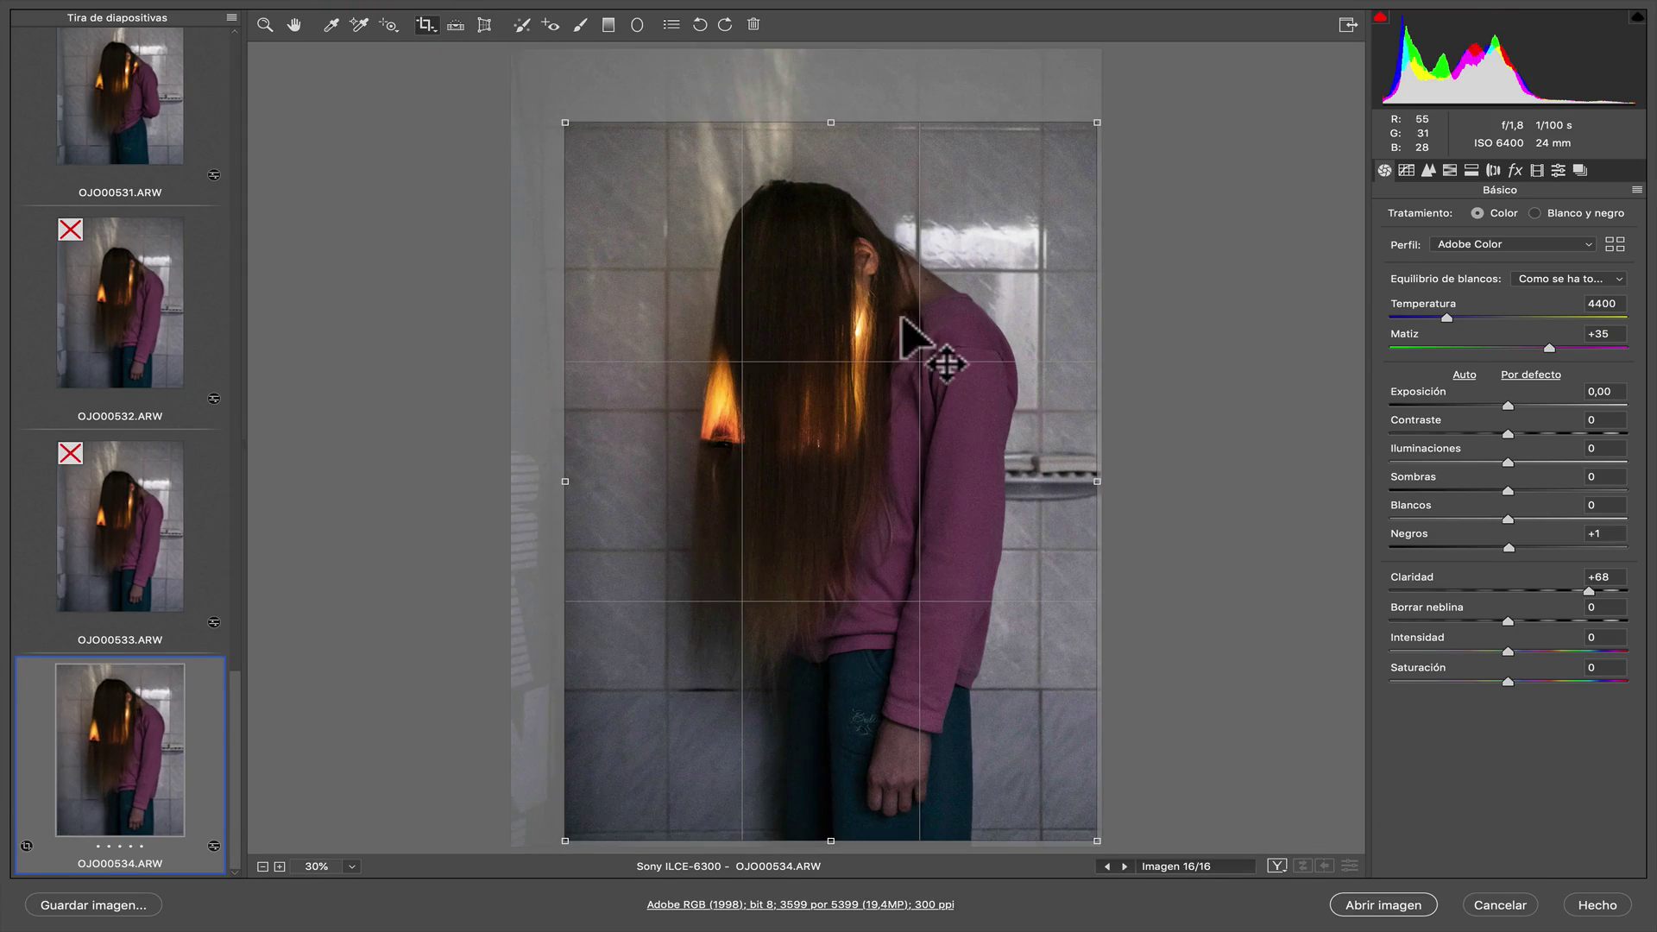
Mark photo OJO00527 for deletion and check the remaining photos, including OJO00534
scroll(111, 259, "up", 5)
left_click(121, 326)
key("Delete")
scroll(146, 414, "up", 3)
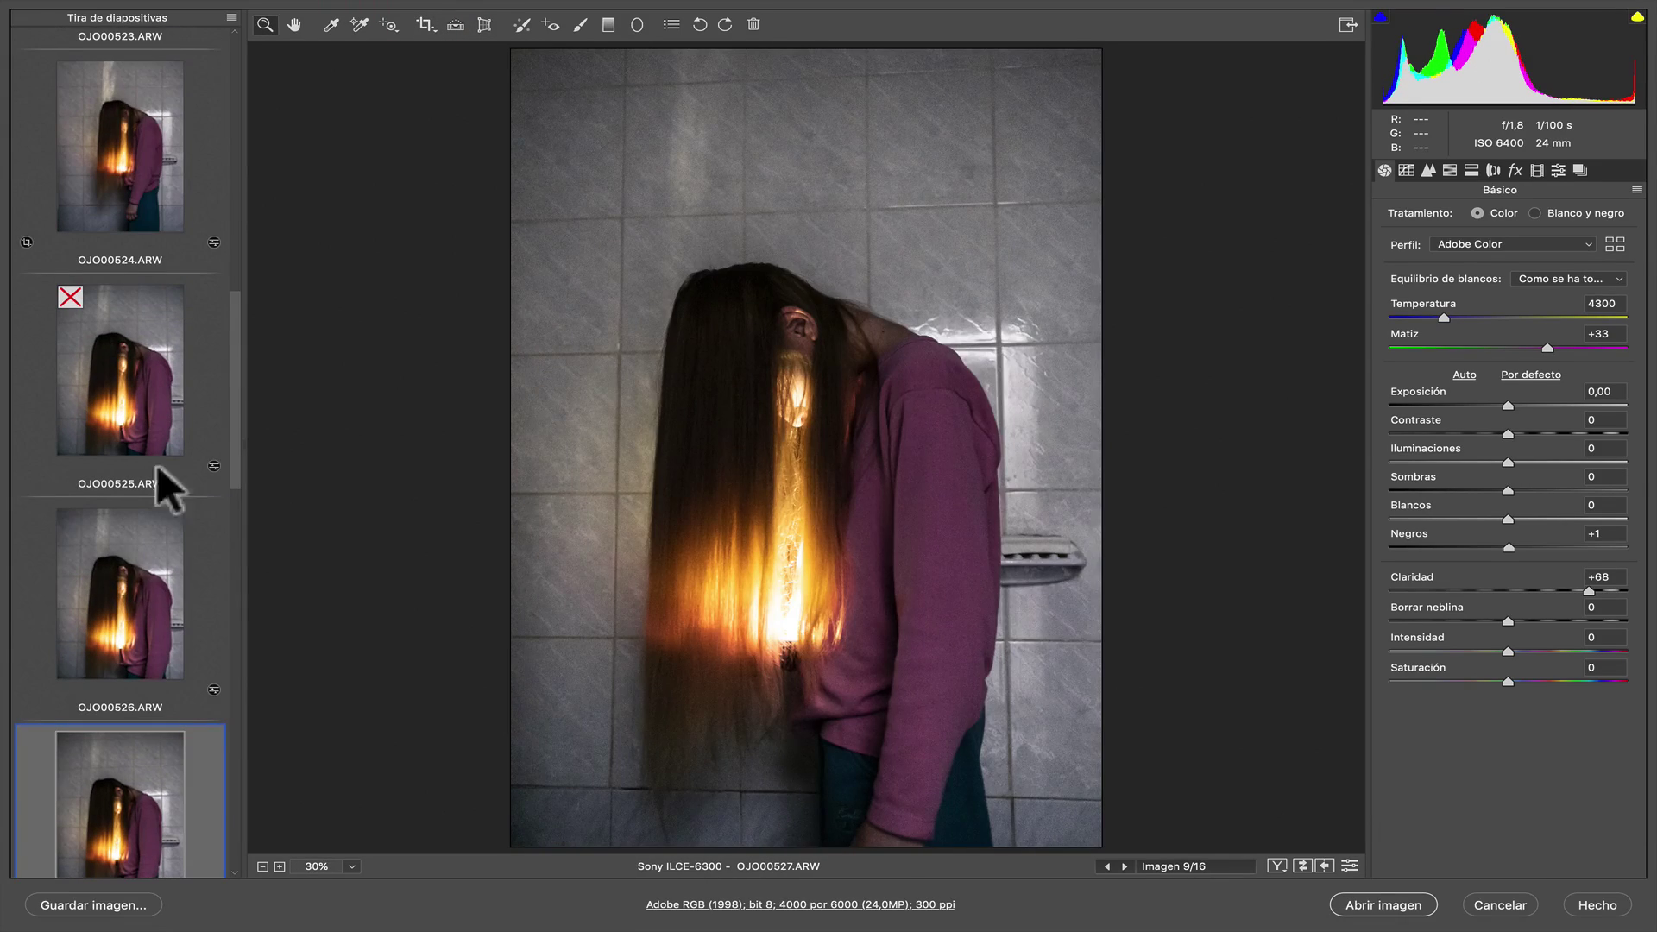
left_click(121, 587)
scroll(120, 552, "down", 8)
left_click(120, 749)
scroll(130, 345, "up", 1)
scroll(75, 517, "up", 10)
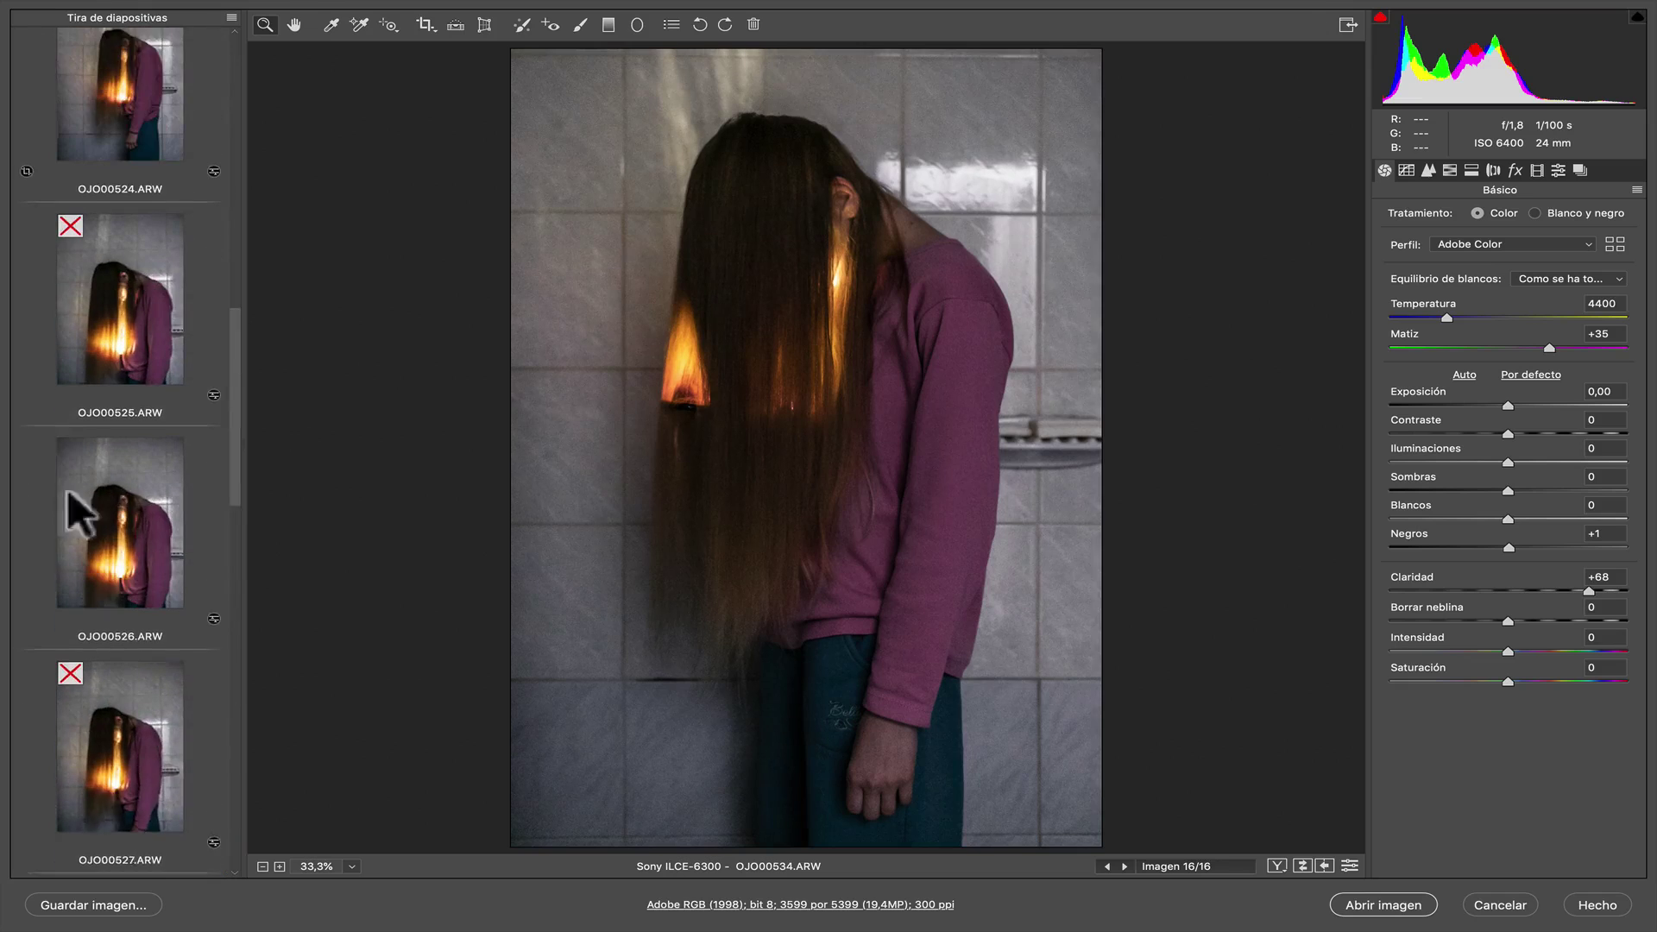
Correct the perspective of OJO00526 with two horizontal and two vertical Upright guides along the tile joints
left_click(86, 552)
left_click(484, 24)
left_click_drag(575, 222, 1099, 205)
left_click_drag(570, 675, 1095, 684)
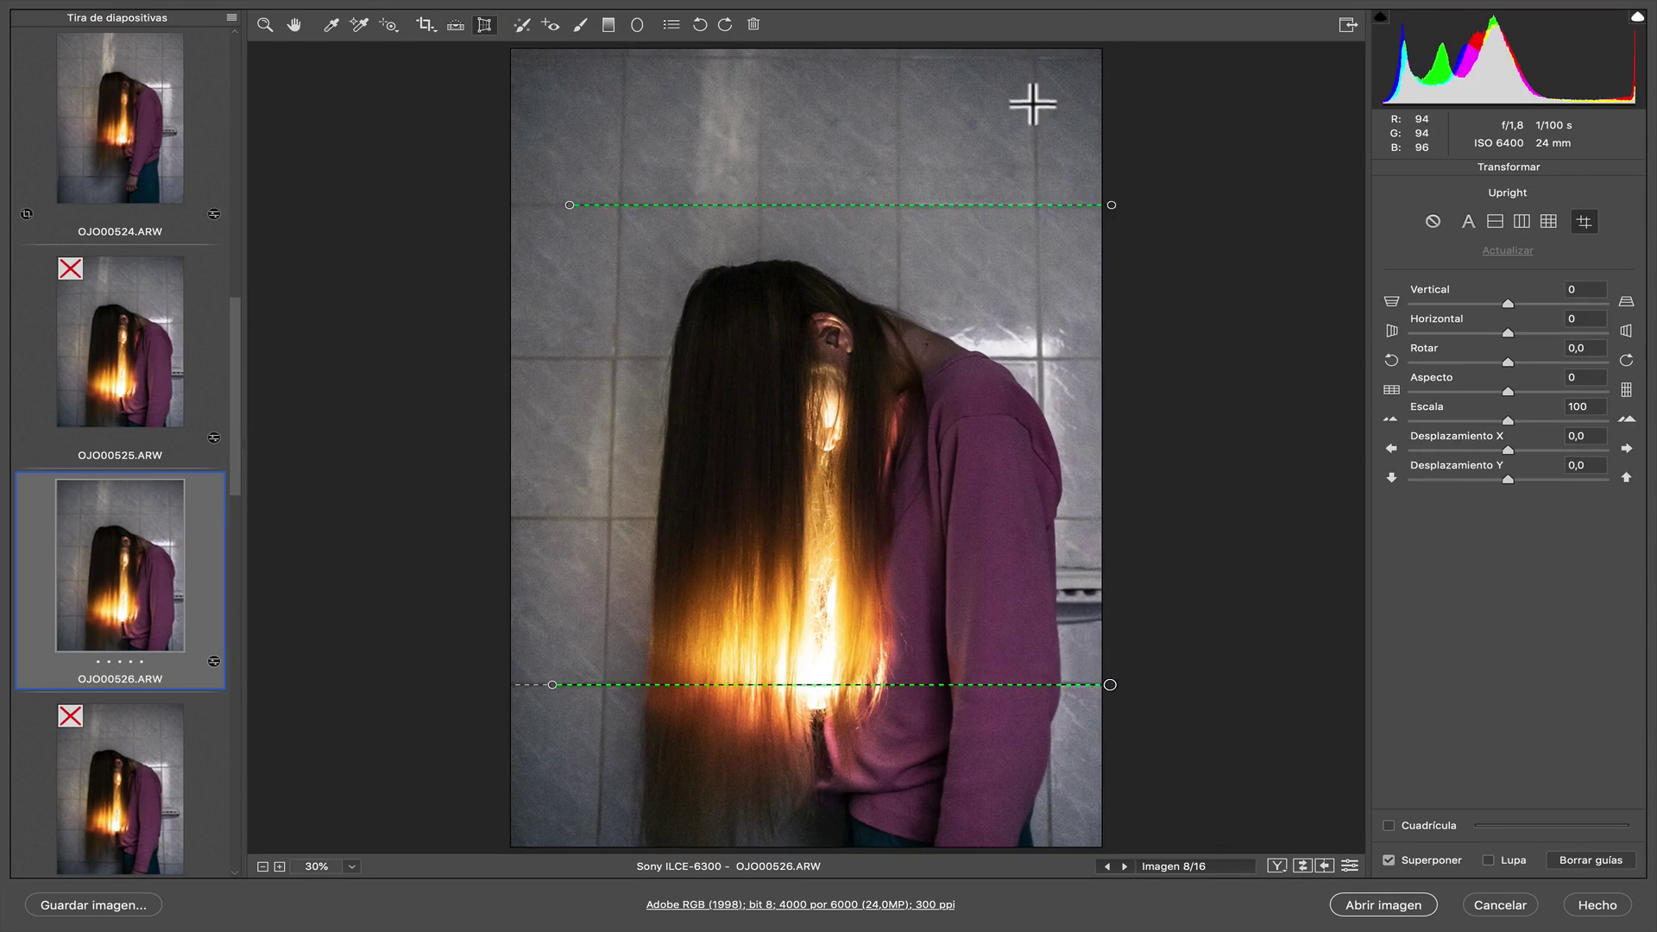
left_click_drag(1035, 104, 1039, 794)
left_click_drag(626, 93, 605, 794)
Crop OJO00526 to about 3737 by 5606 pixels, trimming the upper and left parts of the tiled wall
left_click(425, 24)
left_click_drag(511, 49, 546, 106)
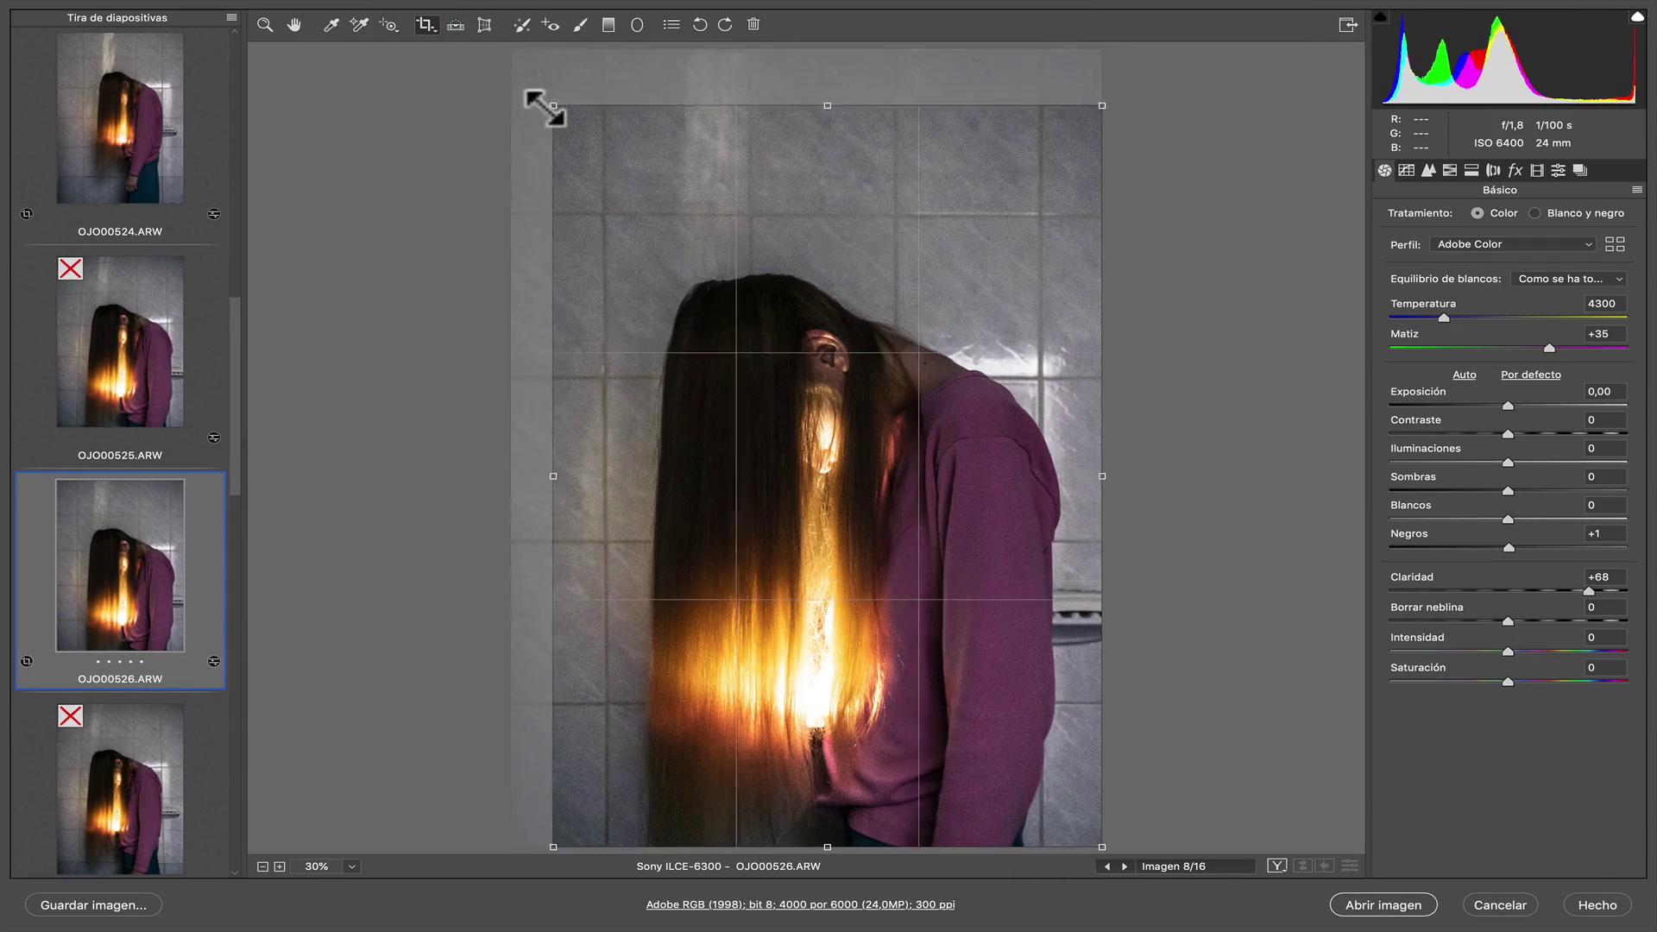
key("z")
Darken around the figure in OJO00526 with a radial filter (exposure -1,90, contrast +32, saturation +66) and brush its mask over the surrounding wall
left_click(638, 24)
left_click_drag(788, 542, 924, 780)
left_click(1549, 189)
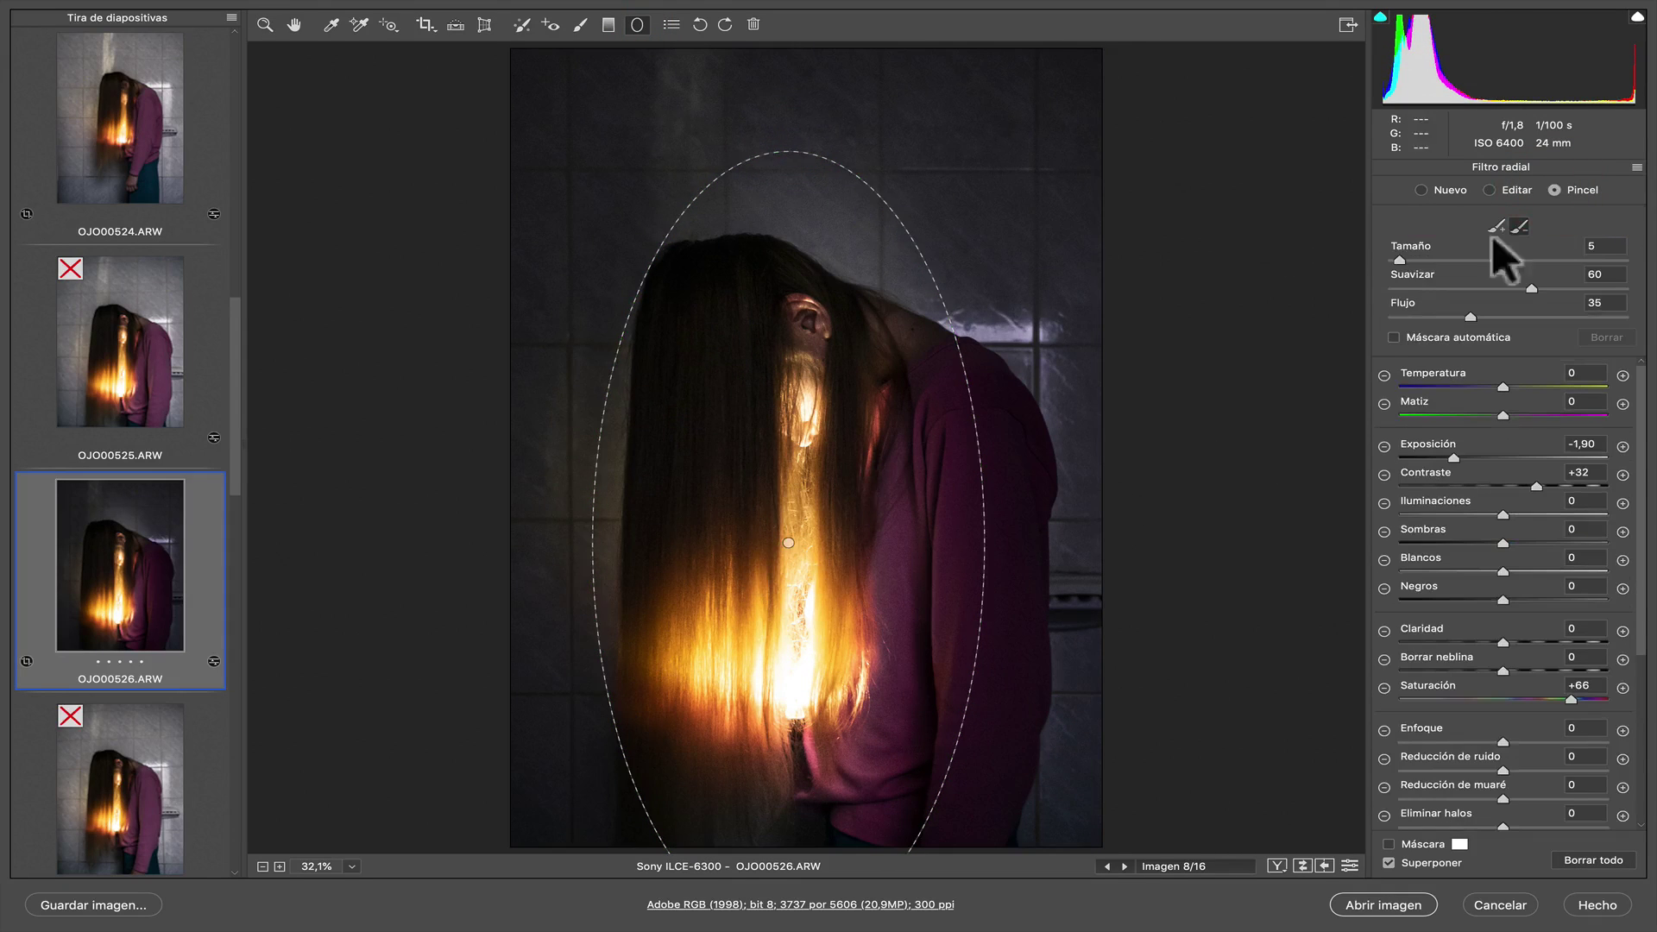
key("bracketright")
key("bracketright")
key("bracketright")
key("bracketright")
key("bracketright")
key("bracketright")
key("bracketright")
key("bracketright")
key("bracketright")
key("bracketright")
key("bracketright")
left_click_drag(561, 388, 547, 614)
mouse_move(631, 193)
left_mouse_down()
mouse_move(1129, 443)
mouse_move(1082, 429)
left_mouse_up()
key("z")
Select all photos in the Camera Raw filmstrip and open them in Photoshop
key("super+a")
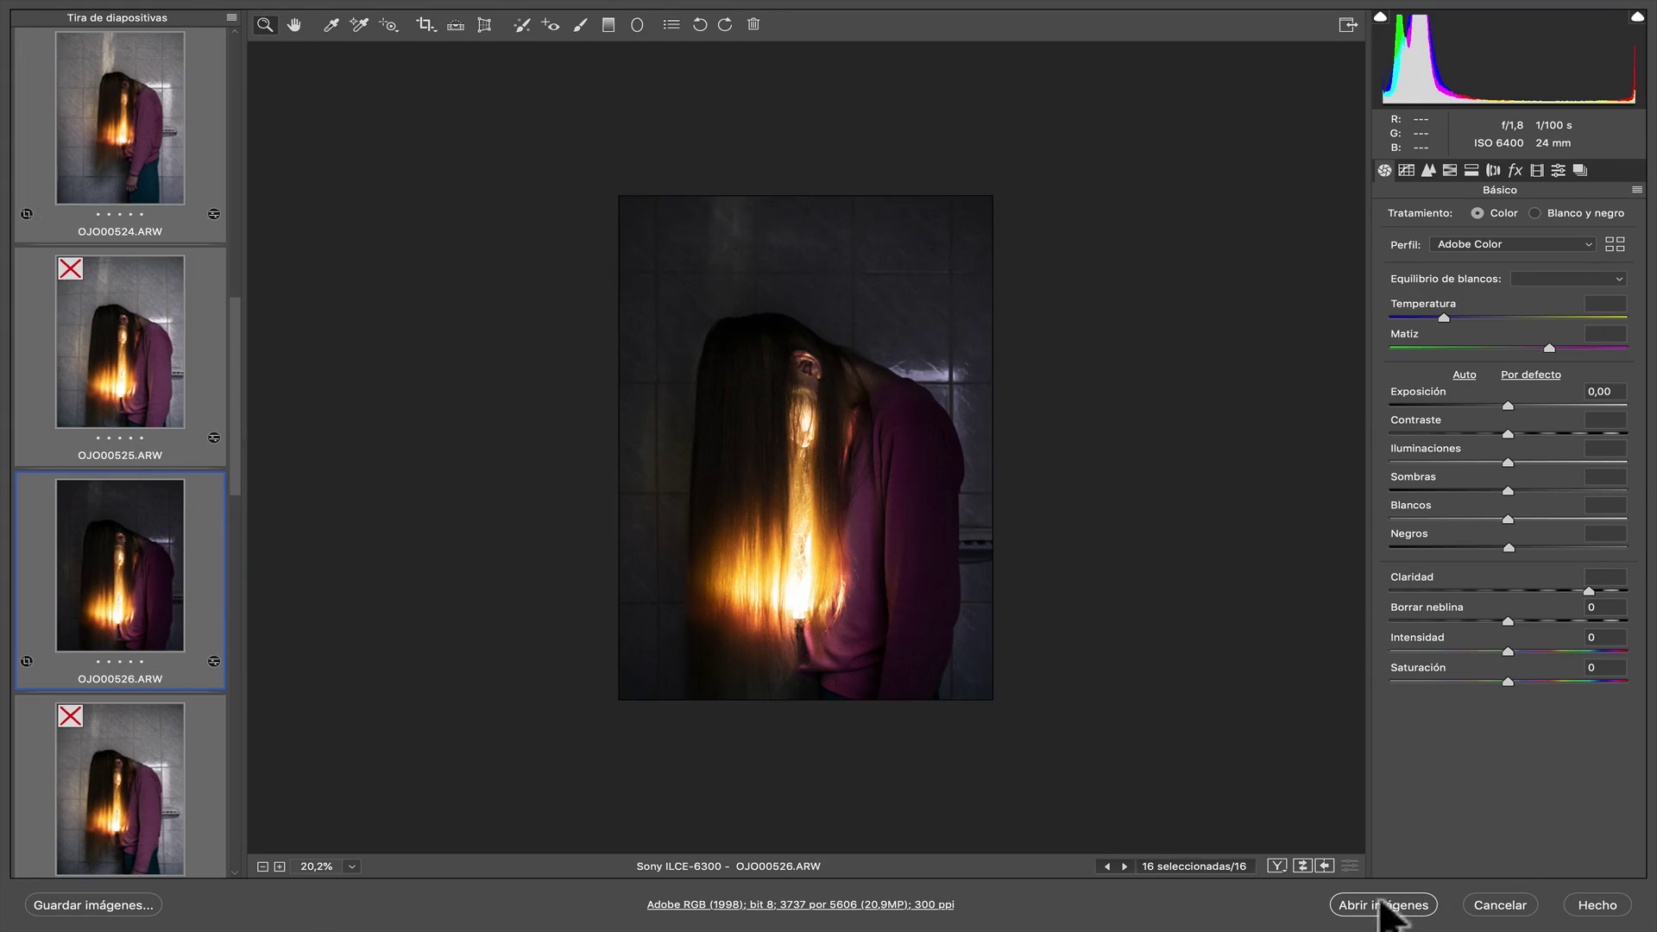
left_click(1391, 903)
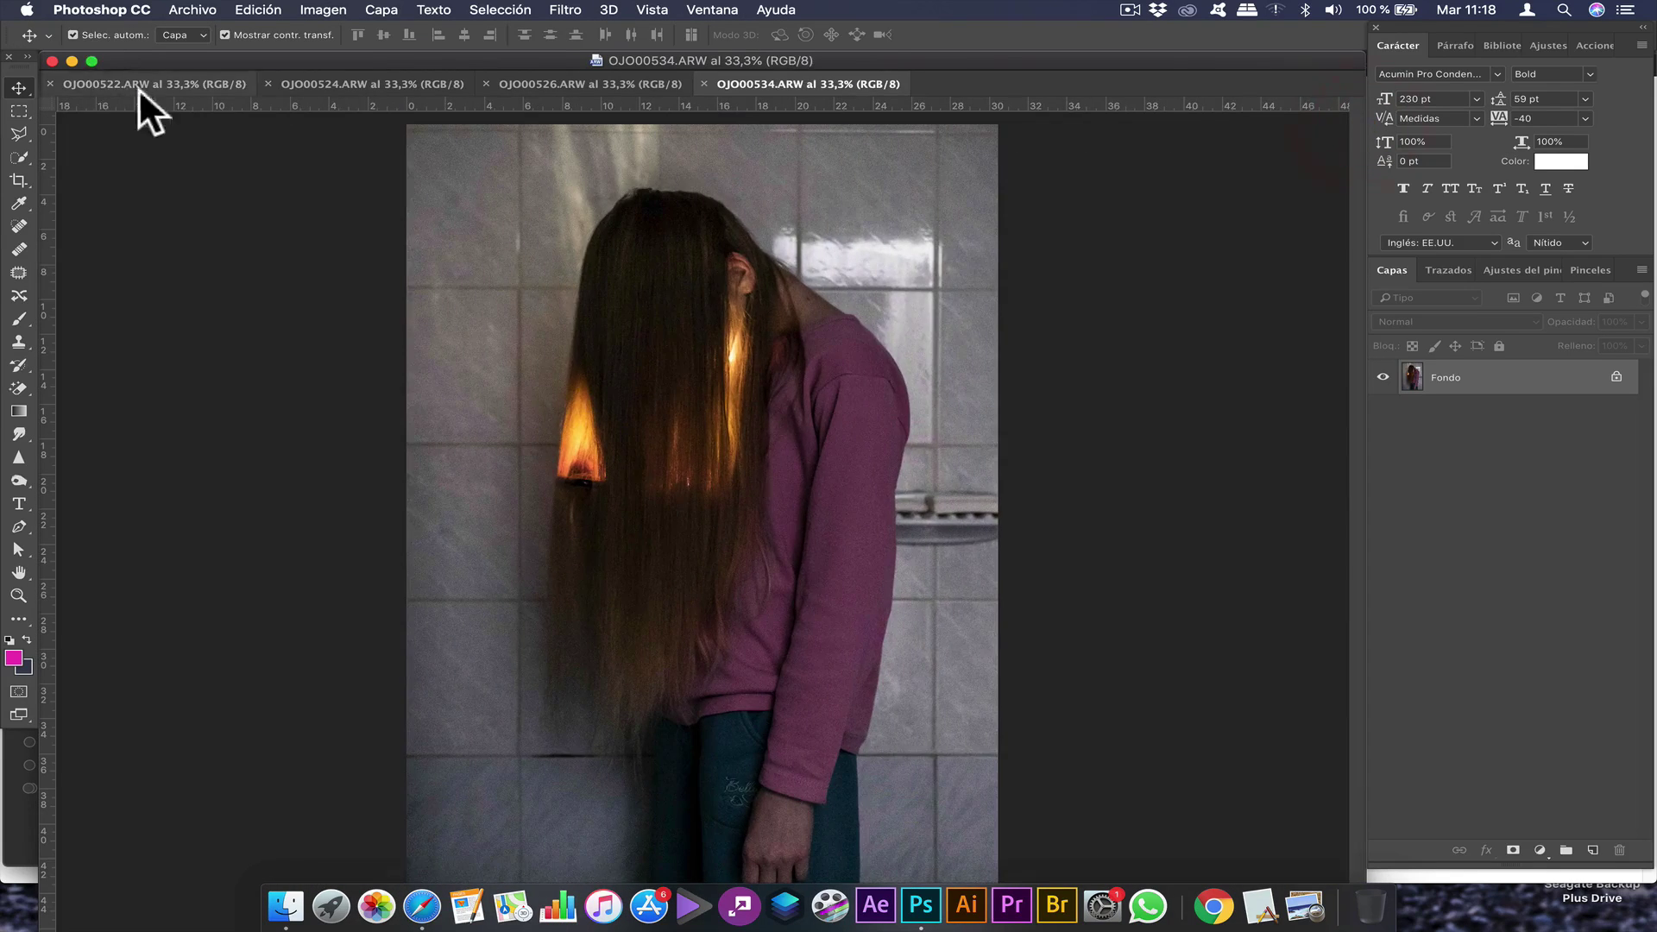
Compare the open photos OJO00522, OJO00524, OJO00526 and OJO00534 to choose one for retouching
left_click(138, 84)
left_click(367, 82)
left_click(599, 80)
left_click(768, 82)
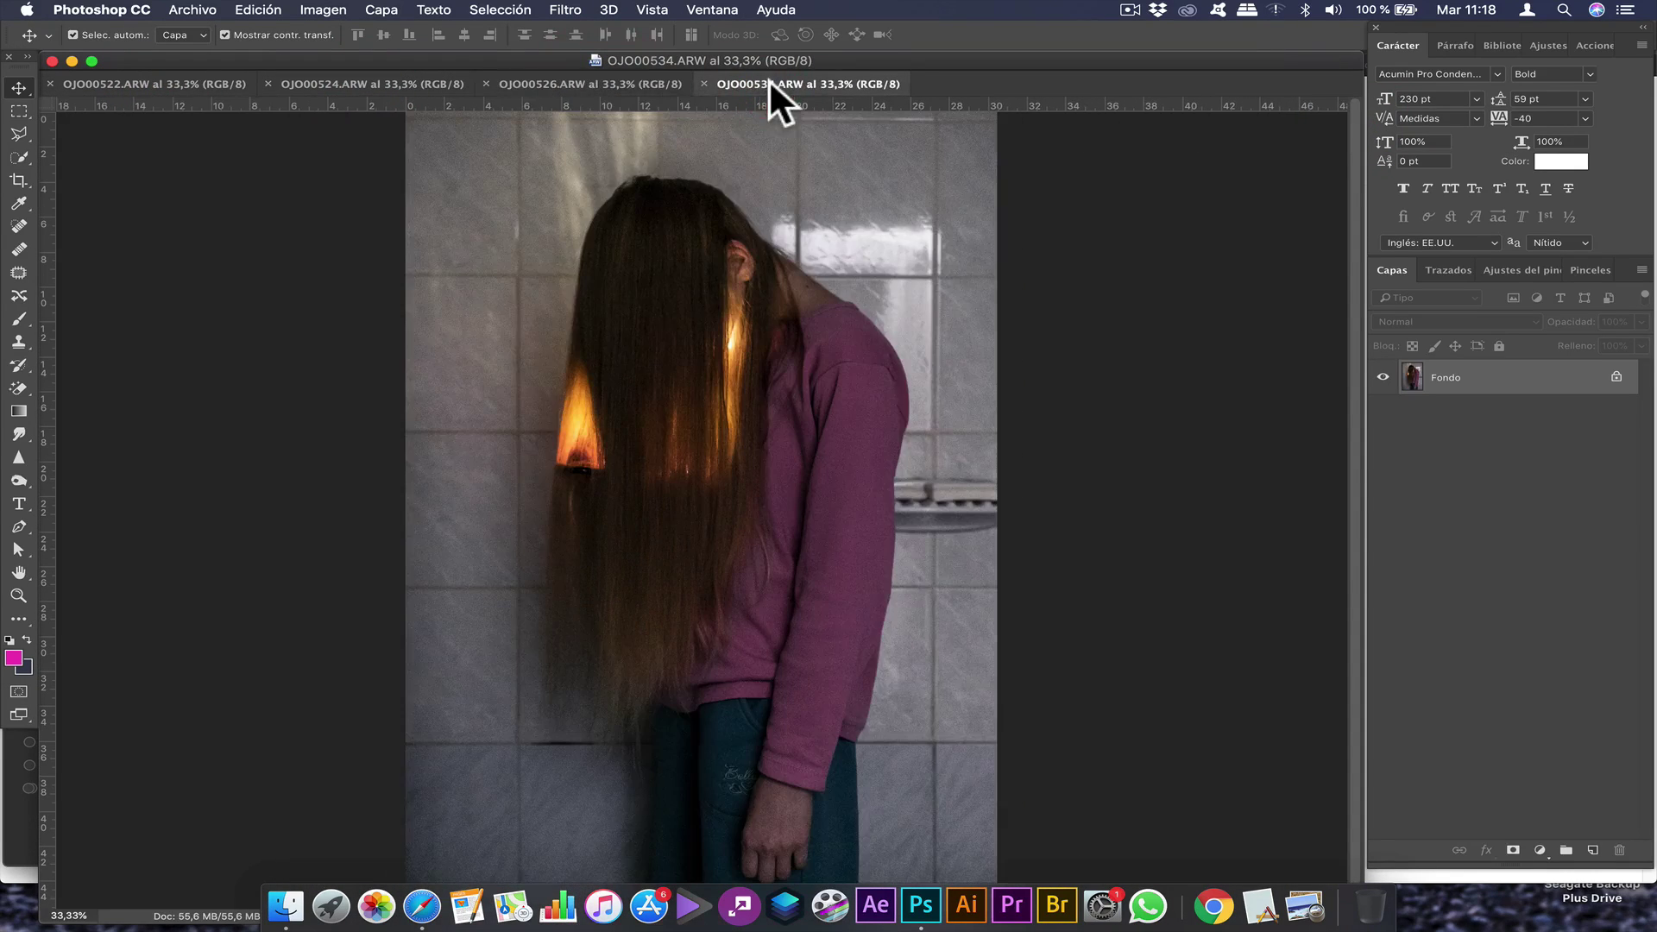
left_click(406, 84)
left_click(163, 80)
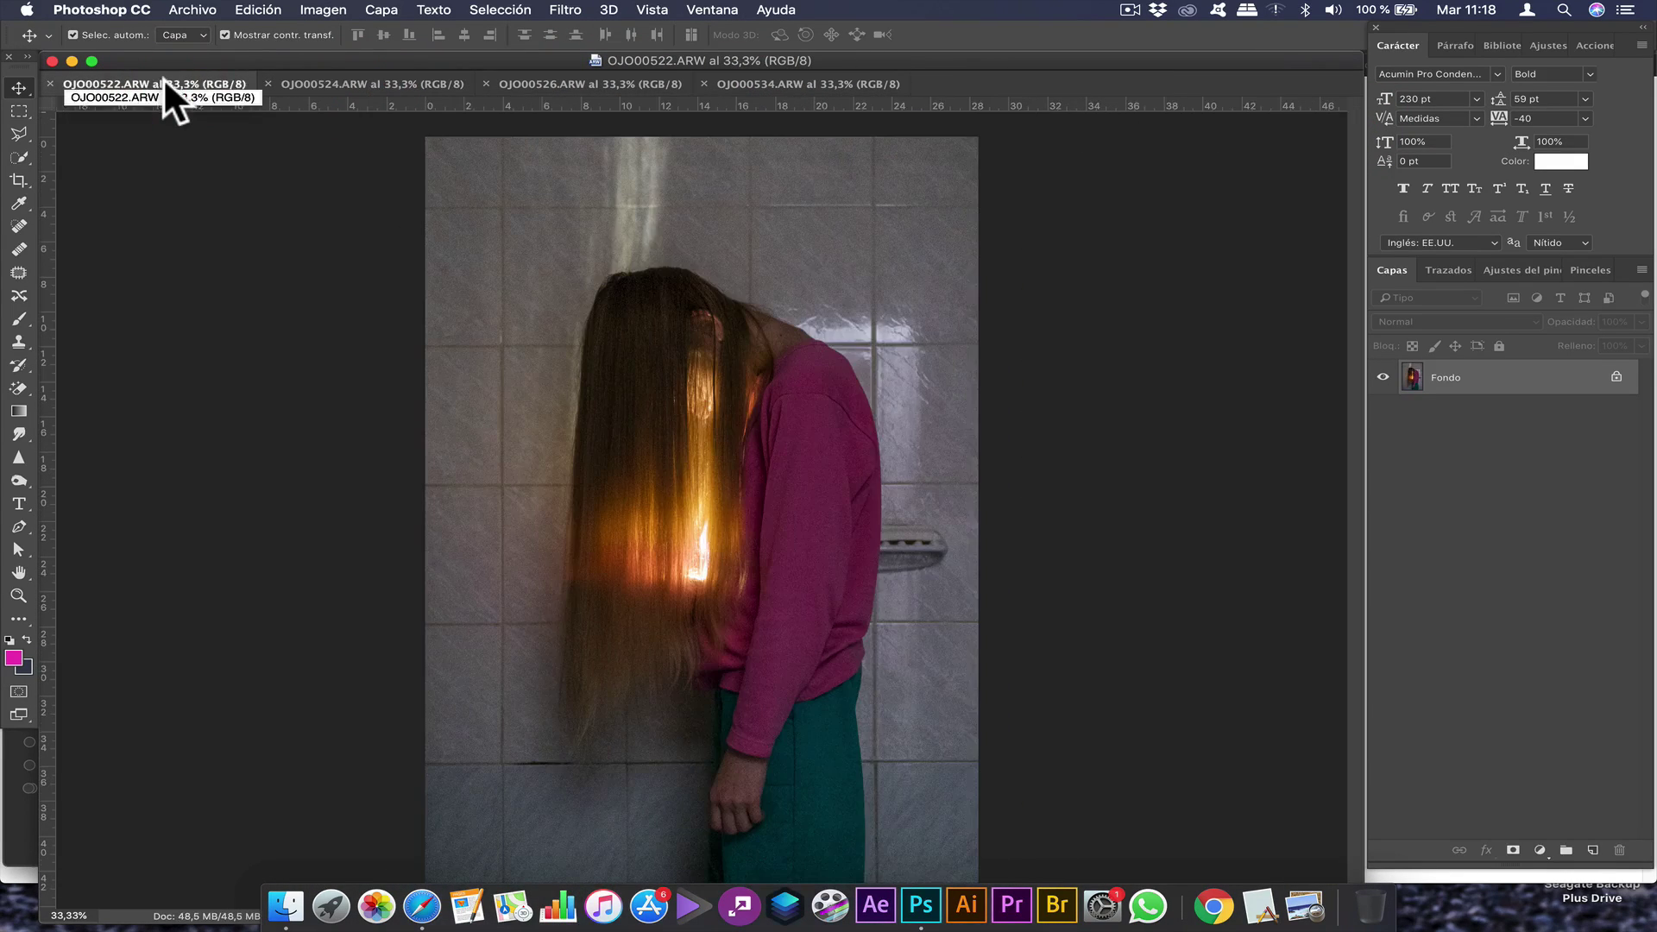
left_click(354, 82)
left_click(177, 79)
left_click(350, 79)
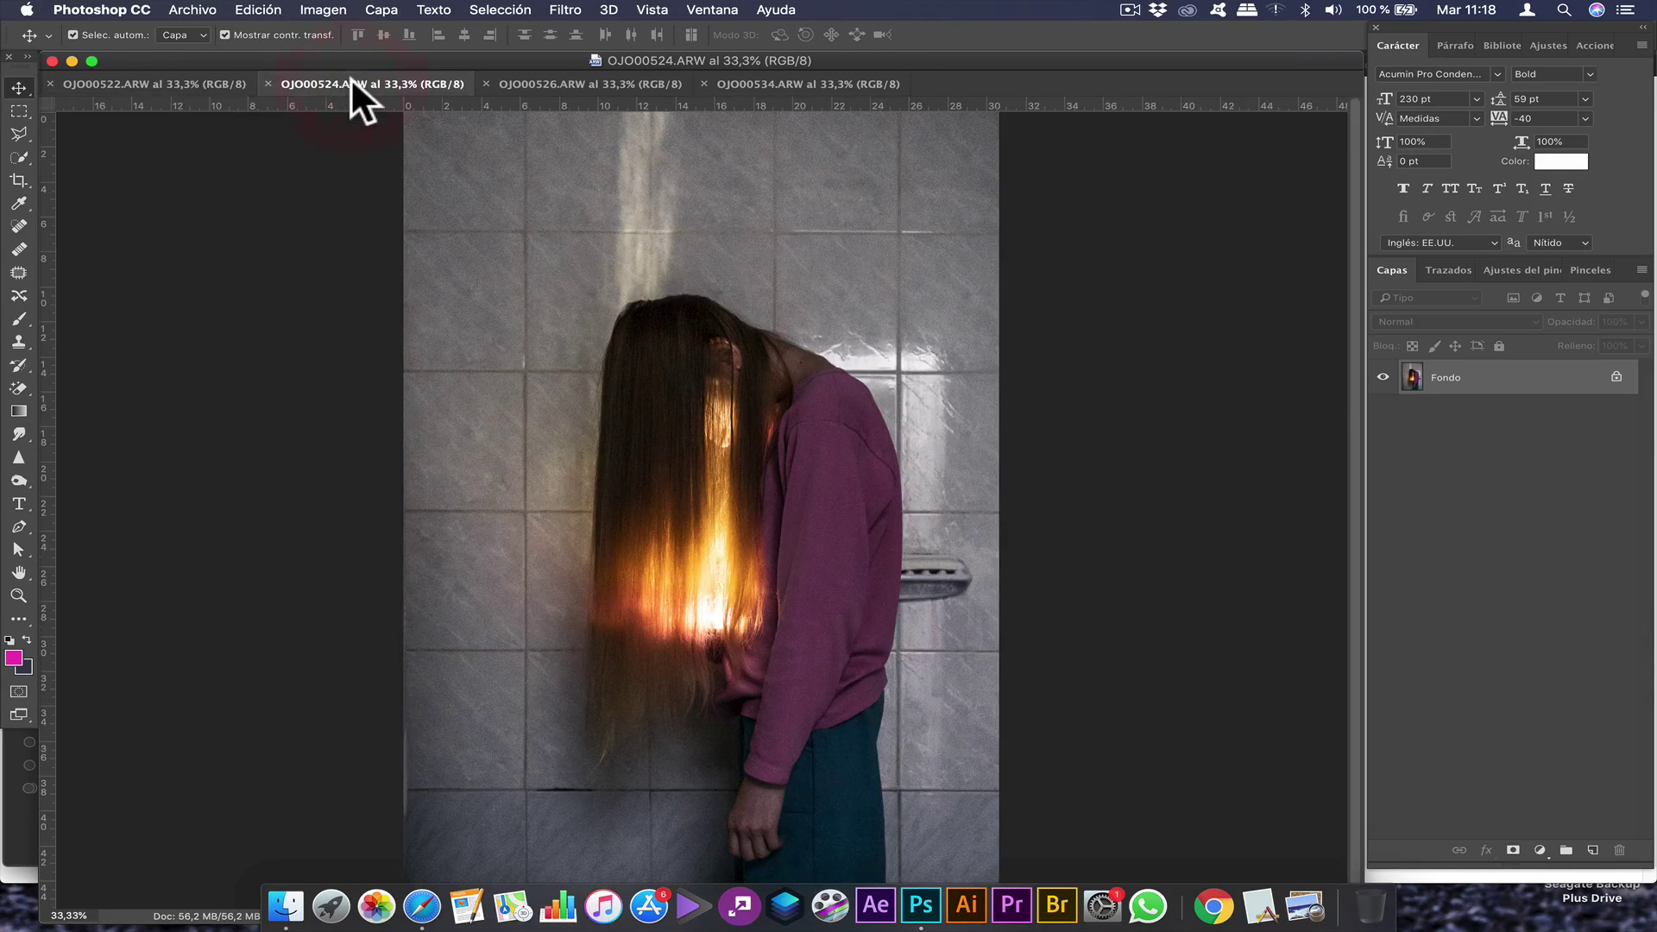
left_click(153, 79)
left_click(342, 81)
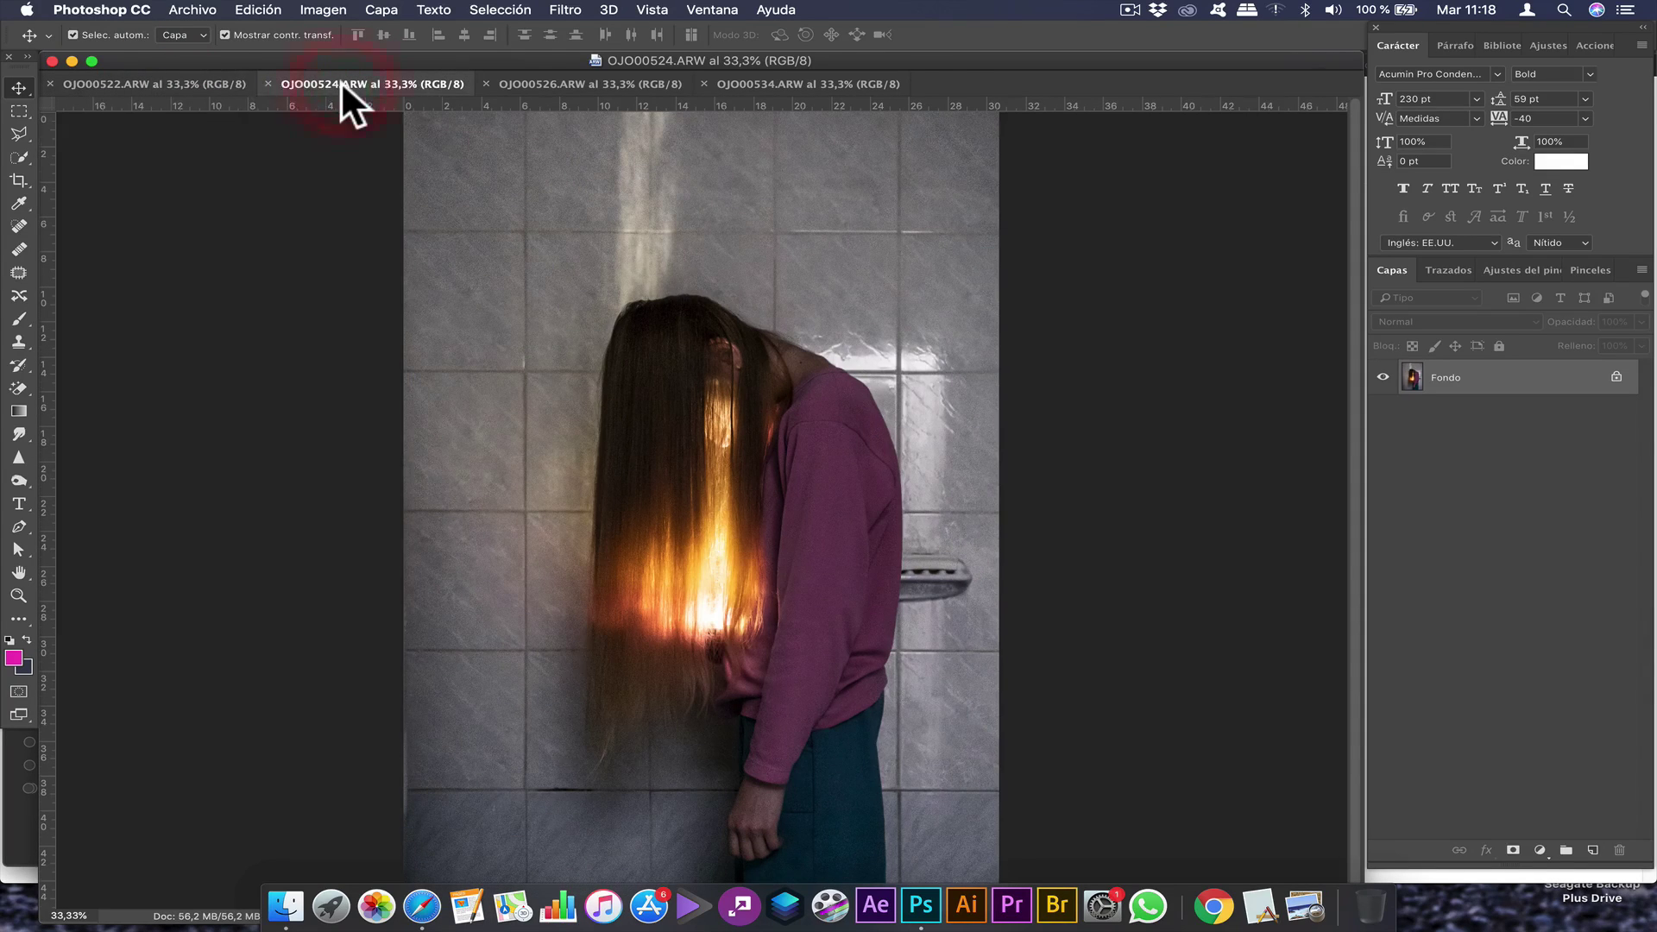
left_click(553, 82)
left_click(371, 83)
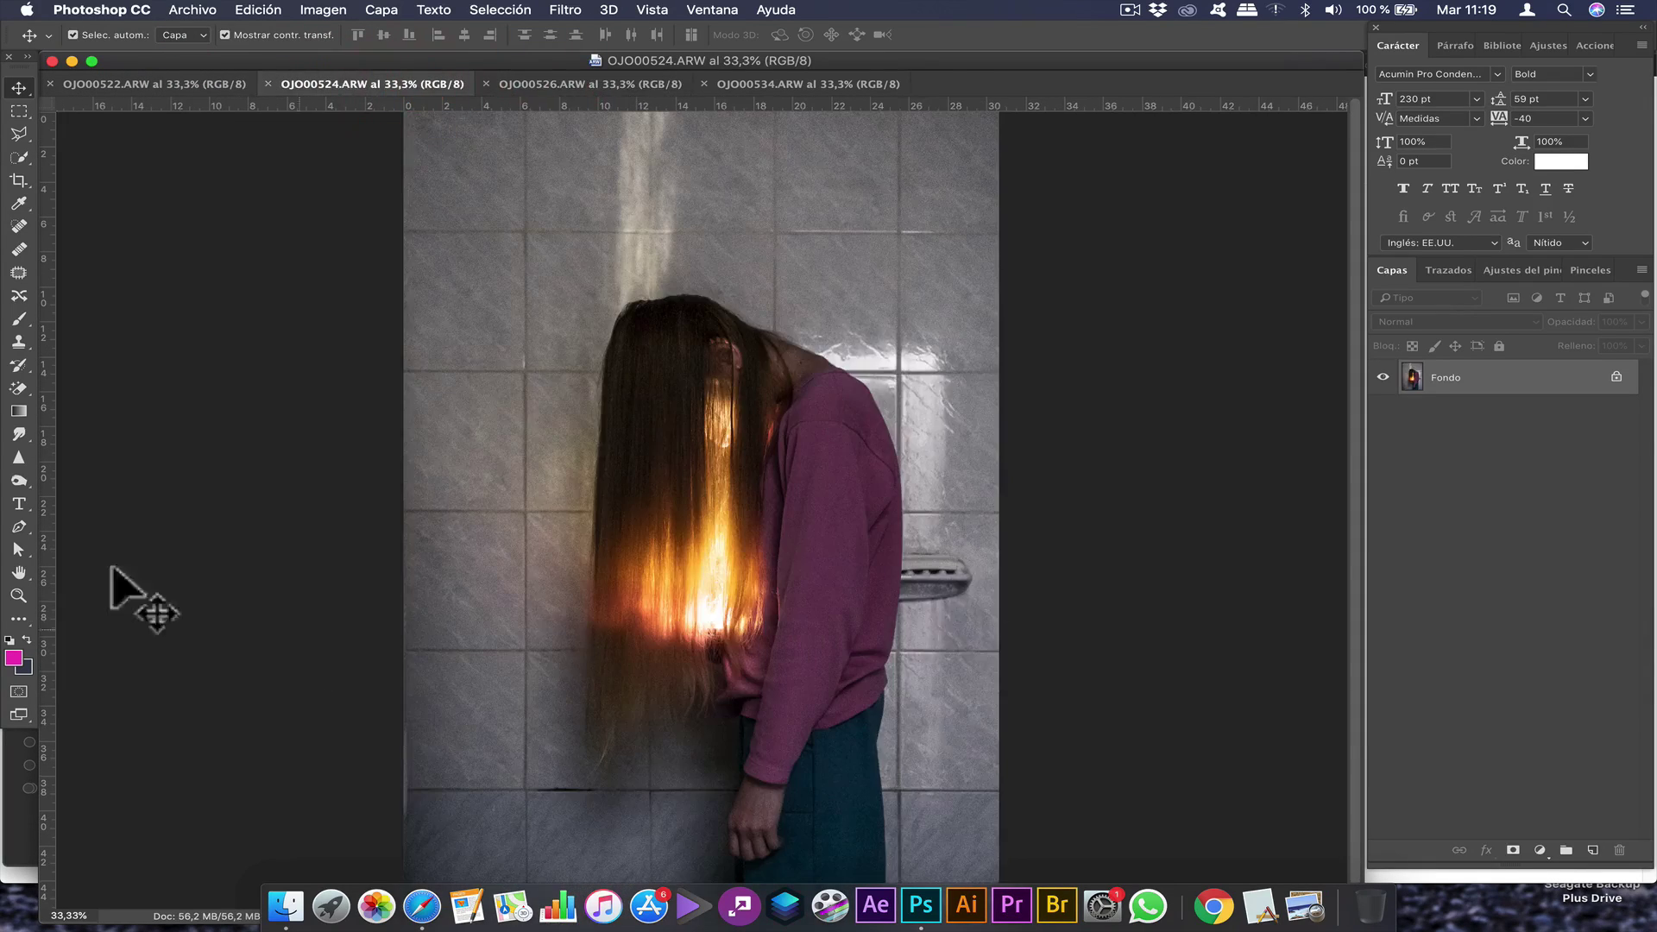
Clone wall texture over the soap dish where it meets the sweater in OJO00524, using a 52 px Clone Stamp brush with 74% hardness
left_click(18, 595)
left_click_drag(1032, 592, 1036, 599)
scroll(1036, 598, "down", 3)
scroll(1091, 629, "up", 5)
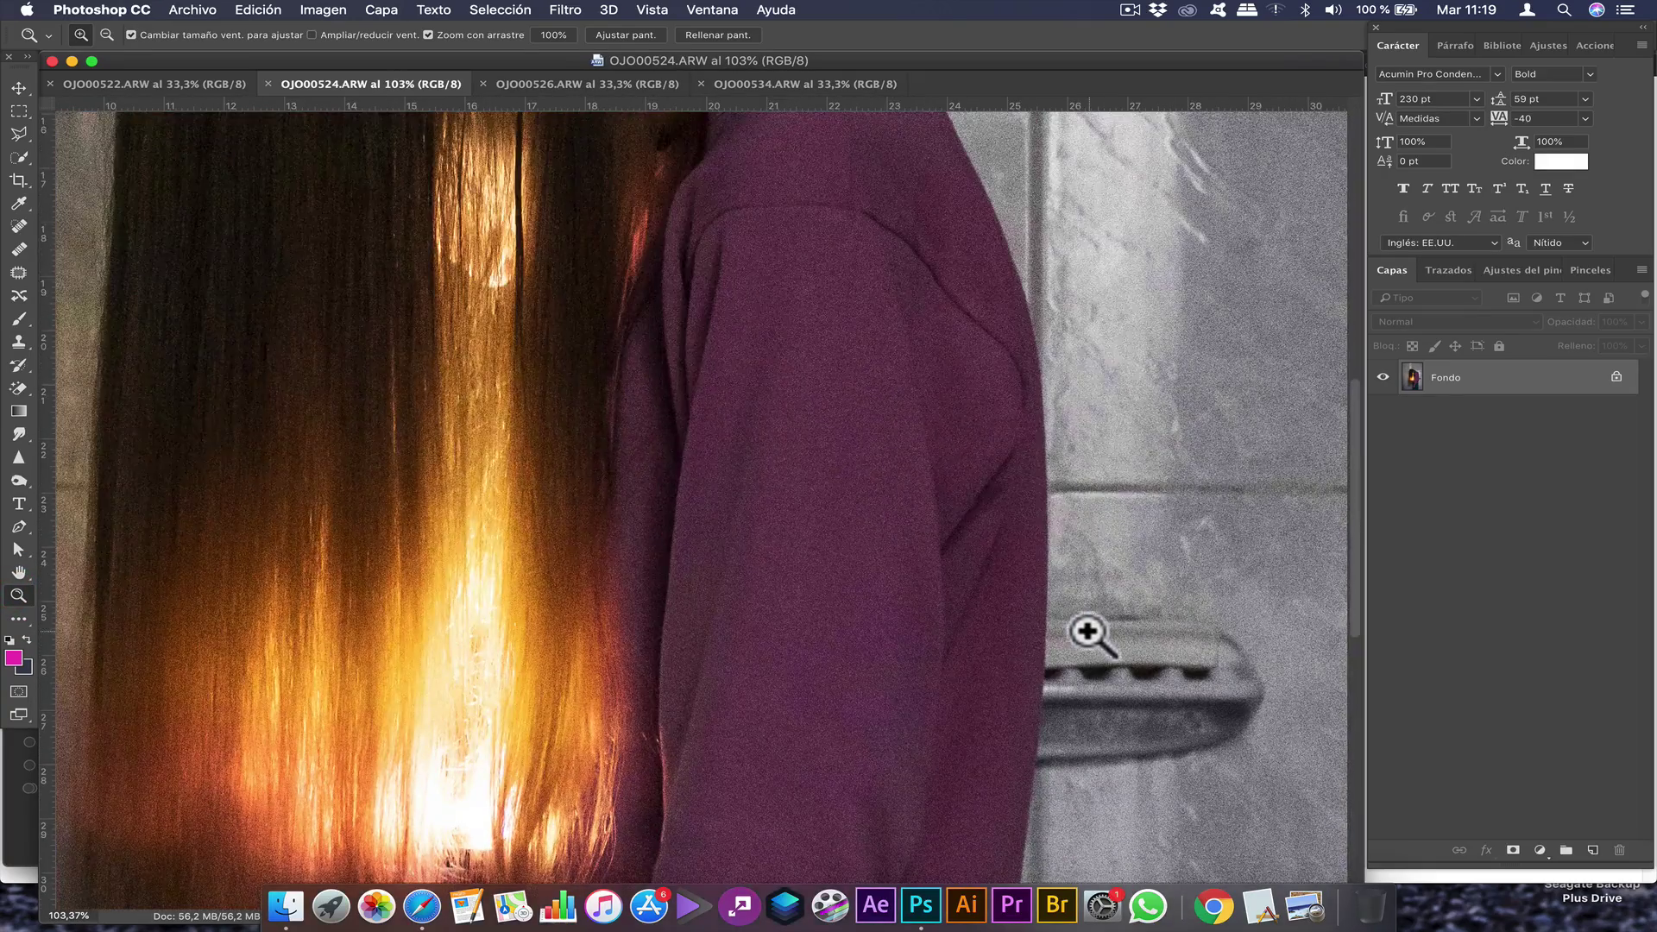
left_click(19, 342)
scroll(1176, 536, "down", 3)
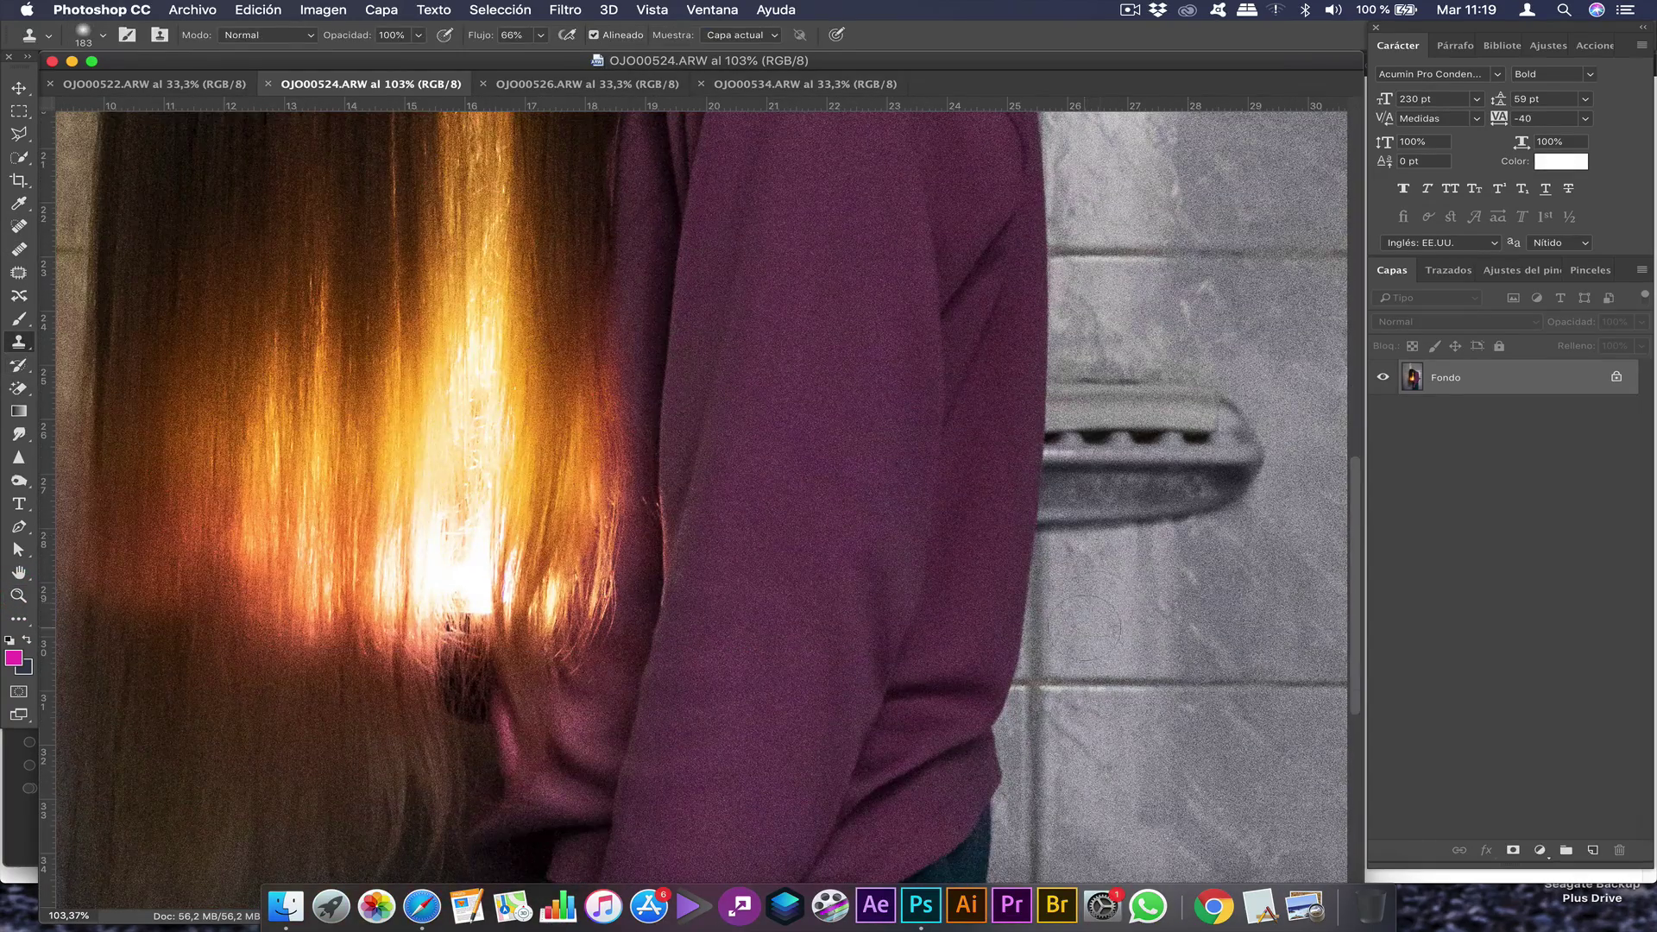
right_click(1073, 629)
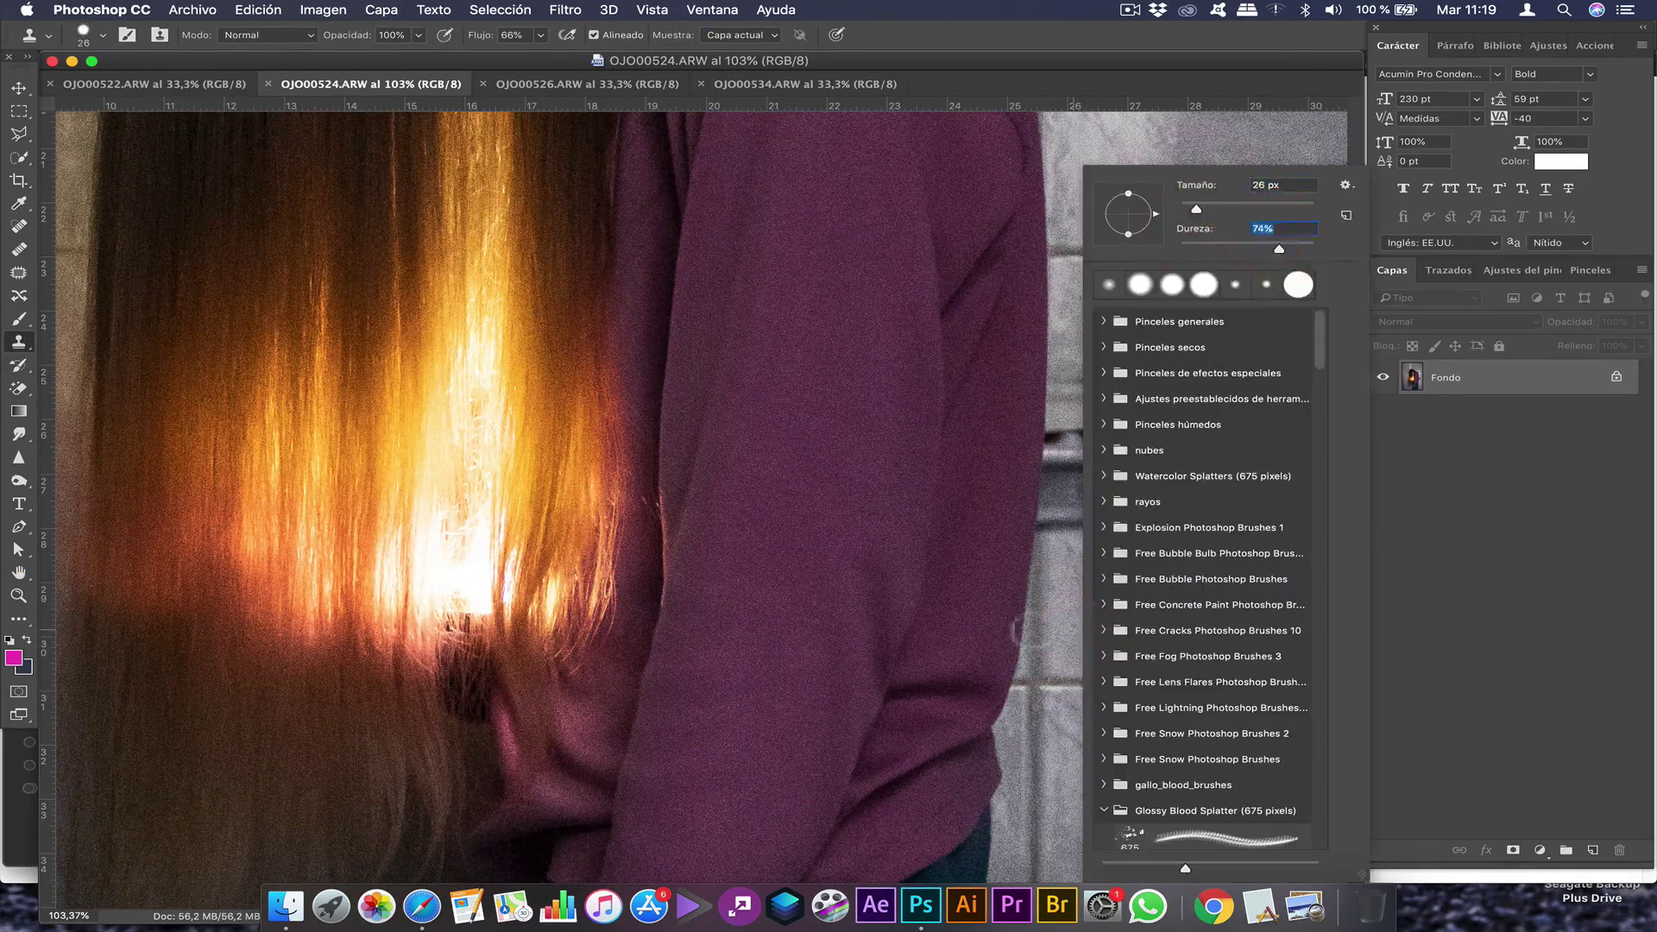
key("Return")
left_click_drag(1039, 516, 1059, 441)
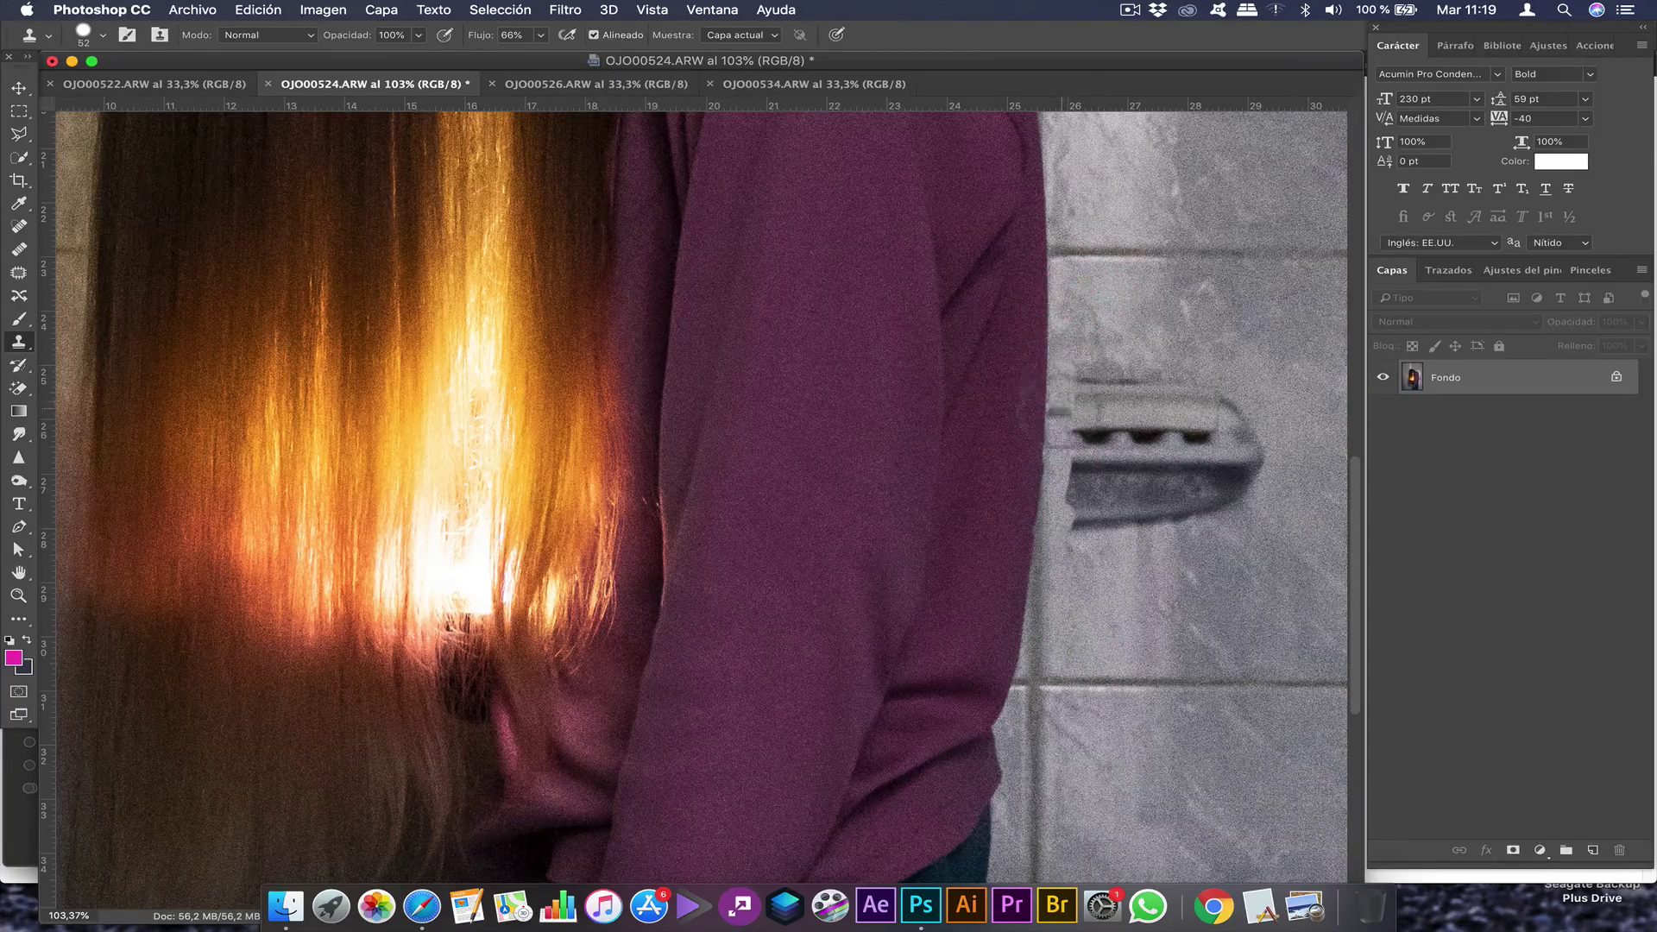
Remove the rest of the soap dish by cloning clean tile over it with a soft 99 px brush
right_click(1143, 575)
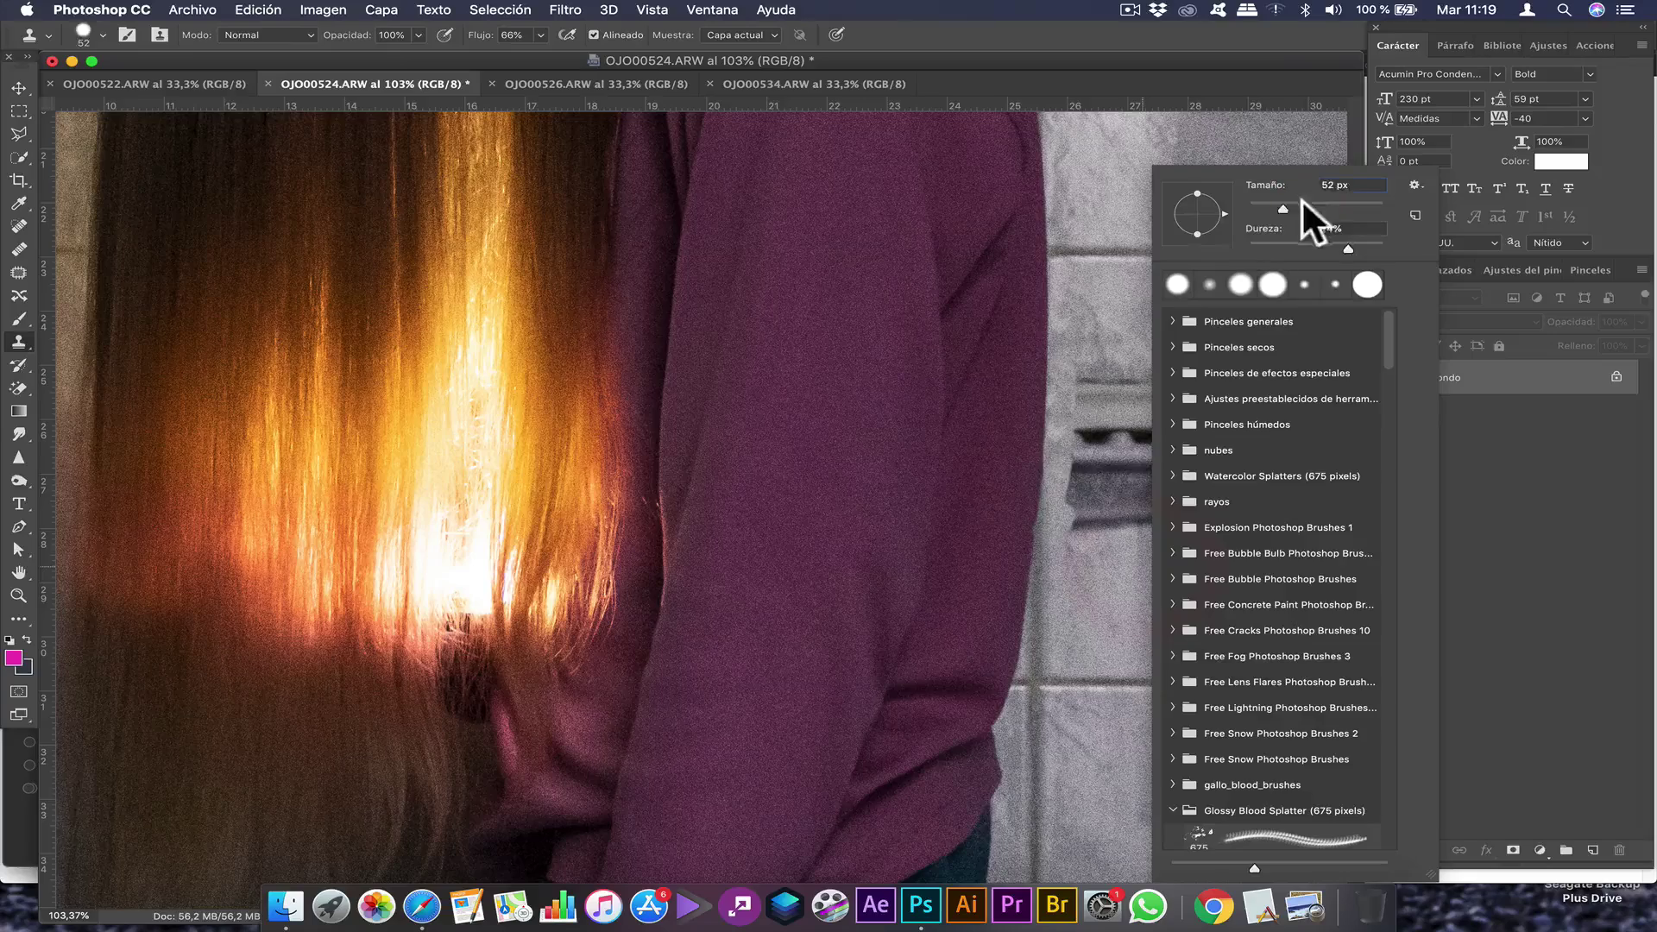
left_click_drag(1217, 324, 1263, 335)
left_click(1109, 570)
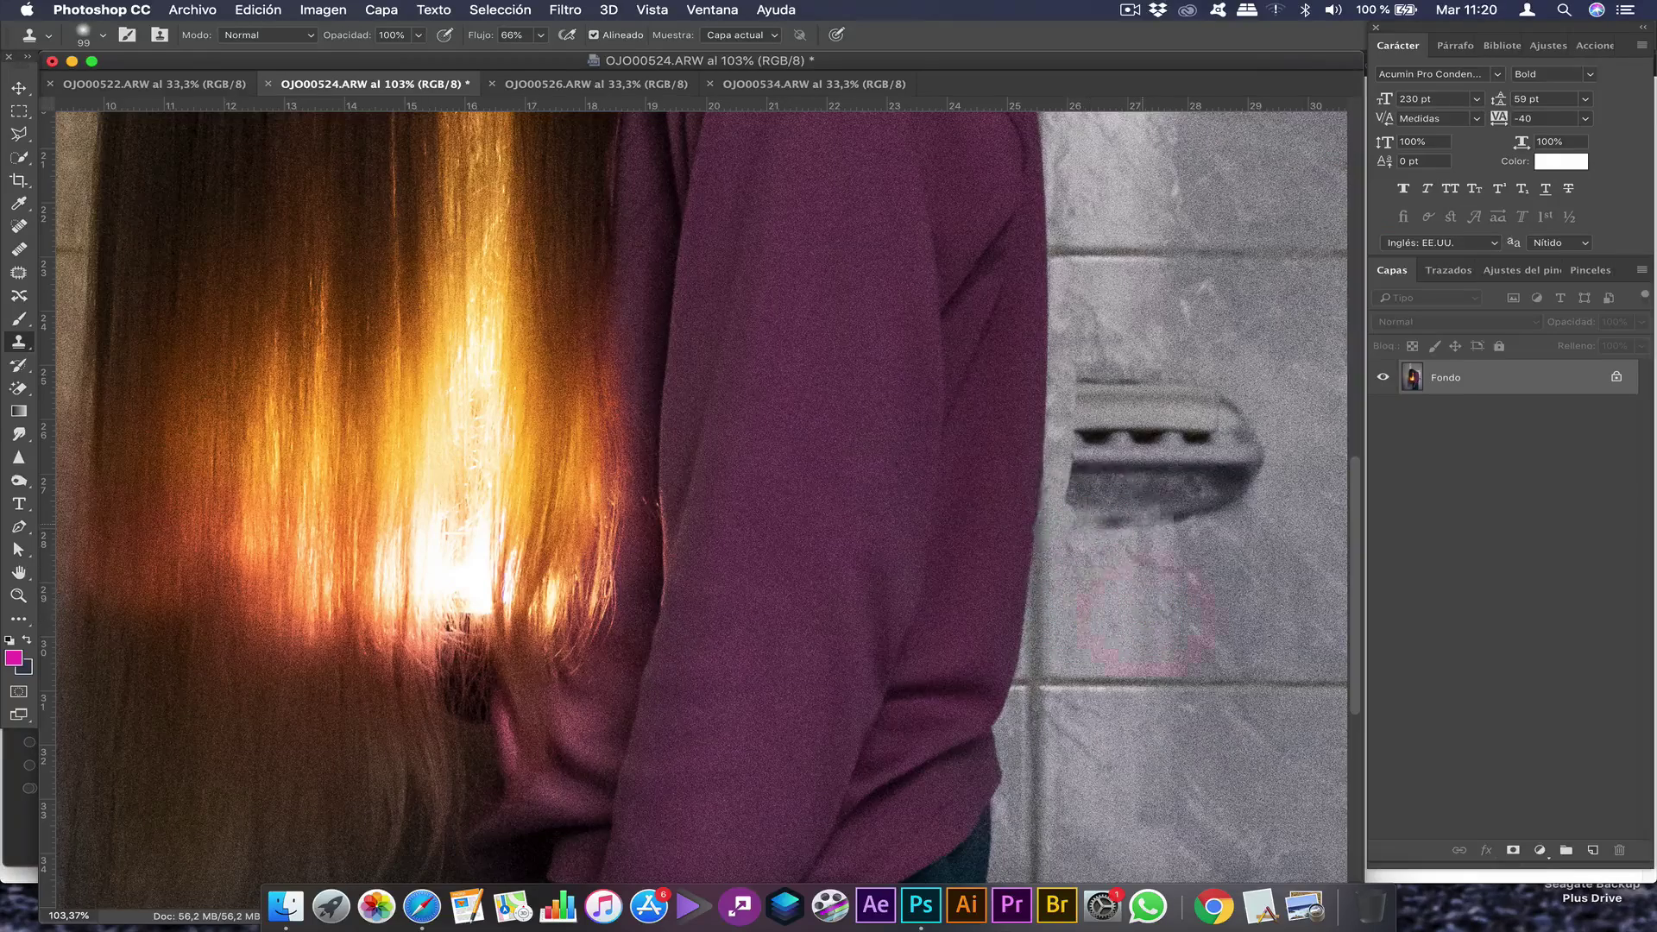
mouse_move(1146, 604)
left_mouse_down()
mouse_move(1118, 505)
mouse_move(1093, 492)
mouse_move(1231, 440)
mouse_move(1101, 401)
mouse_move(1244, 388)
left_mouse_up()
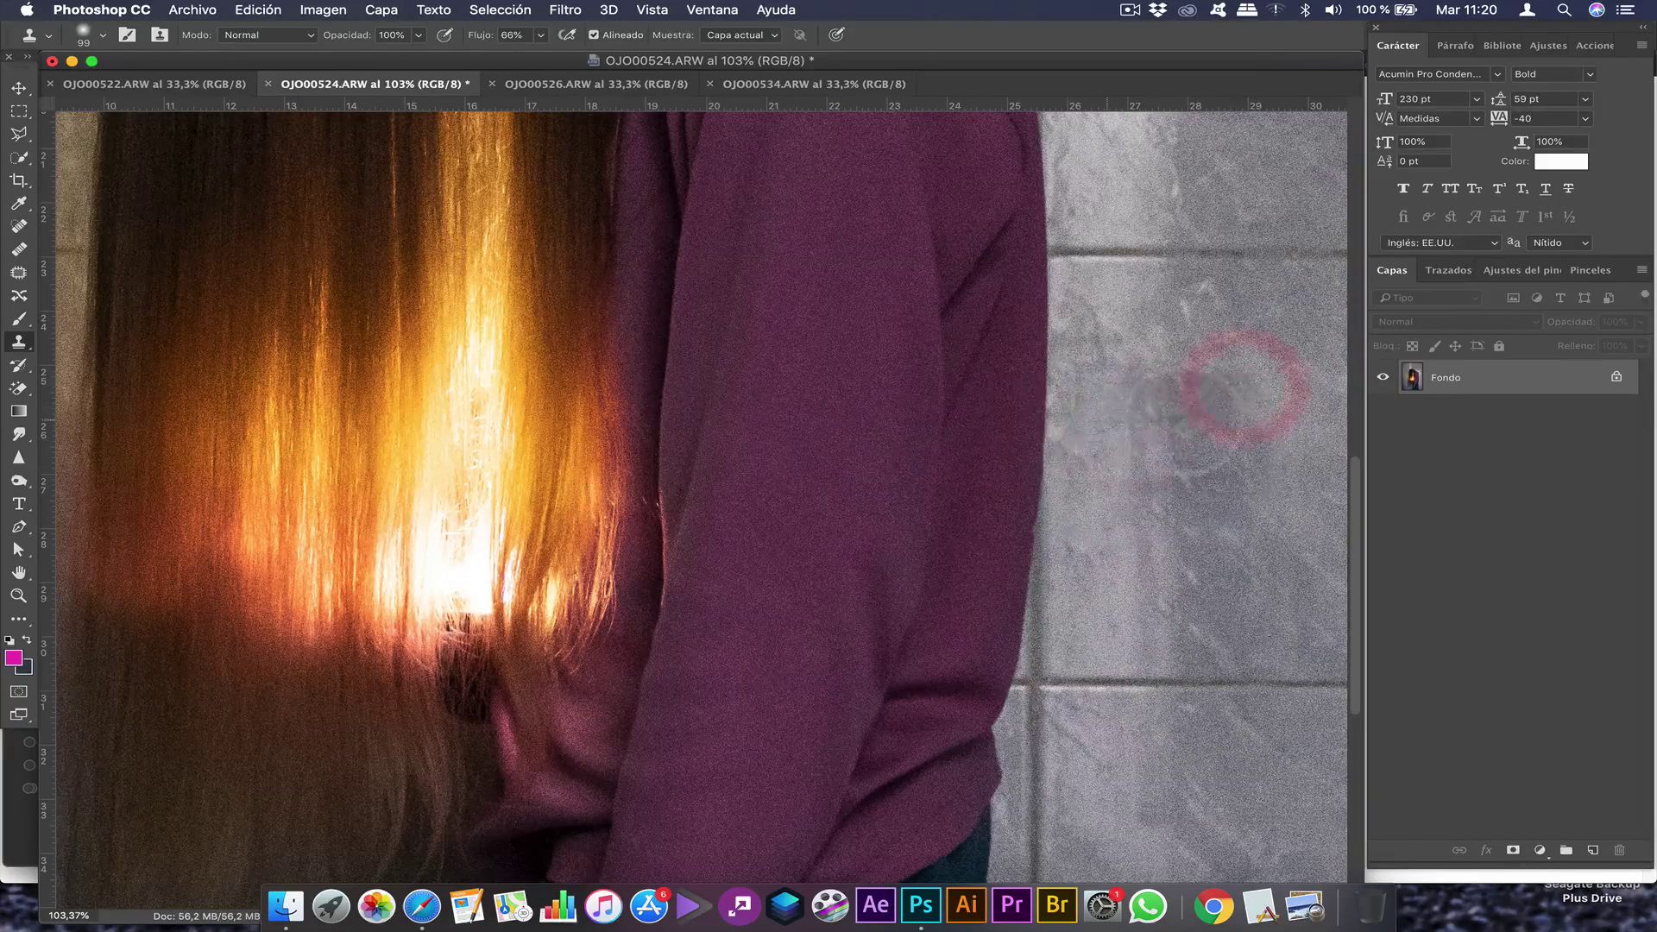
scroll(1195, 408, "down", 5)
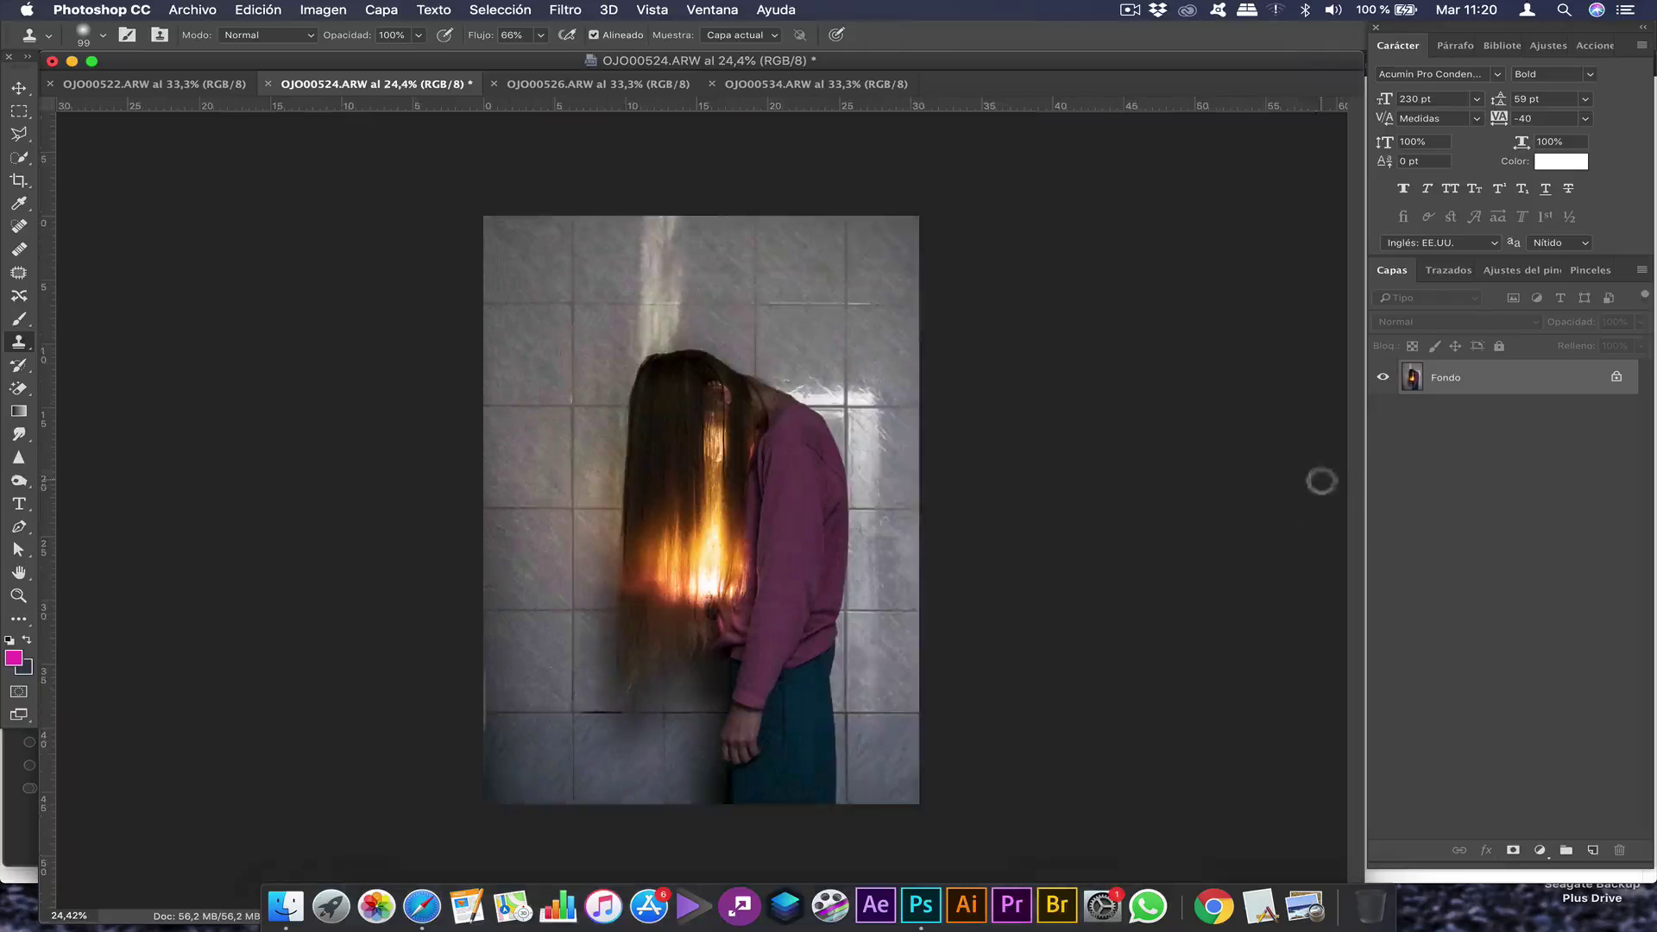
Clone clean tile over the flaws along the photo's outer edges with a 174 px Clone Stamp brush
right_click(917, 500)
left_click(886, 337)
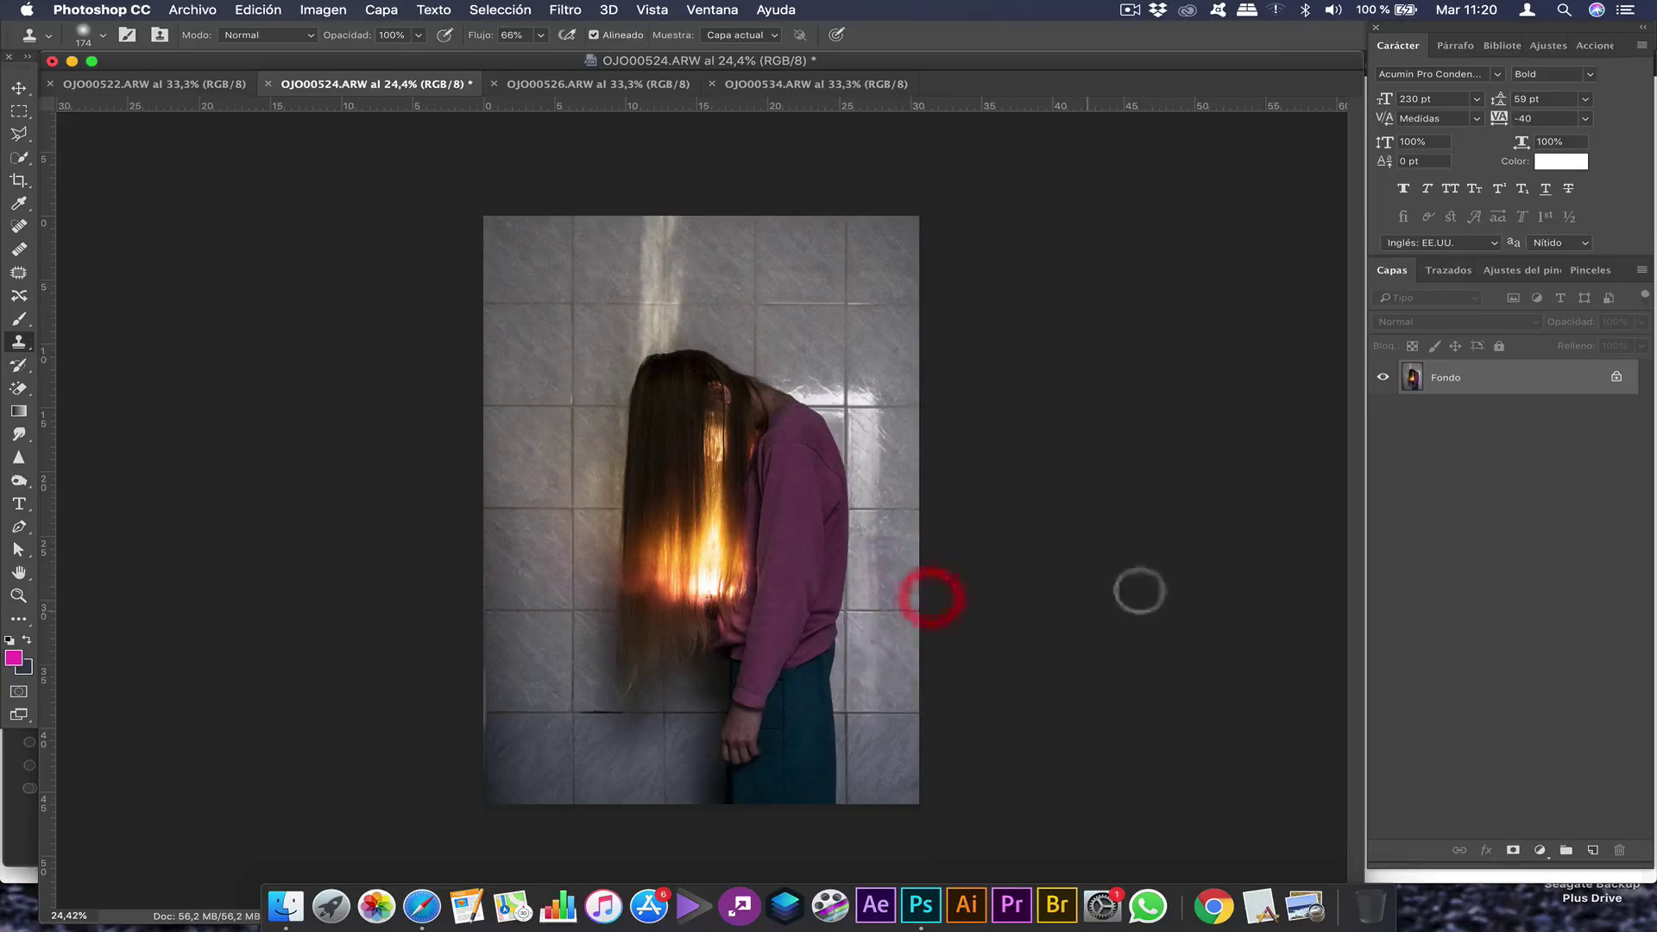
scroll(480, 713, "up", 5)
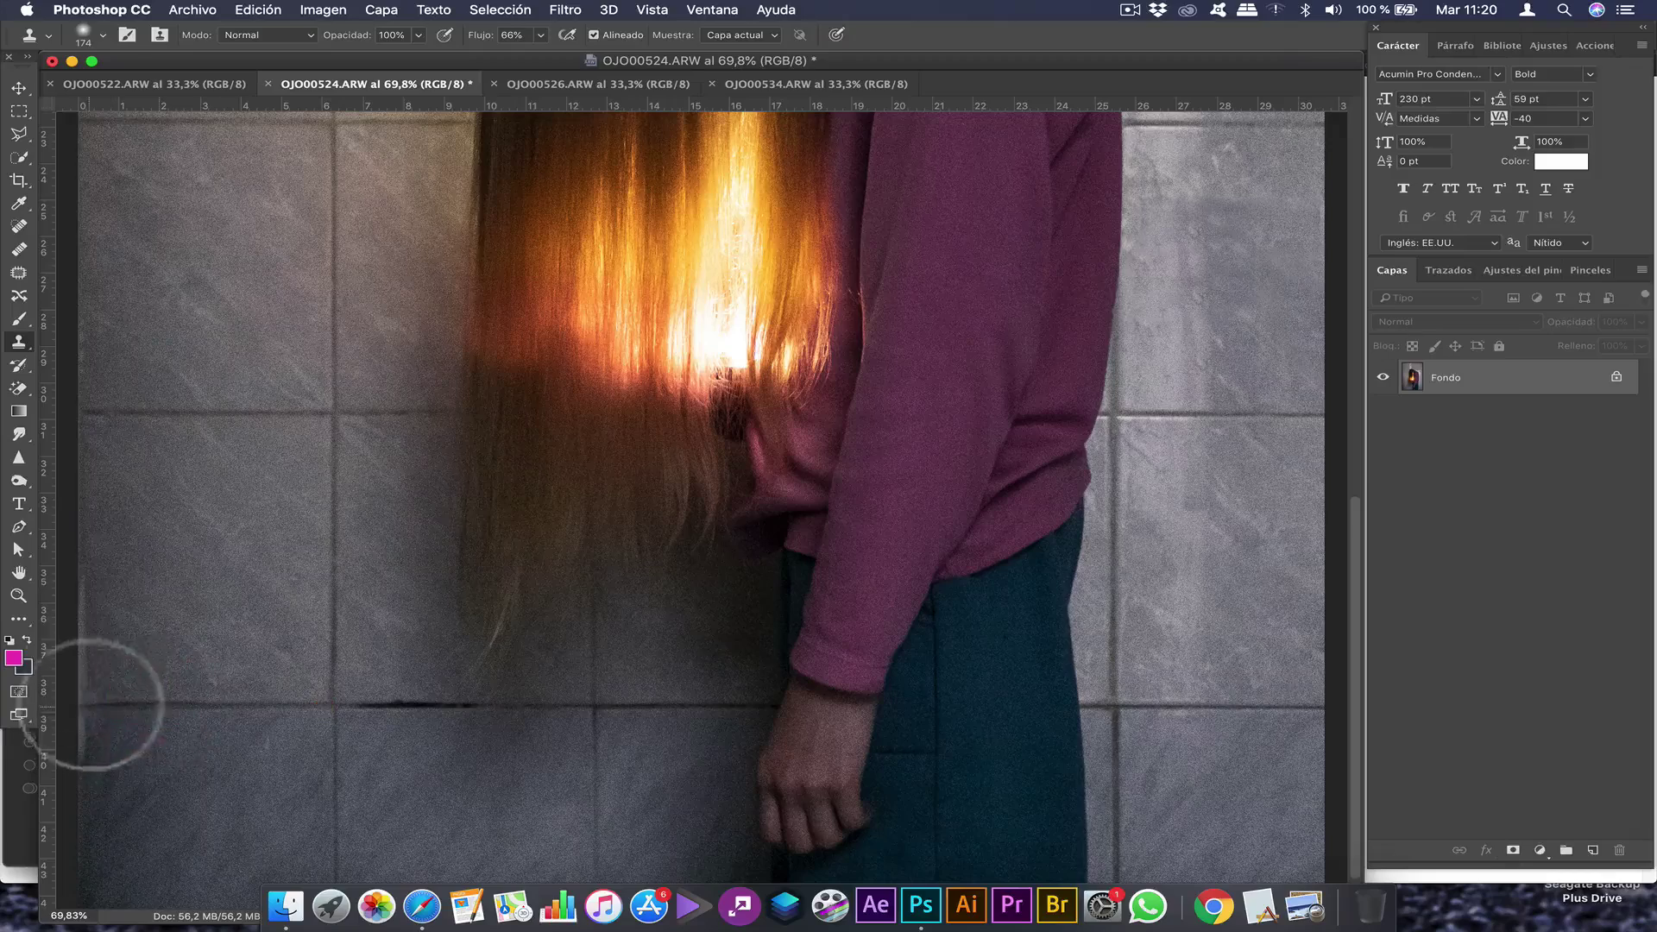
scroll(257, 722, "down", 4)
scroll(585, 791, "up", 4)
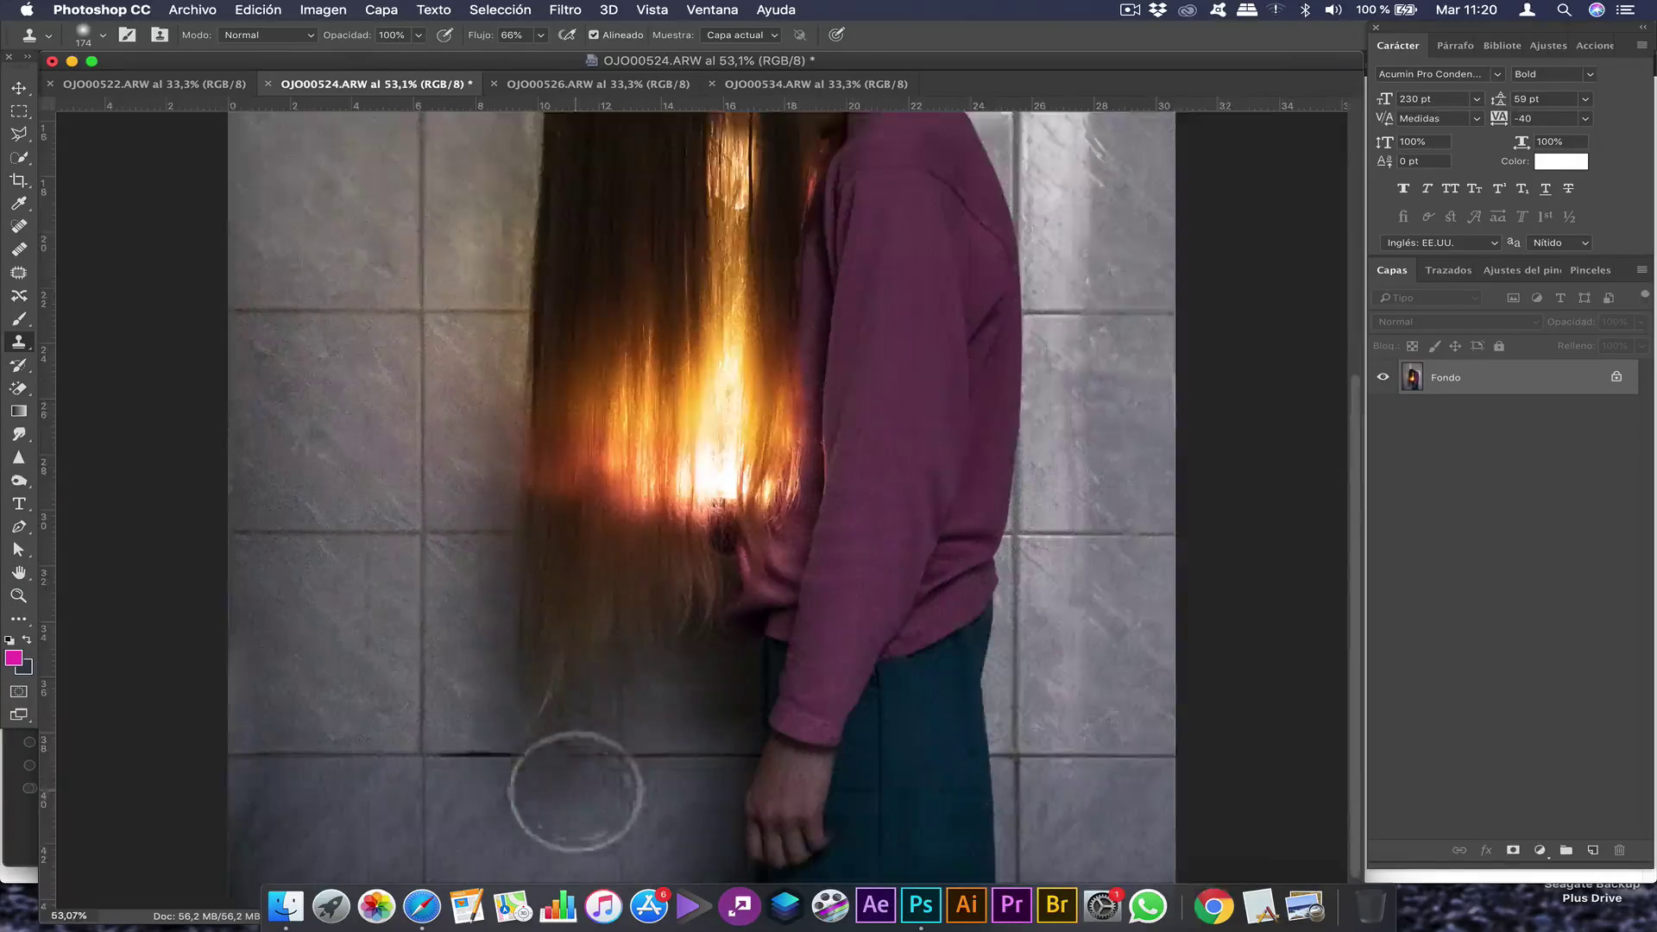
Clone clean grout over the dark gap in the lower horizontal tile joint, using a soft 55 px brush at 36% opacity
right_click(514, 695)
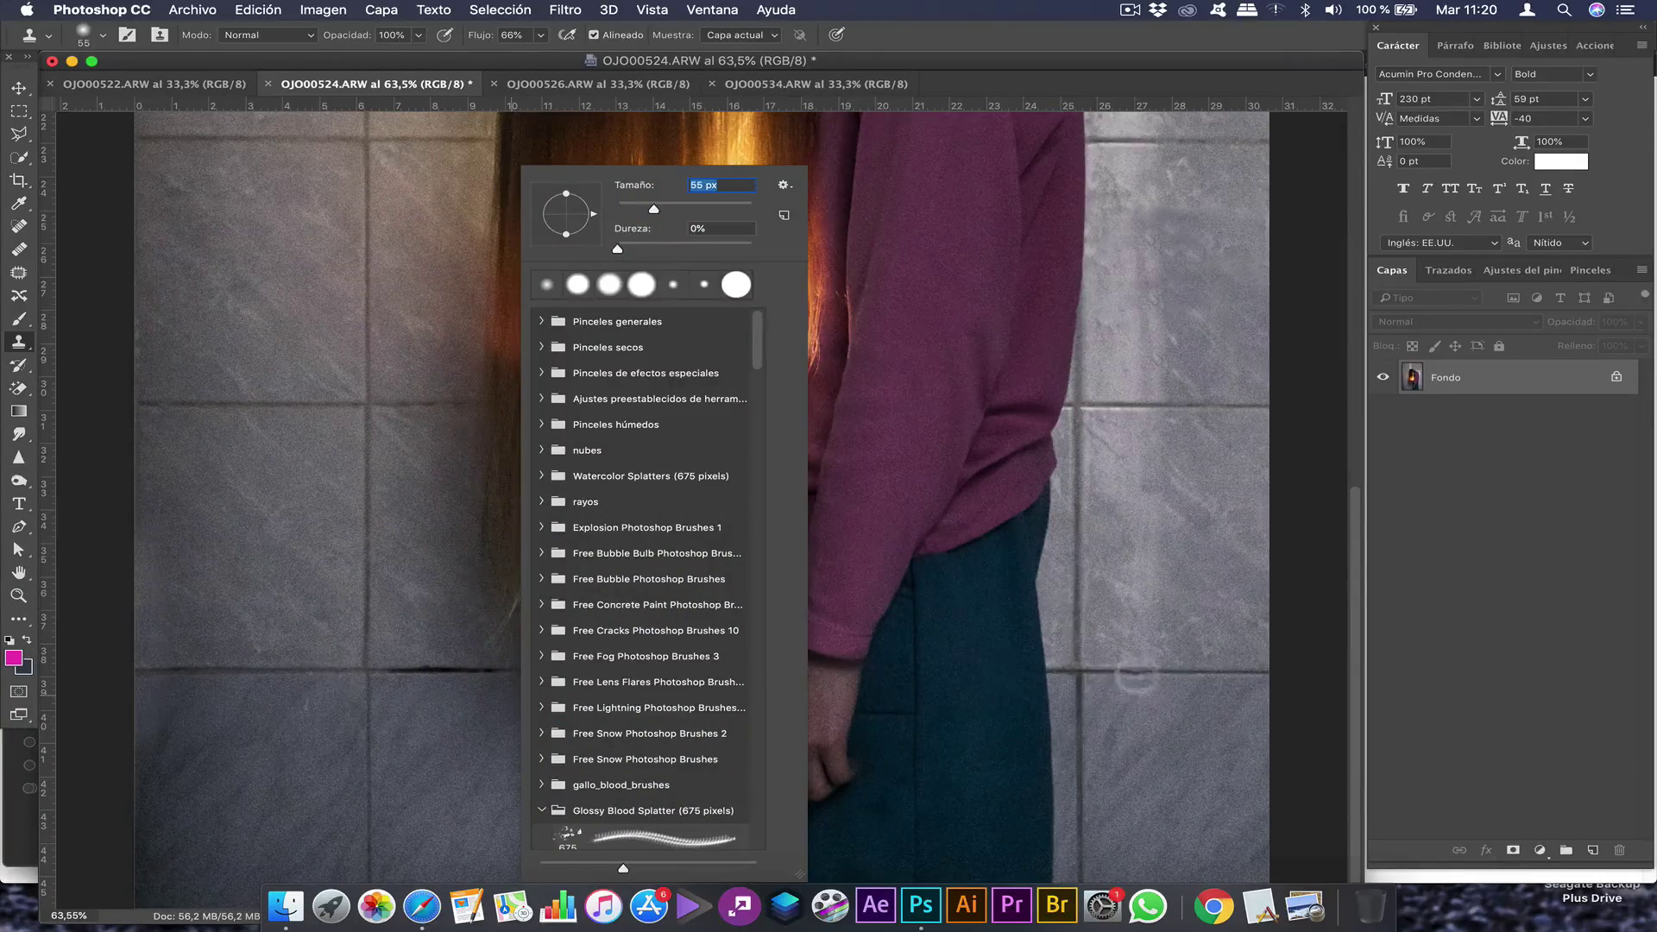
left_click(1135, 671, "alt")
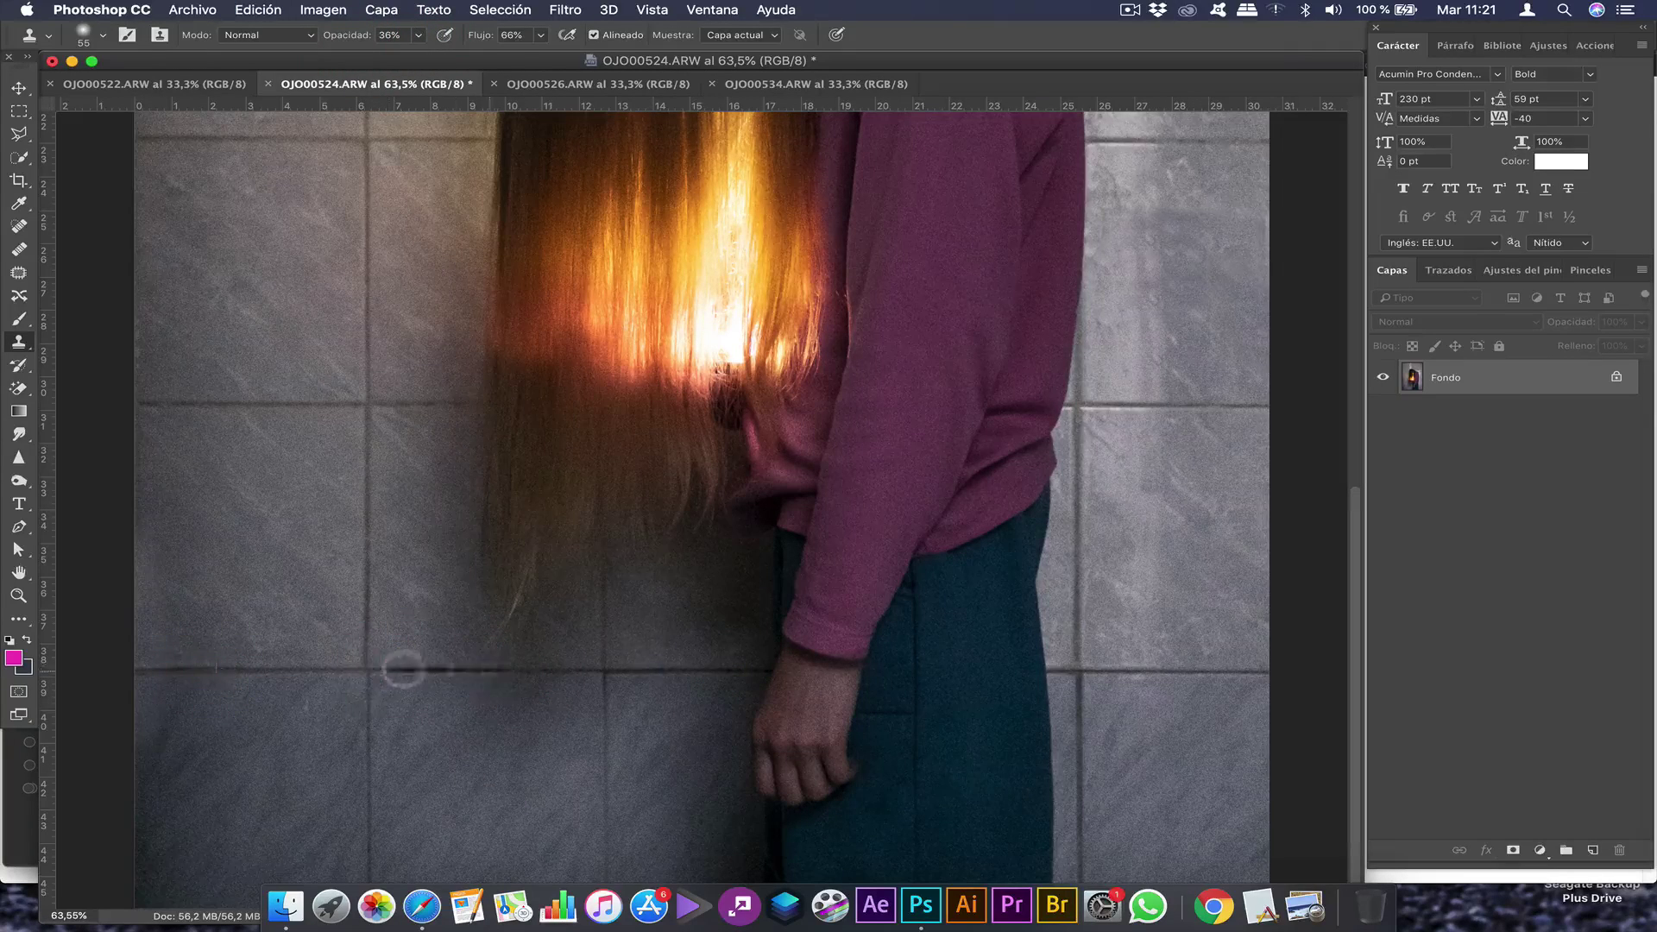
scroll(568, 806, "down", 4)
scroll(704, 389, "down", 1)
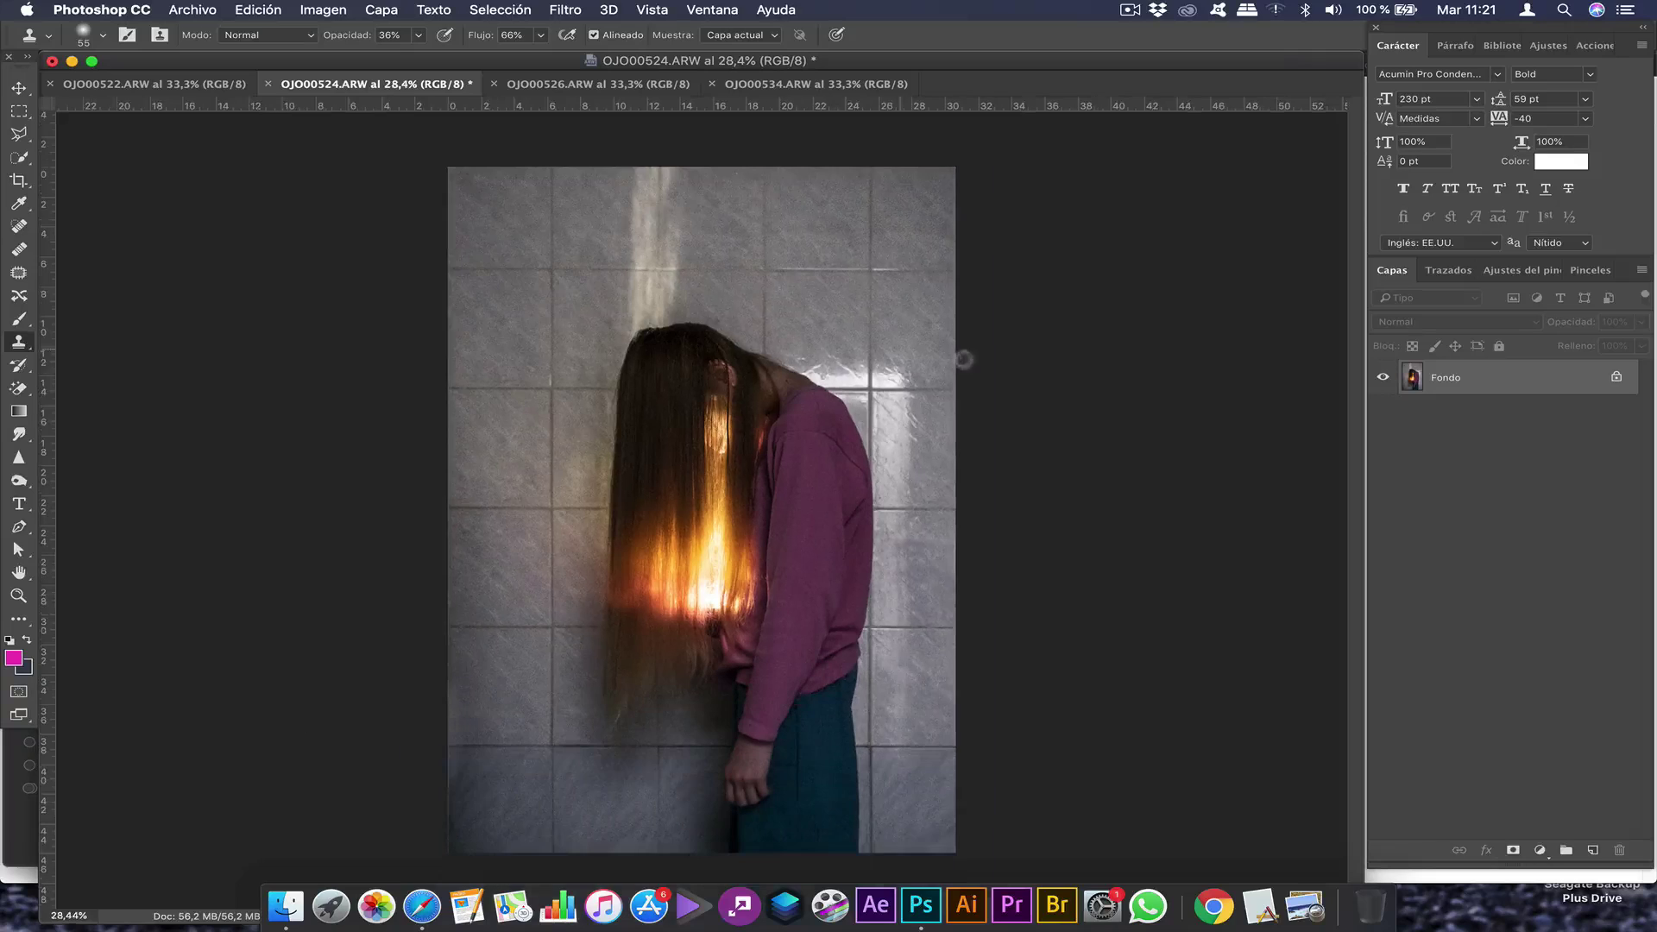
Duplicate the background layer and select everything outside a lasso around the lit hair and torso, refining its edge with Select and Mask
left_click(18, 596)
left_click_drag(910, 509, 917, 510)
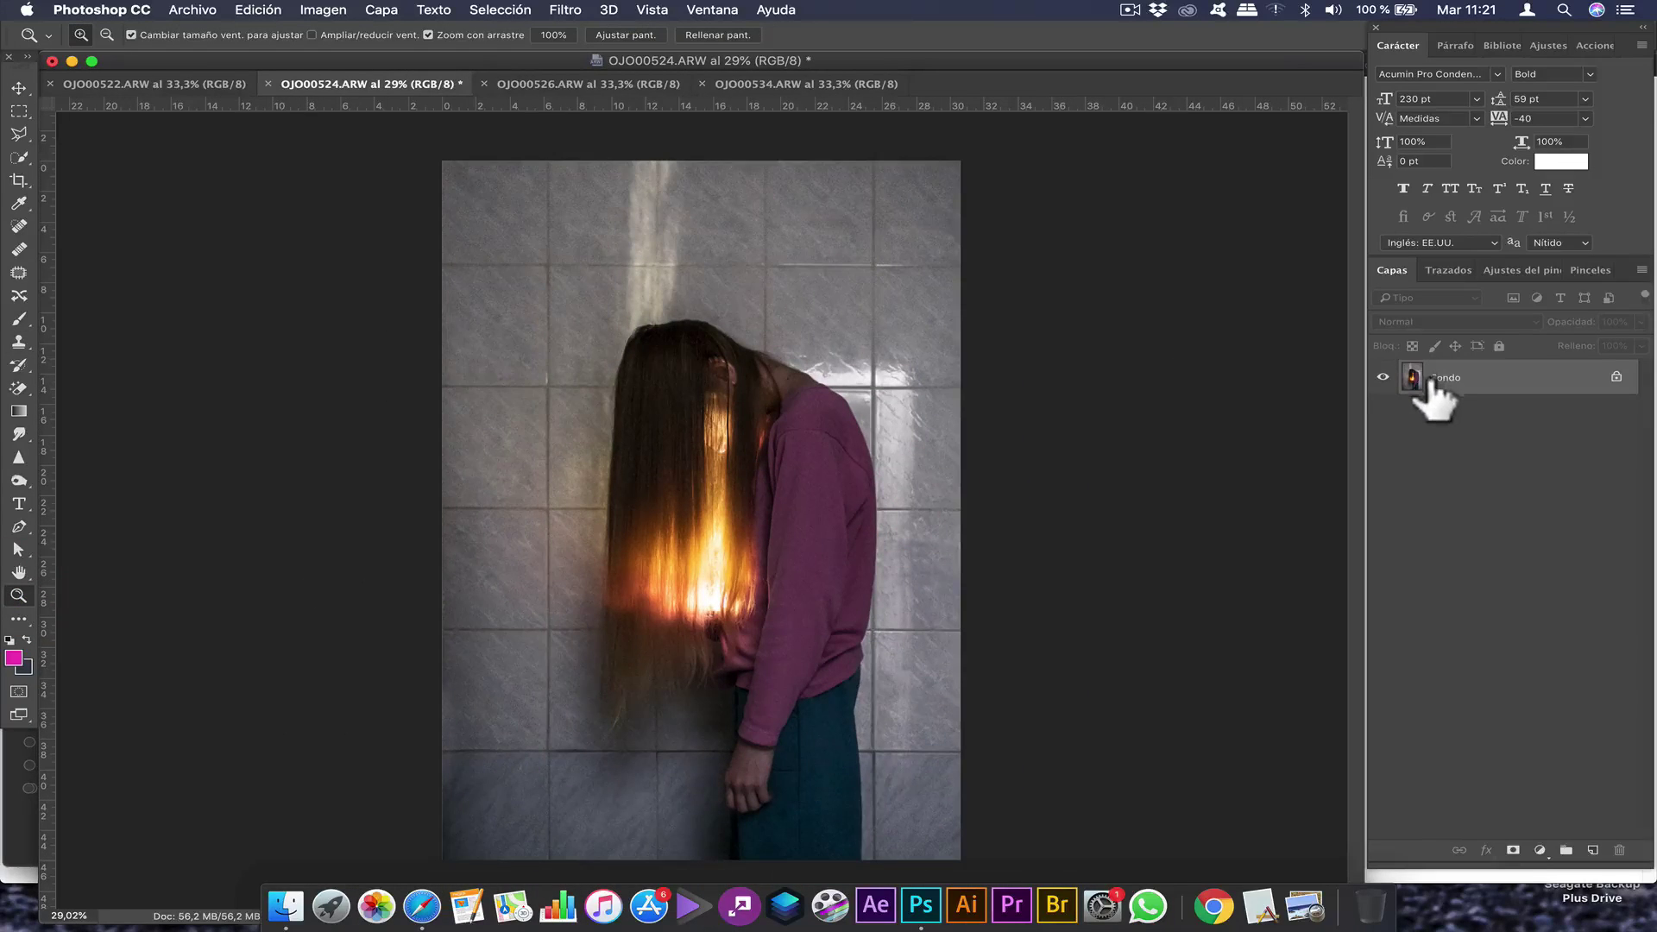
key("super+j")
key("l")
mouse_move(863, 600)
left_mouse_down()
mouse_move(844, 681)
mouse_move(742, 714)
mouse_move(643, 626)
mouse_move(649, 347)
mouse_move(815, 421)
mouse_move(856, 644)
left_mouse_up()
left_click(396, 36)
left_click_drag(1541, 492, 1578, 493)
left_click(1603, 849)
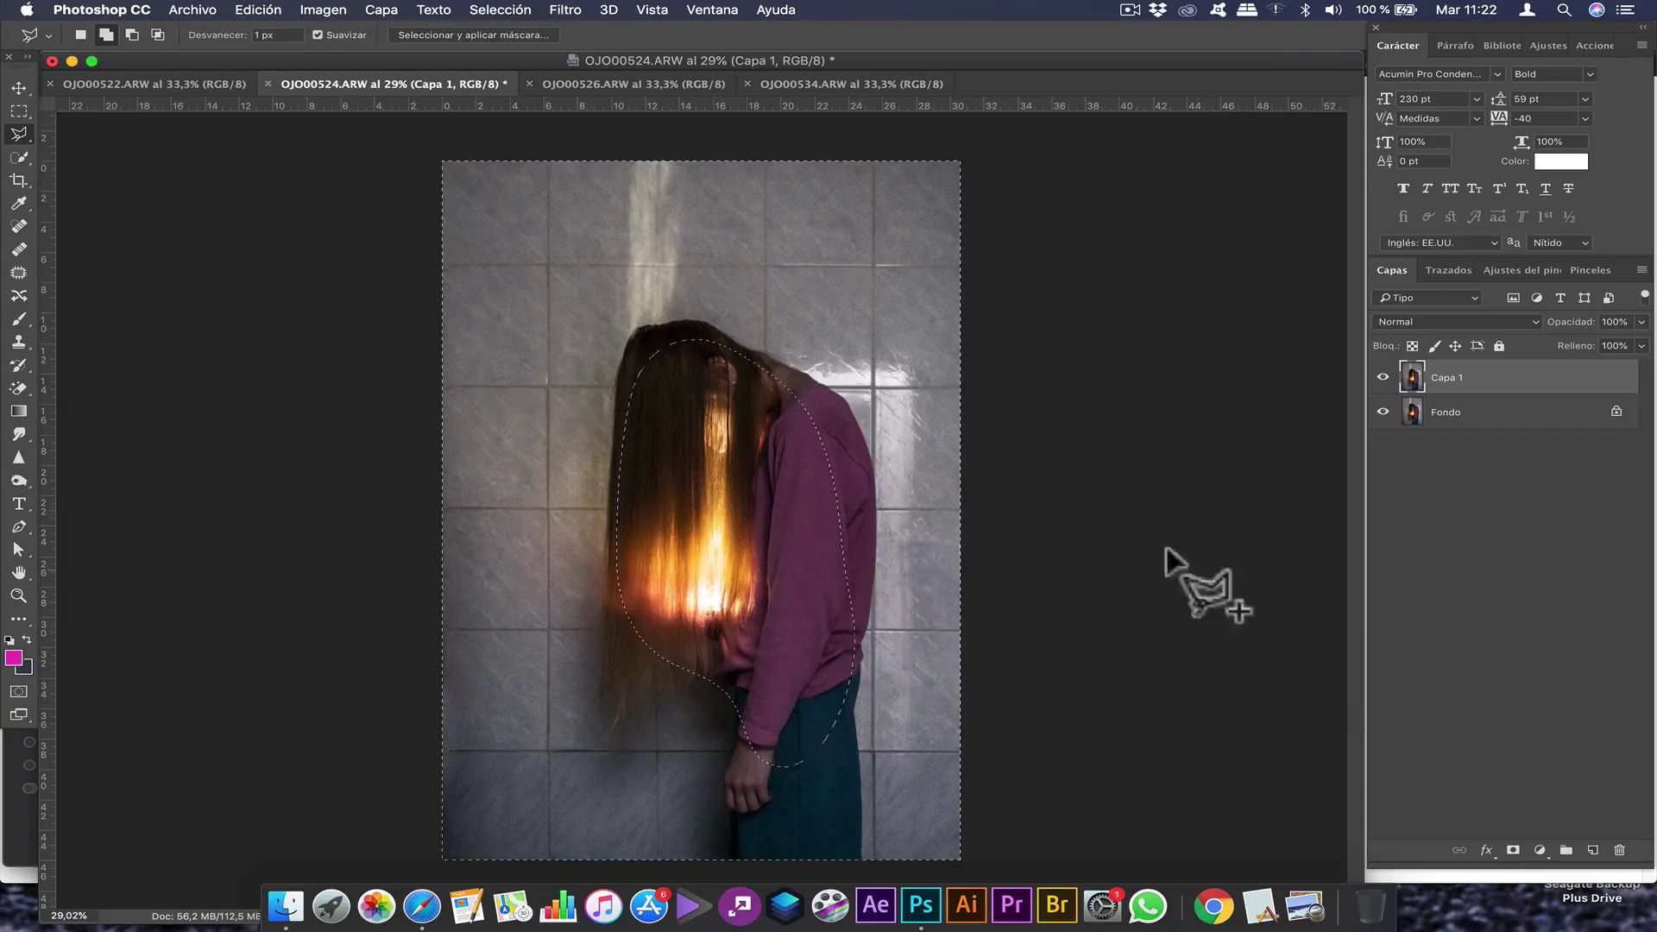
Darken the selected surroundings with an Exposure adjustment of -3,23 and deselect
left_click(323, 9)
mouse_move(415, 58)
left_click(595, 109)
left_click_drag(1100, 158, 1083, 160)
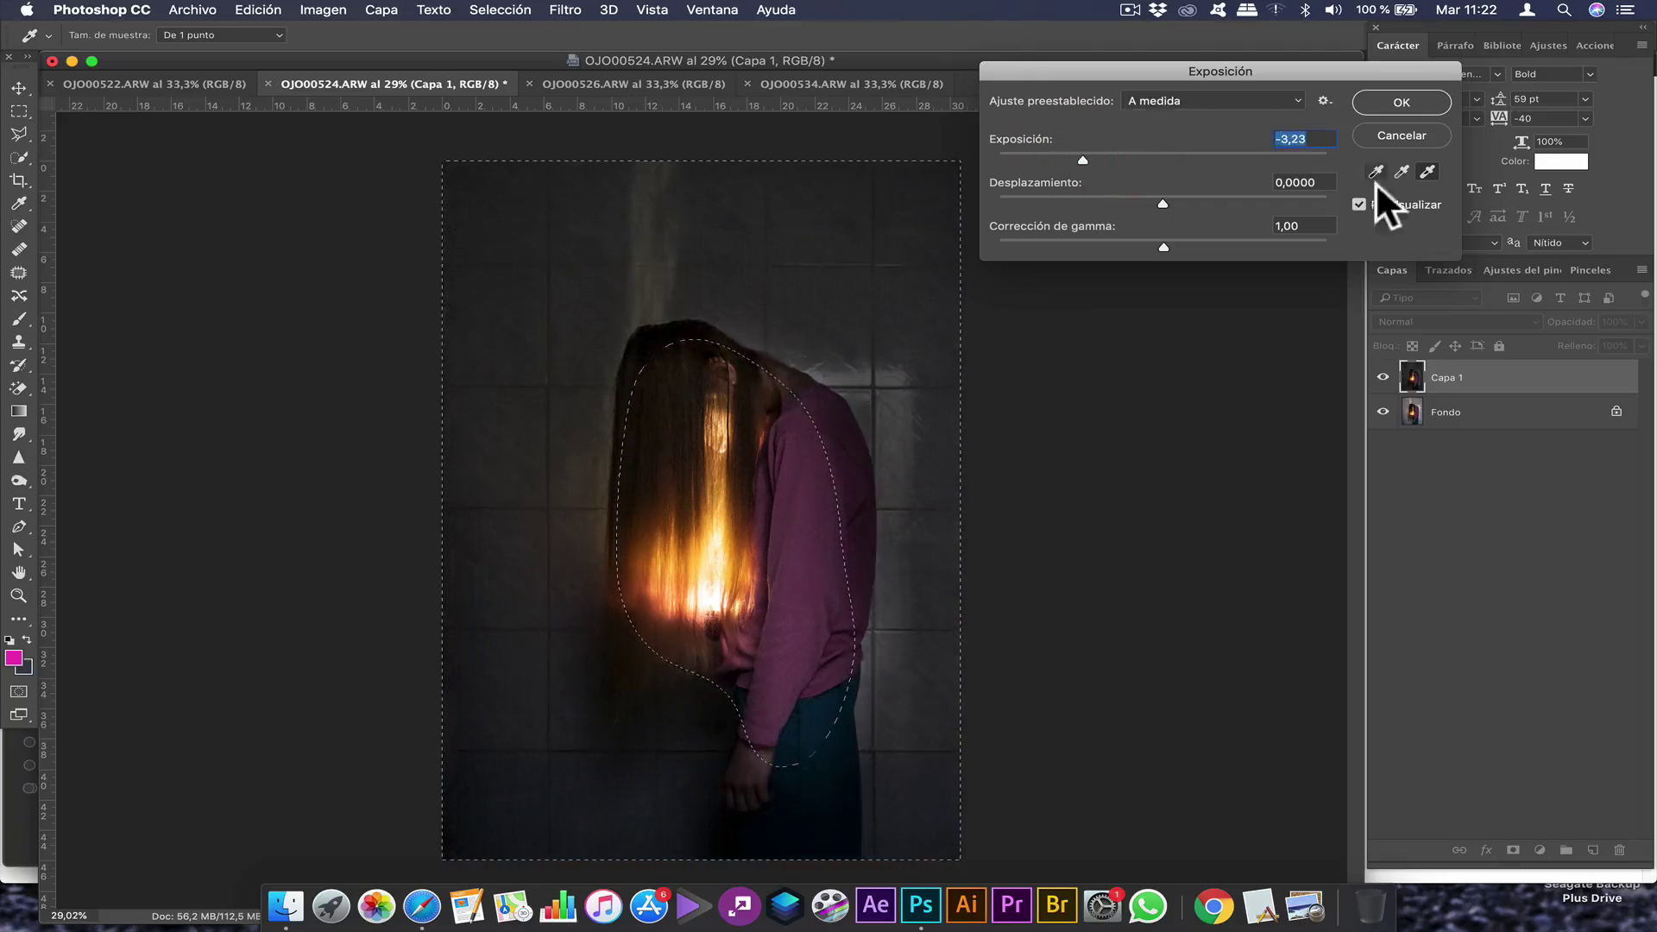
left_click(1403, 99)
left_click(19, 110)
left_click(274, 214)
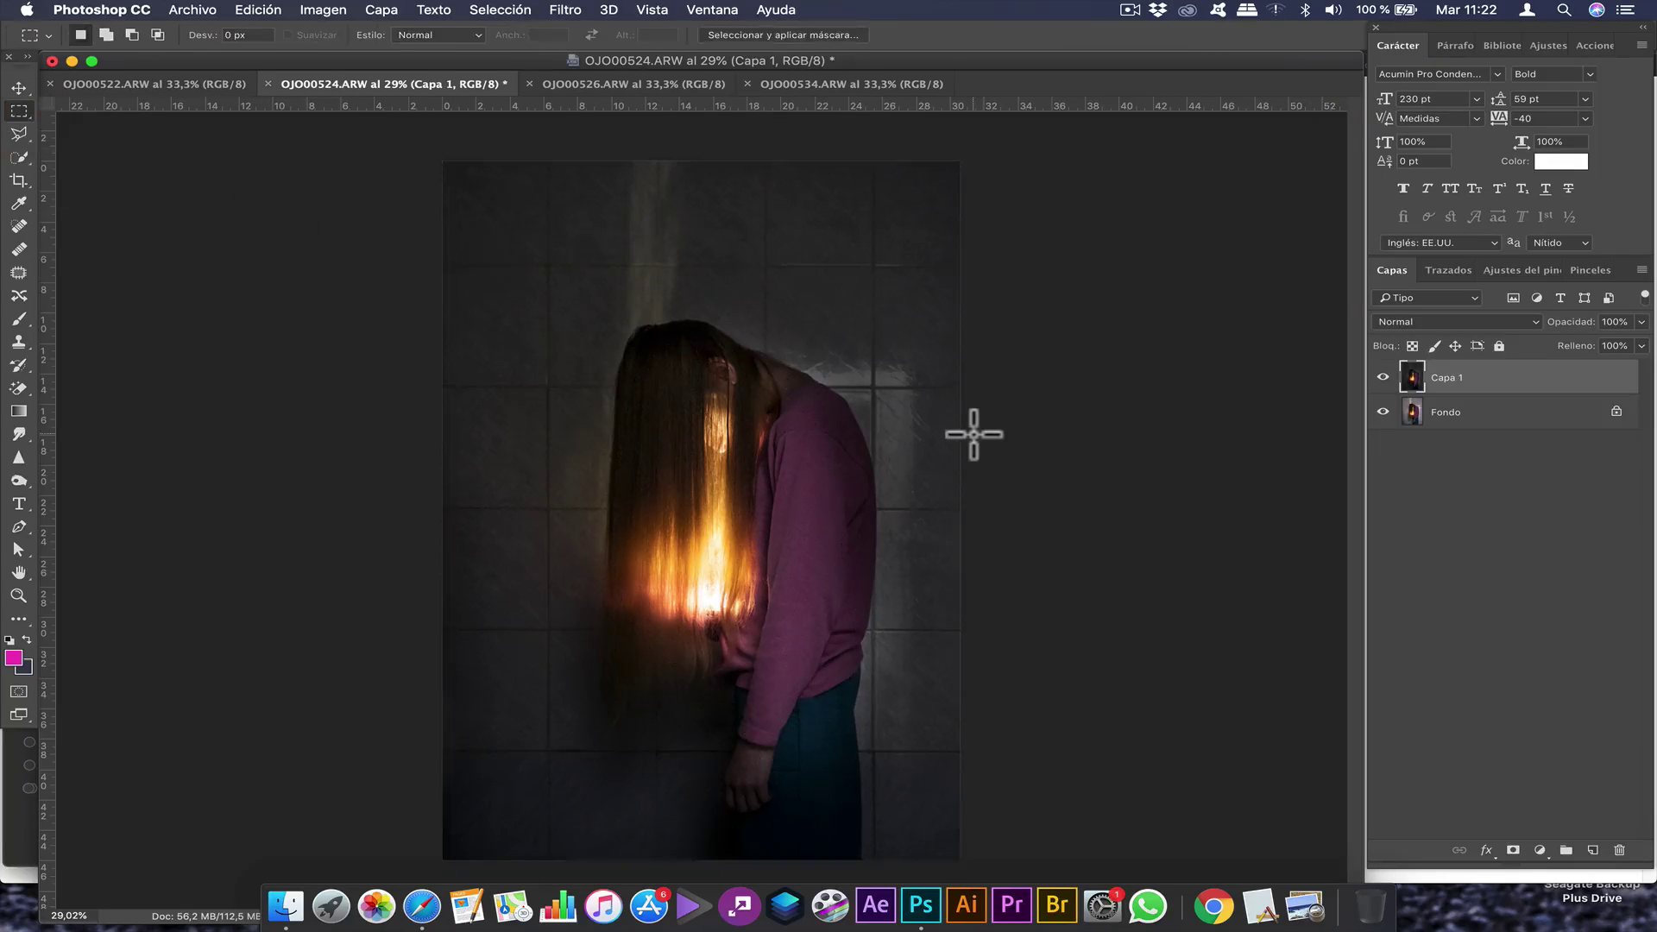
Duplicate both layers and merge the copies into a single layer above the originals
left_click(17, 595)
left_click_drag(881, 526, 865, 529)
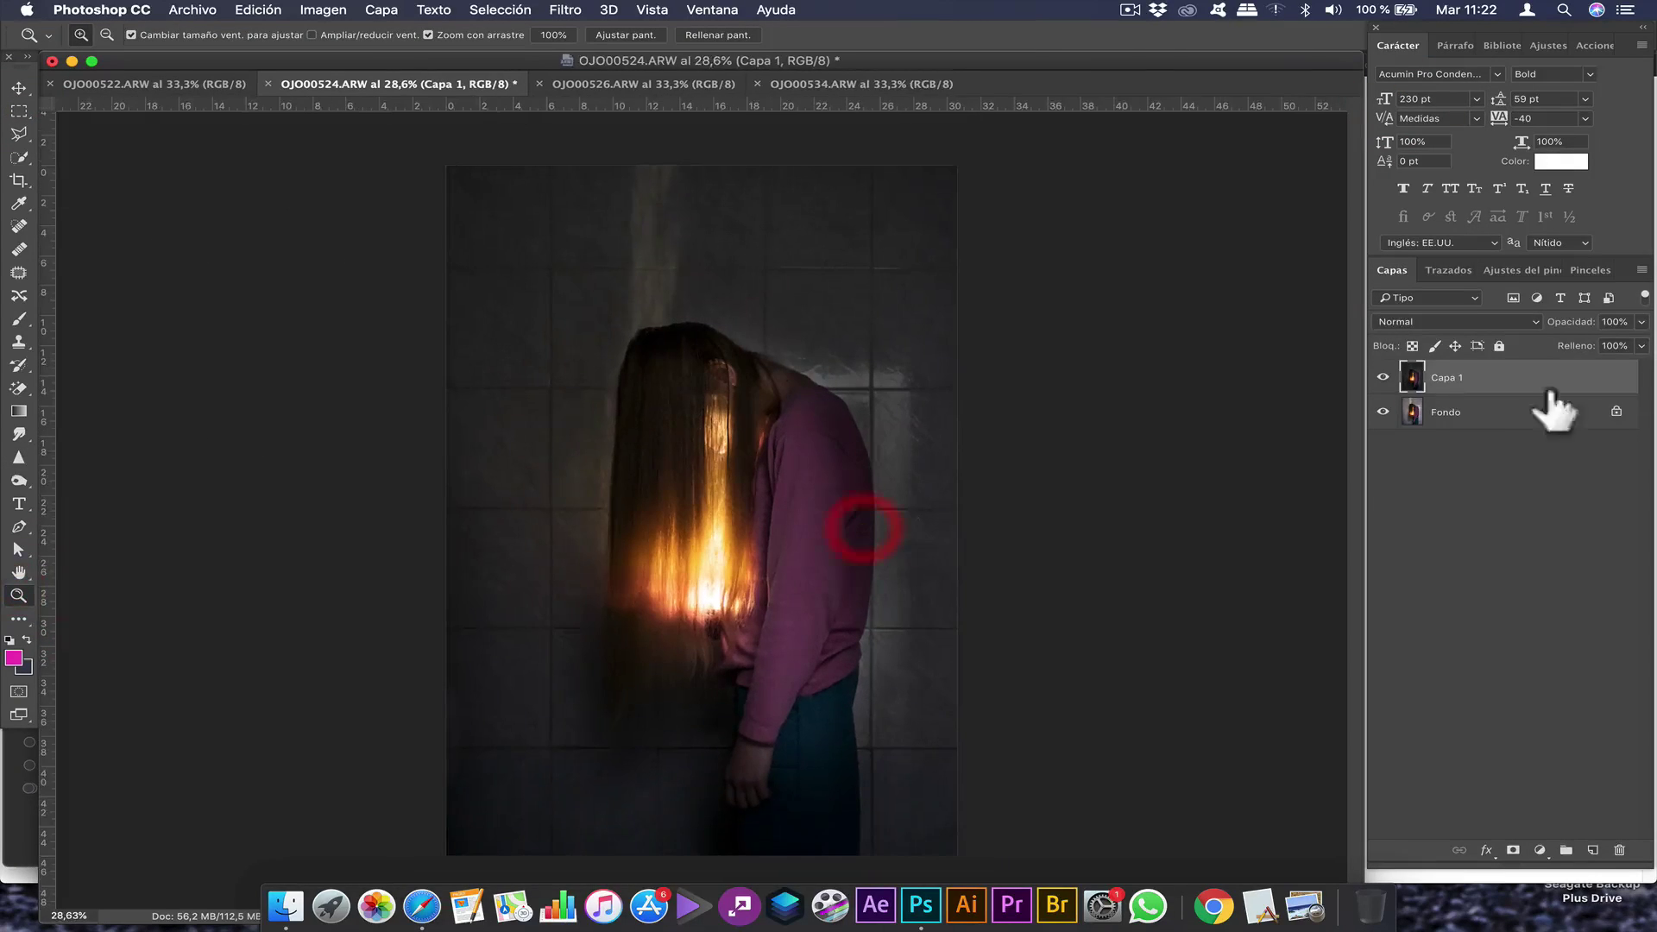
left_click(1544, 407, "shift")
key("super+j")
right_click(1473, 405)
left_click(1305, 632)
Open the Ultimate Retouch extension and start HDR Kit from its Local Tools on the merged copy
left_click(565, 10)
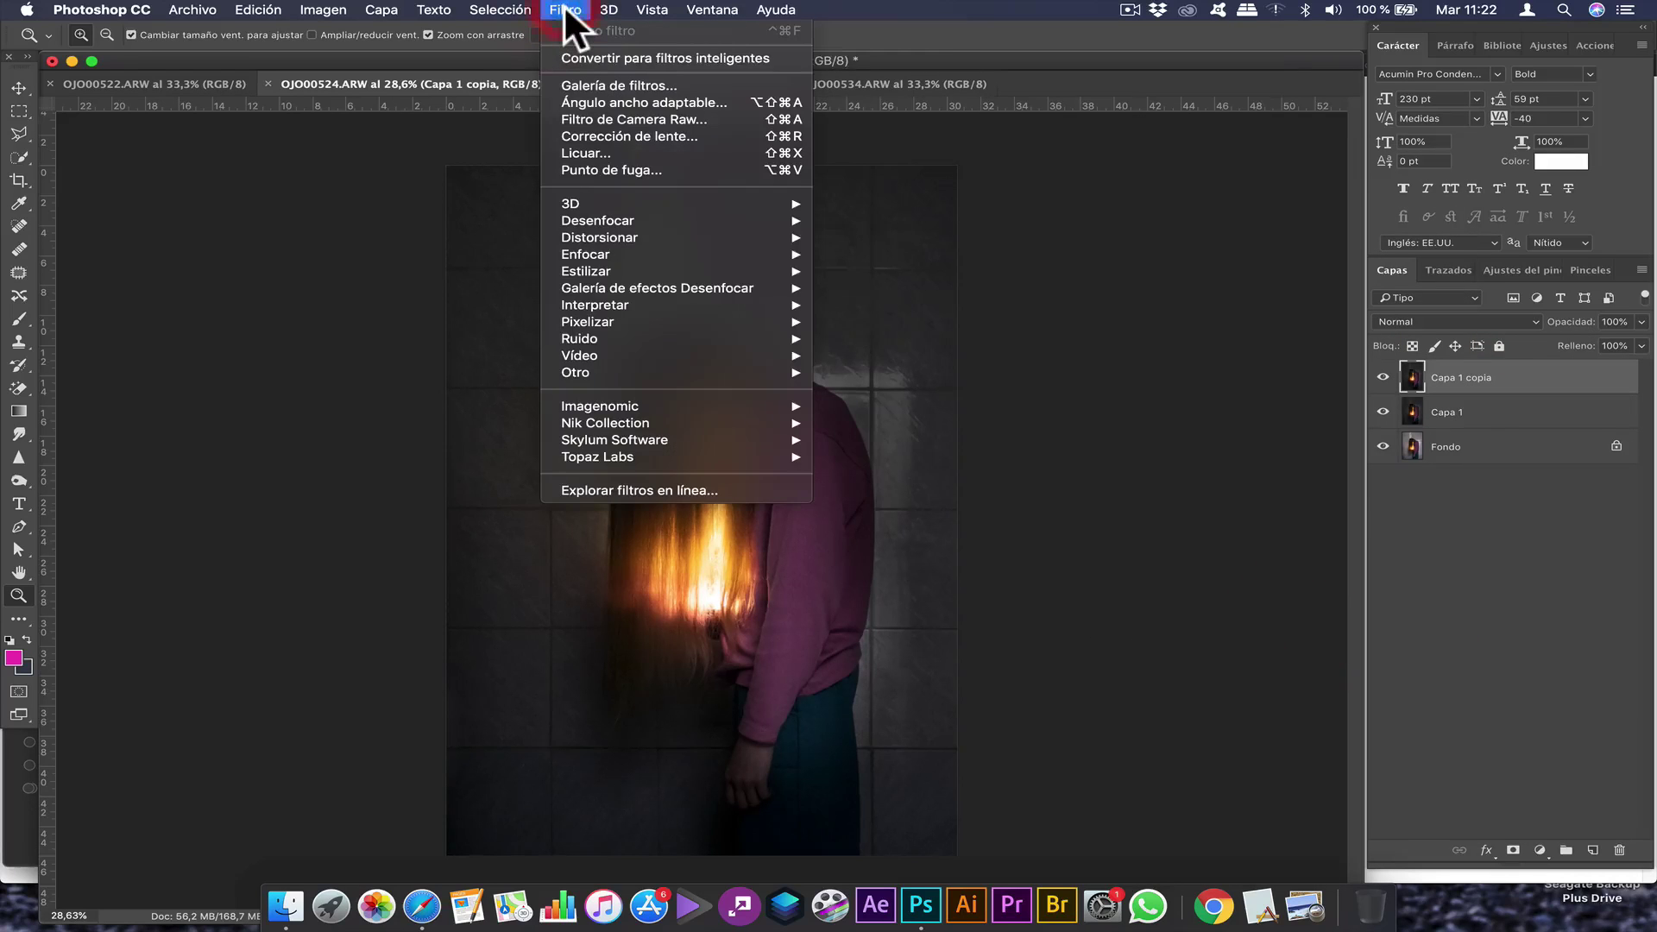
mouse_move(651, 9)
mouse_move(760, 89)
left_click(1036, 110)
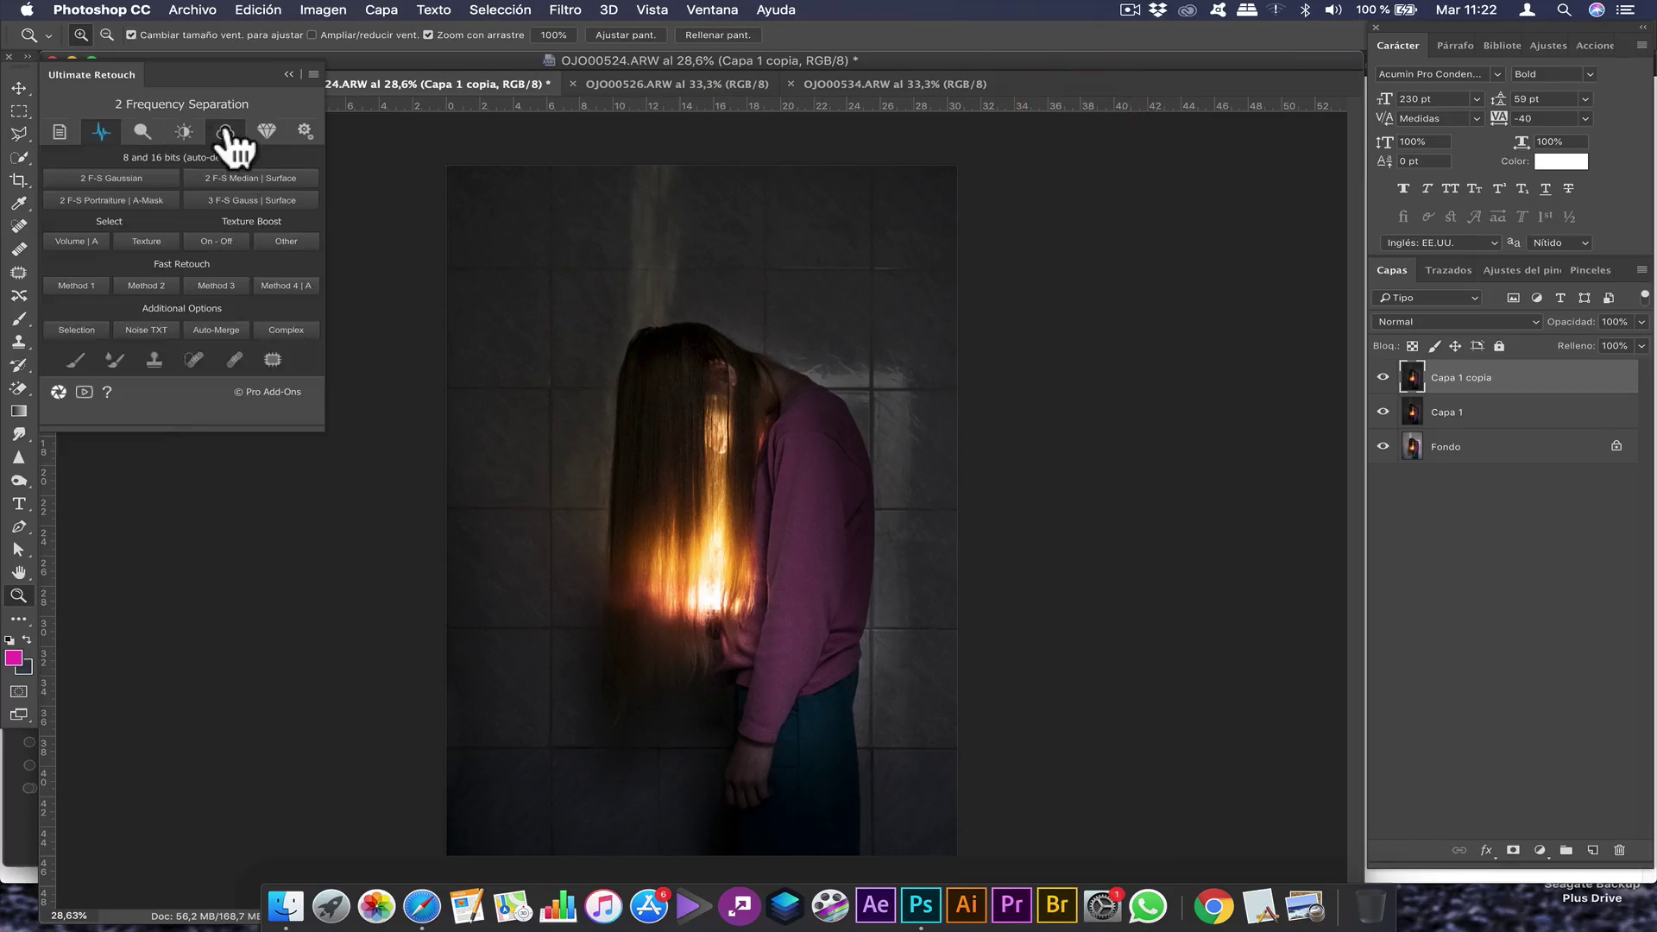
left_click(263, 129)
left_click(183, 131)
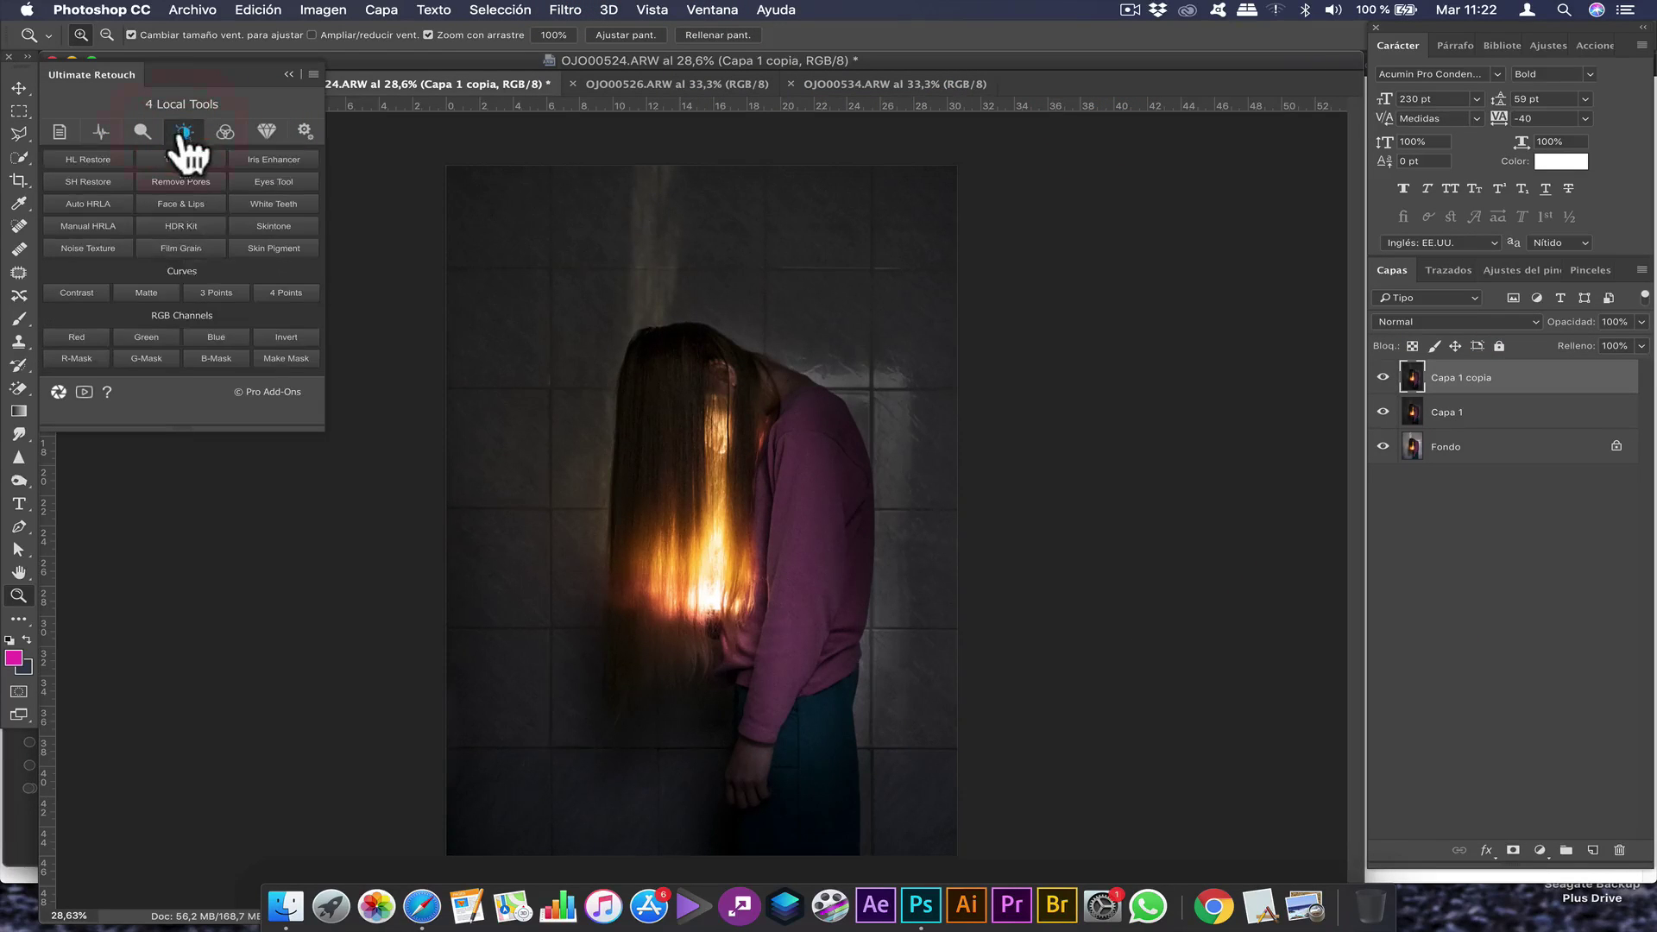
left_click(181, 226)
left_click(841, 317)
Set HDR Kit midtone contrast to 75, shadows to A 20, T 32, R 16, and highlights to A 36, T 53, R 35
left_click_drag(849, 283, 1103, 280)
left_click_drag(1100, 390, 1120, 393)
left_click(1039, 444)
left_click(1053, 468)
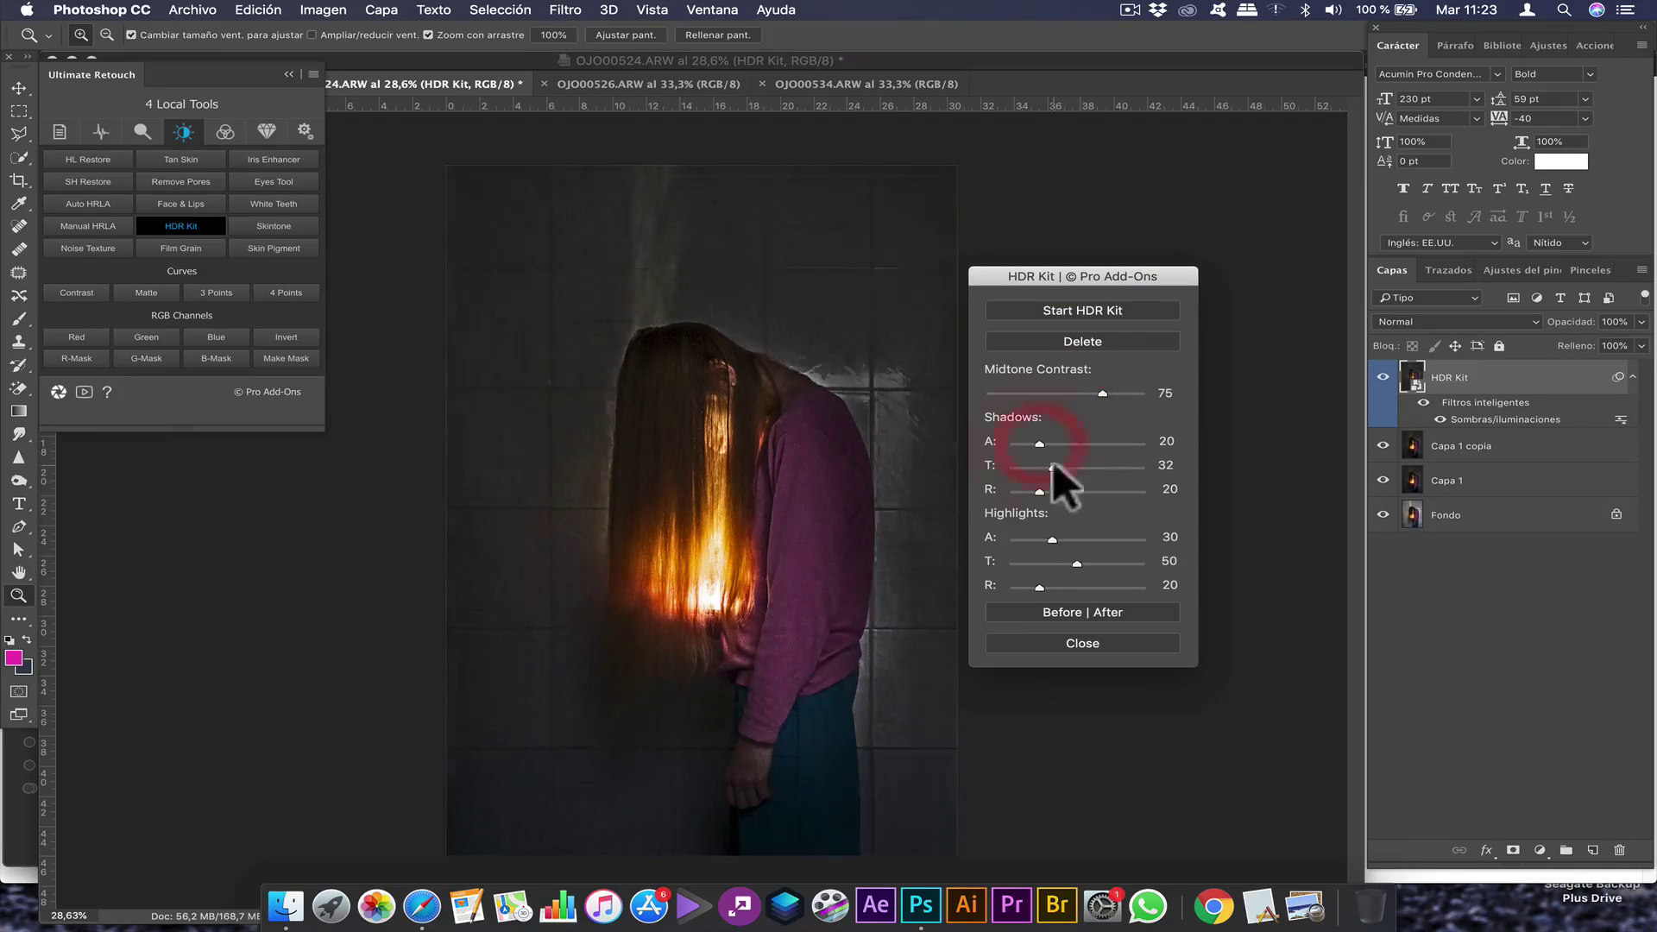
left_click(1033, 491)
left_click(1045, 539)
left_click(1061, 564)
left_click(1060, 540)
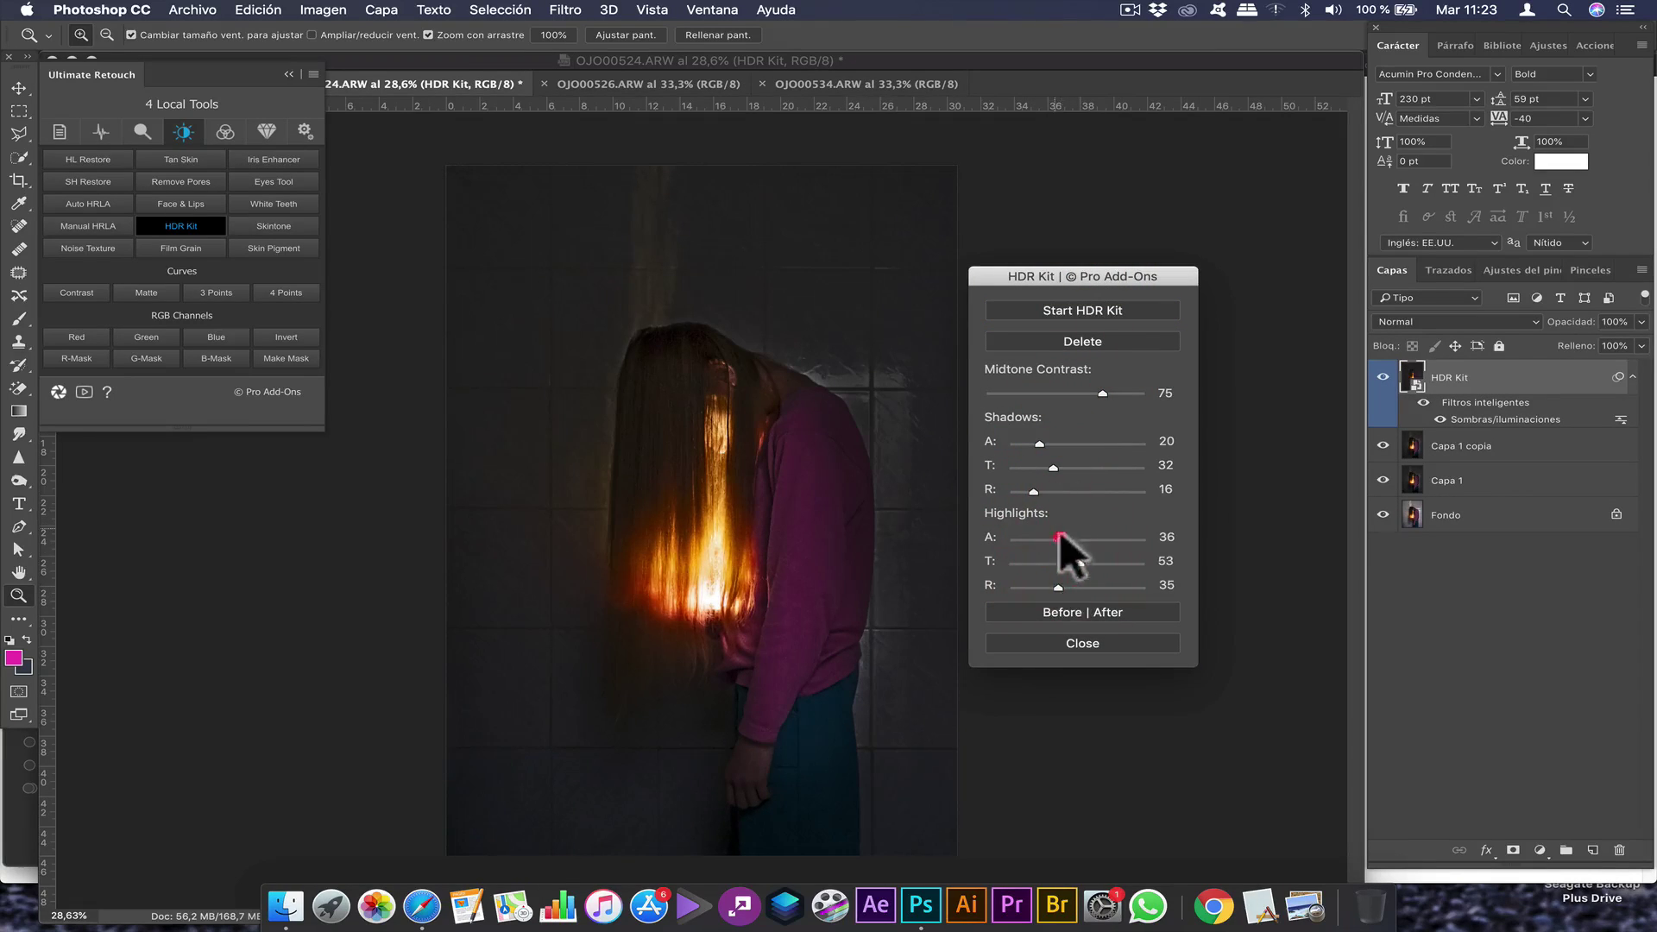
Set the HDR Kit shadows to A 29, T 43 and R 28, and check the before/after comparison before closing the kit
left_click(1050, 491)
left_click(1068, 468)
left_click(1049, 444)
left_click(1072, 613)
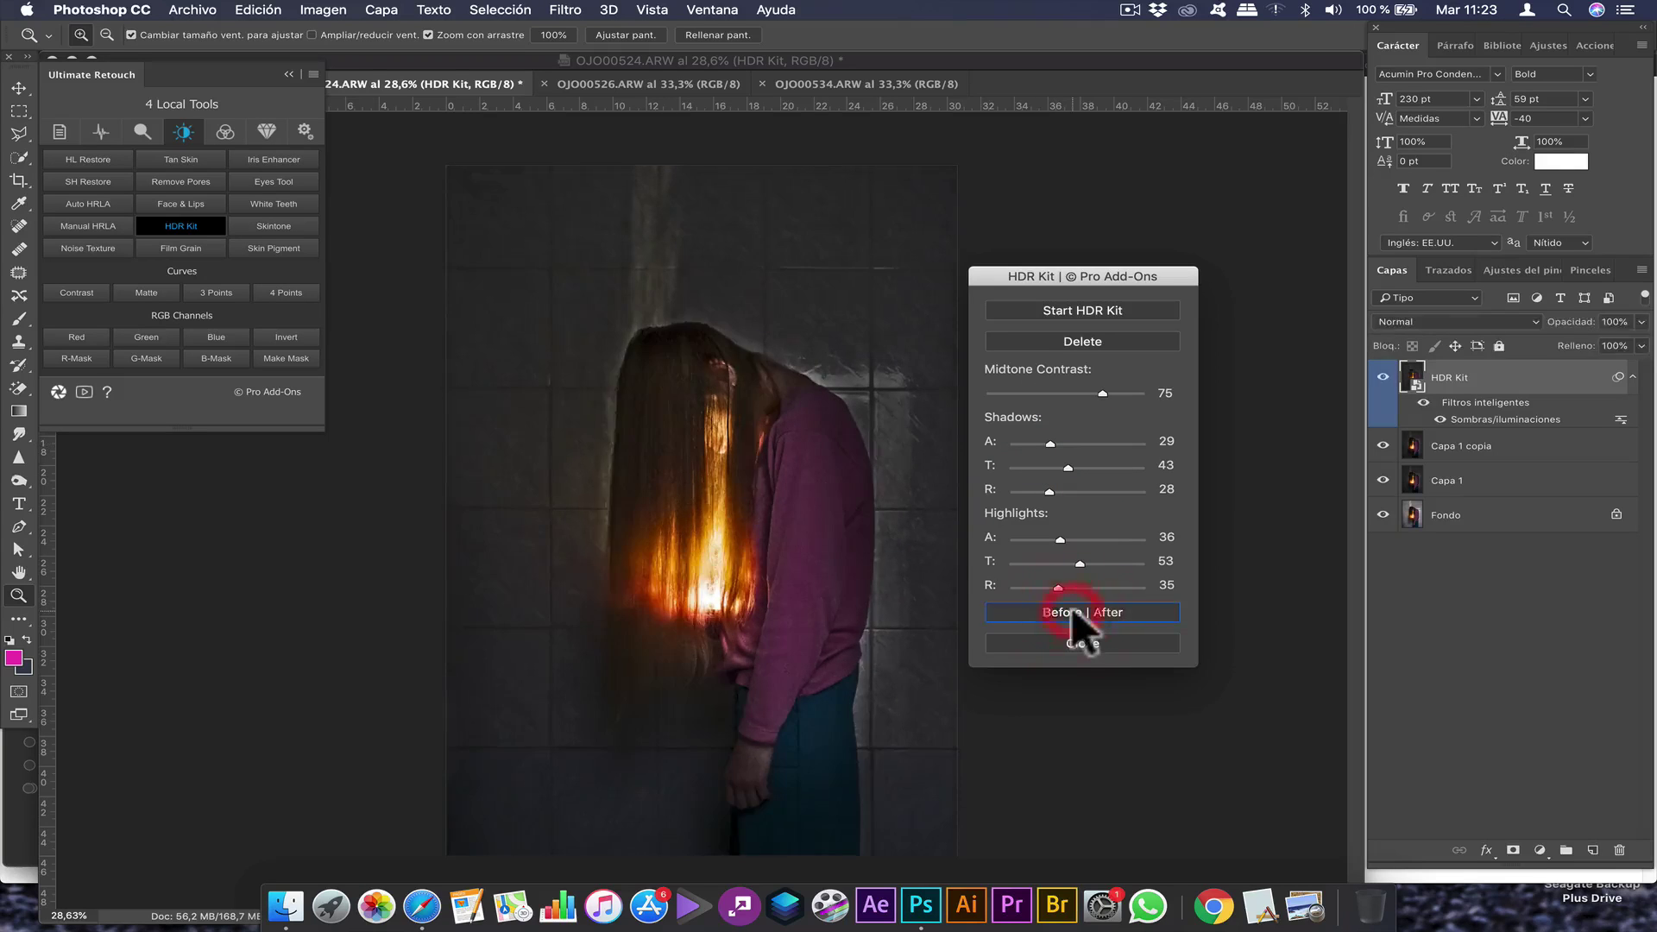
left_click(1072, 615)
left_click(1082, 643)
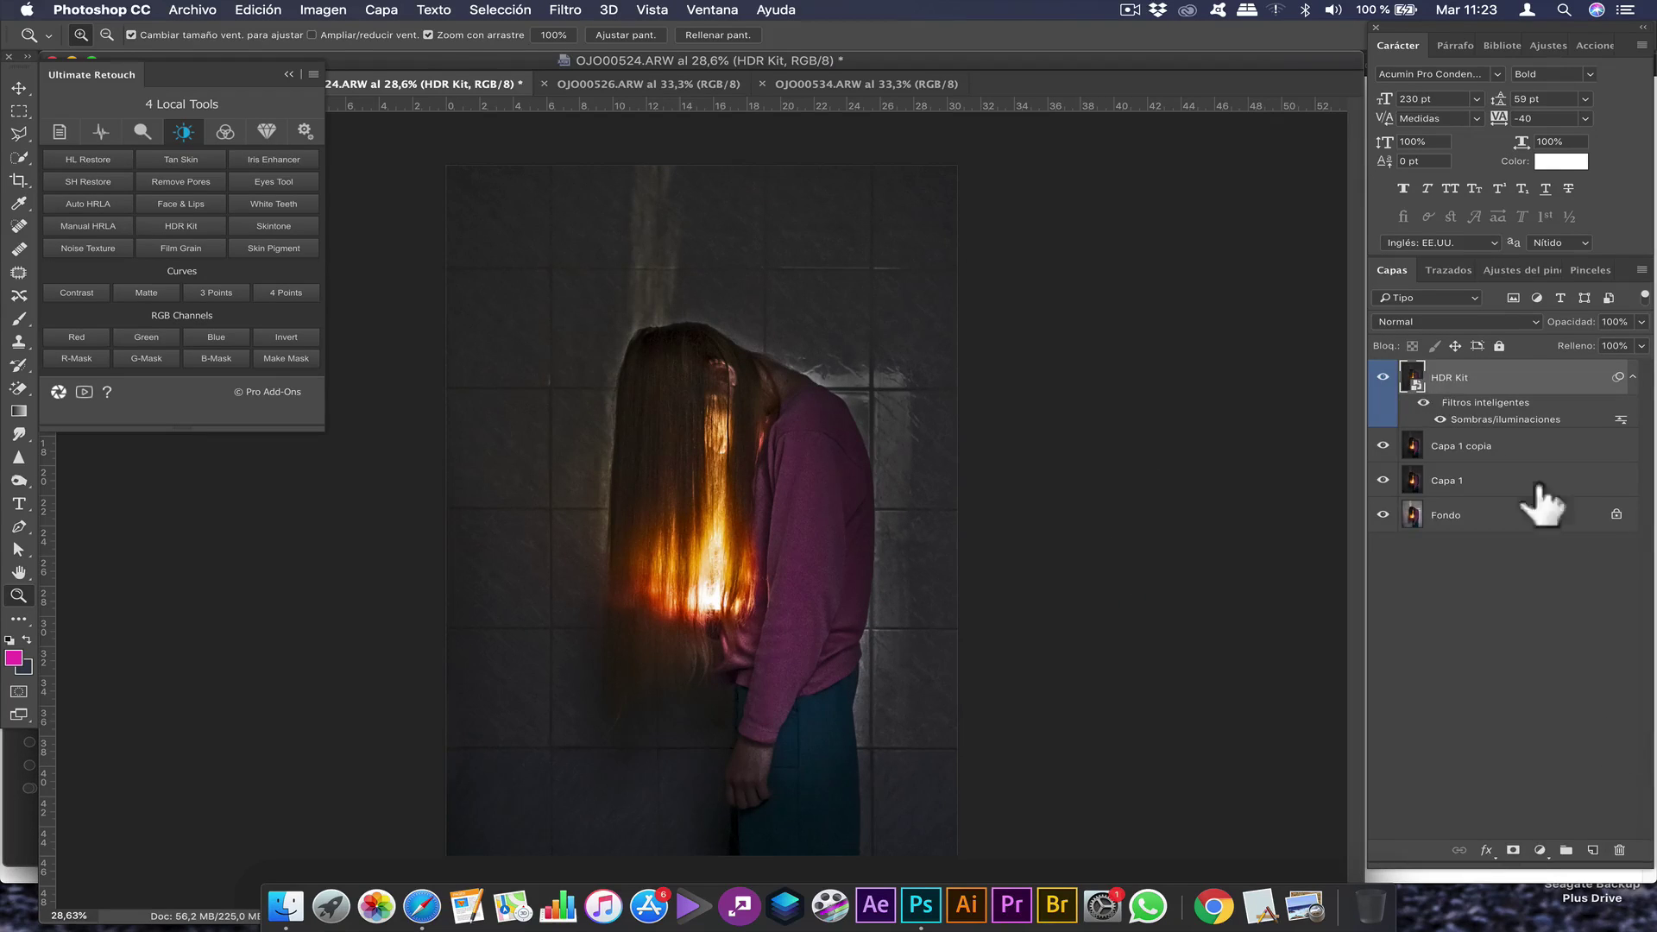
Delete the HDR Kit layer and duplicate the Capa 1 copia layer
left_click_drag(1543, 505, 1619, 850)
key("super+j")
Send the duplicated layer to the Luminar 4 filter and set AI Accent to 48 in Mejora con AI
left_click(566, 9)
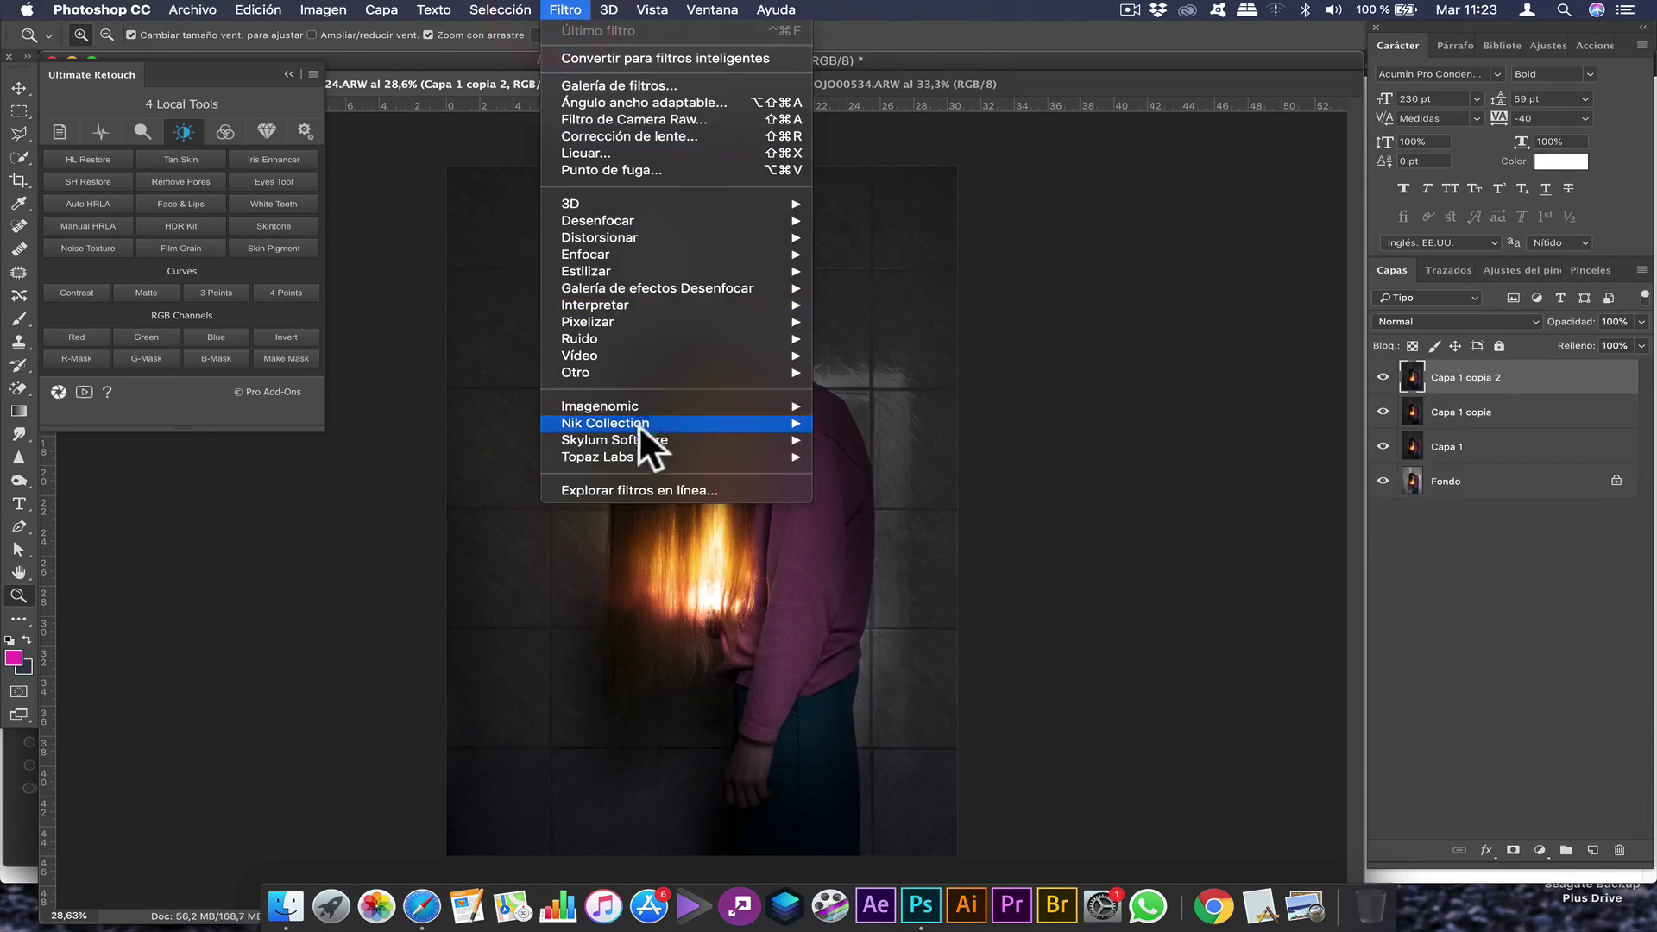
left_click(902, 436)
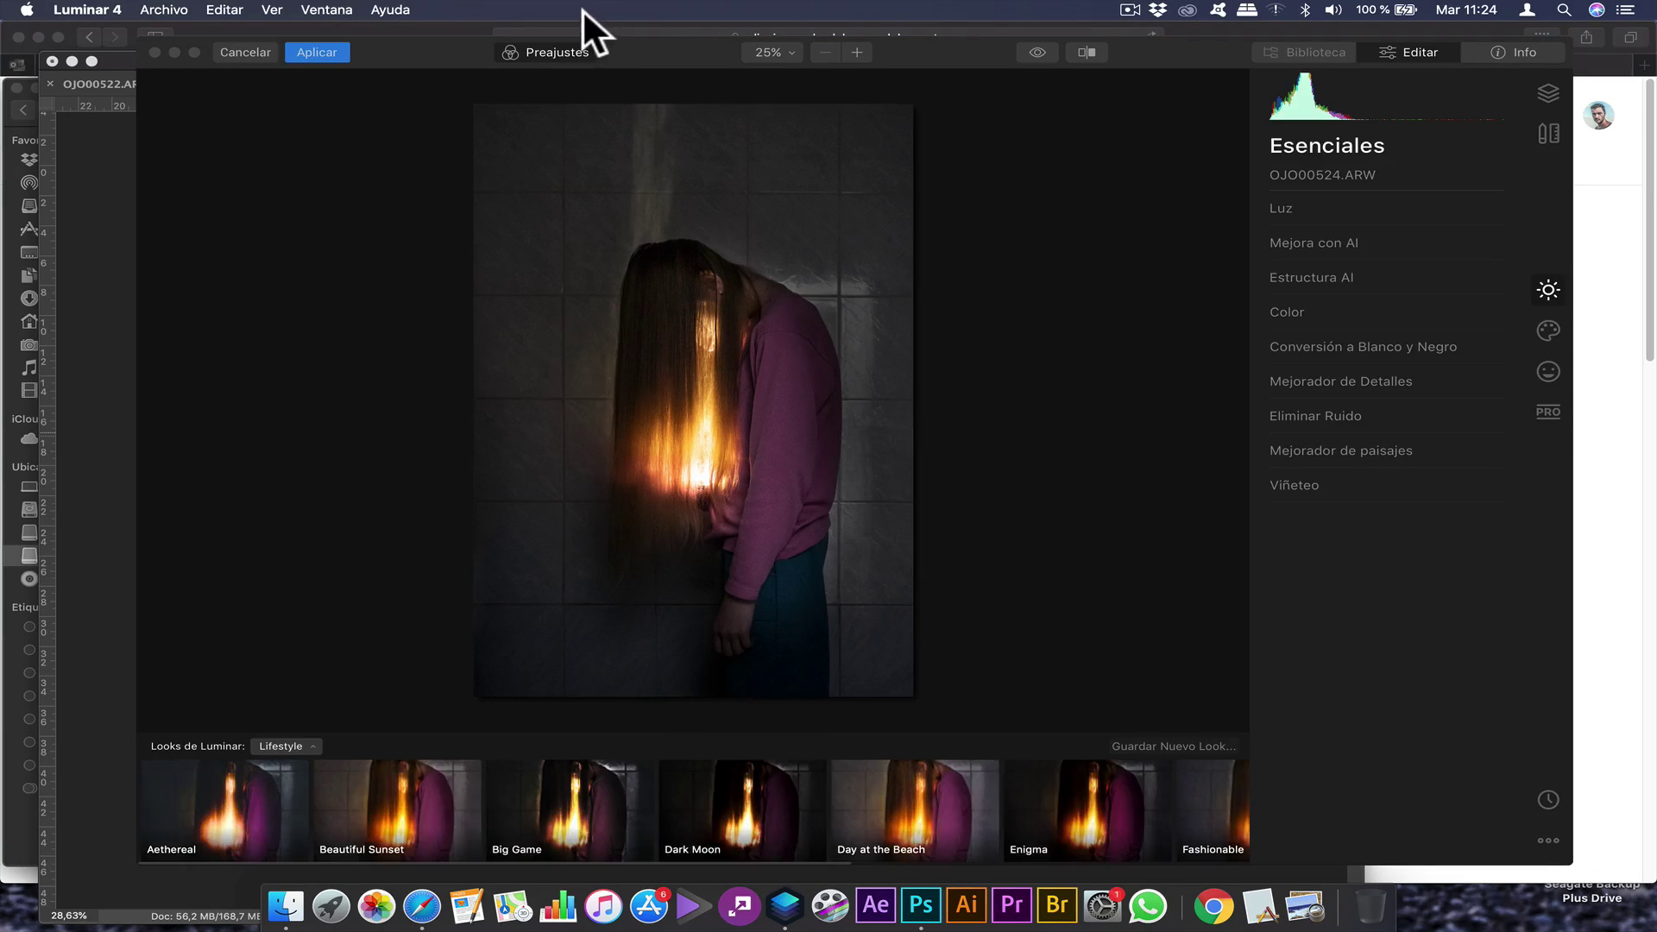
left_click(1361, 239)
left_click(1382, 287)
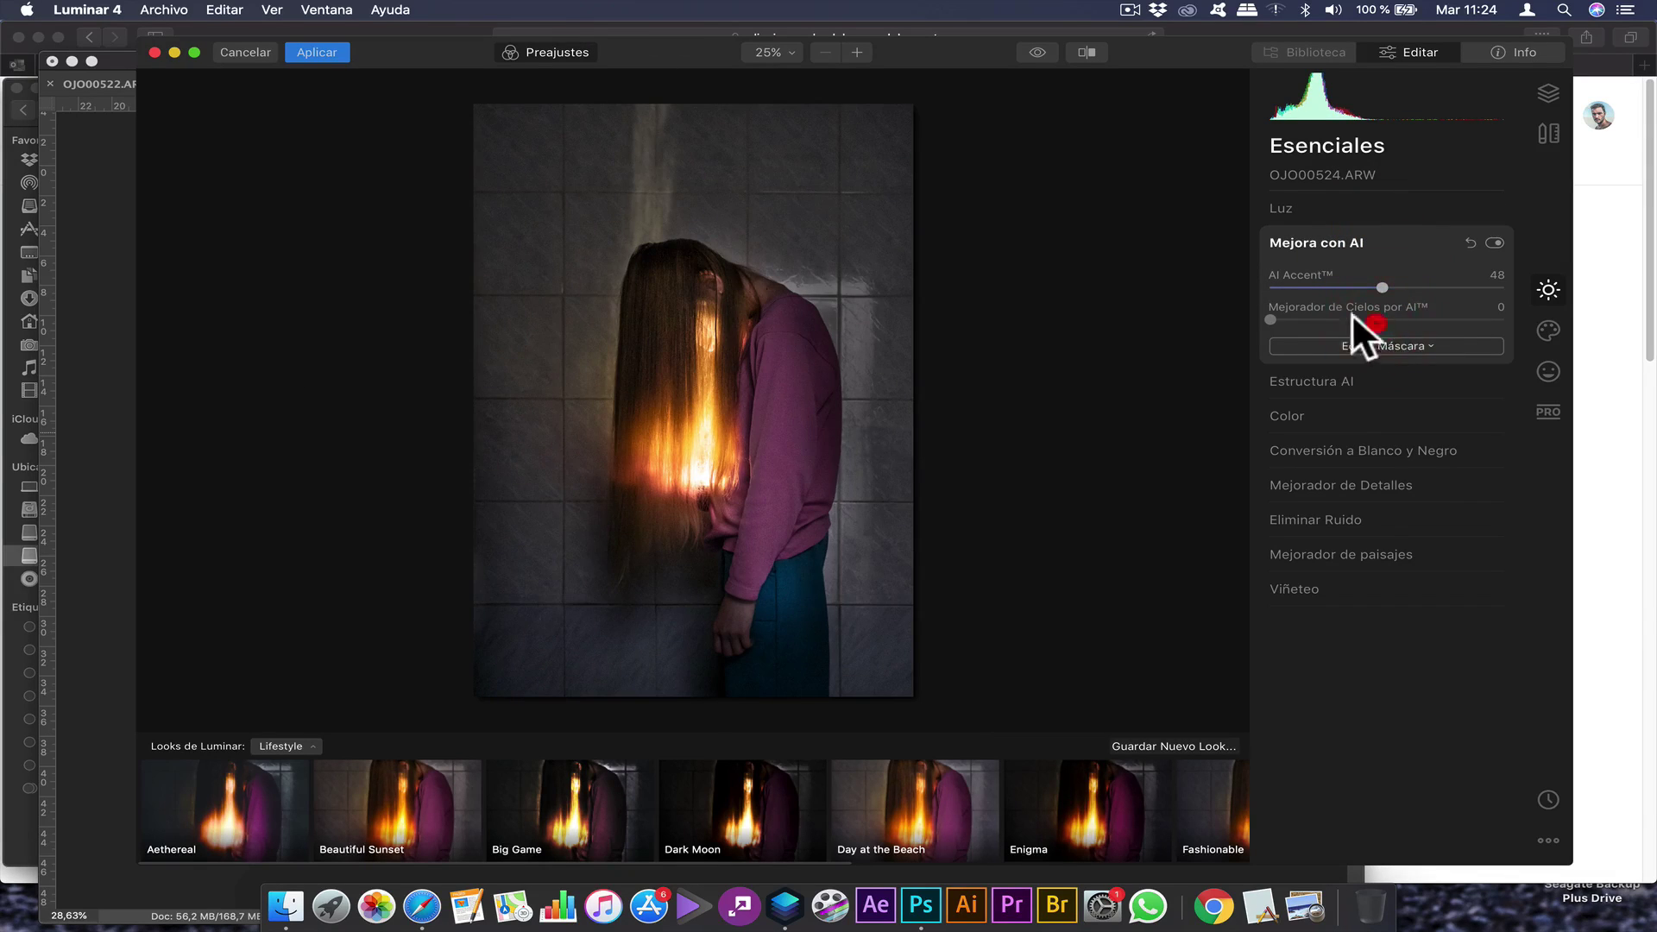
Strengthen Estructura AI with a strongly raised Cantidad and a Potenciador of 61
left_click(1381, 381)
left_click(1384, 353)
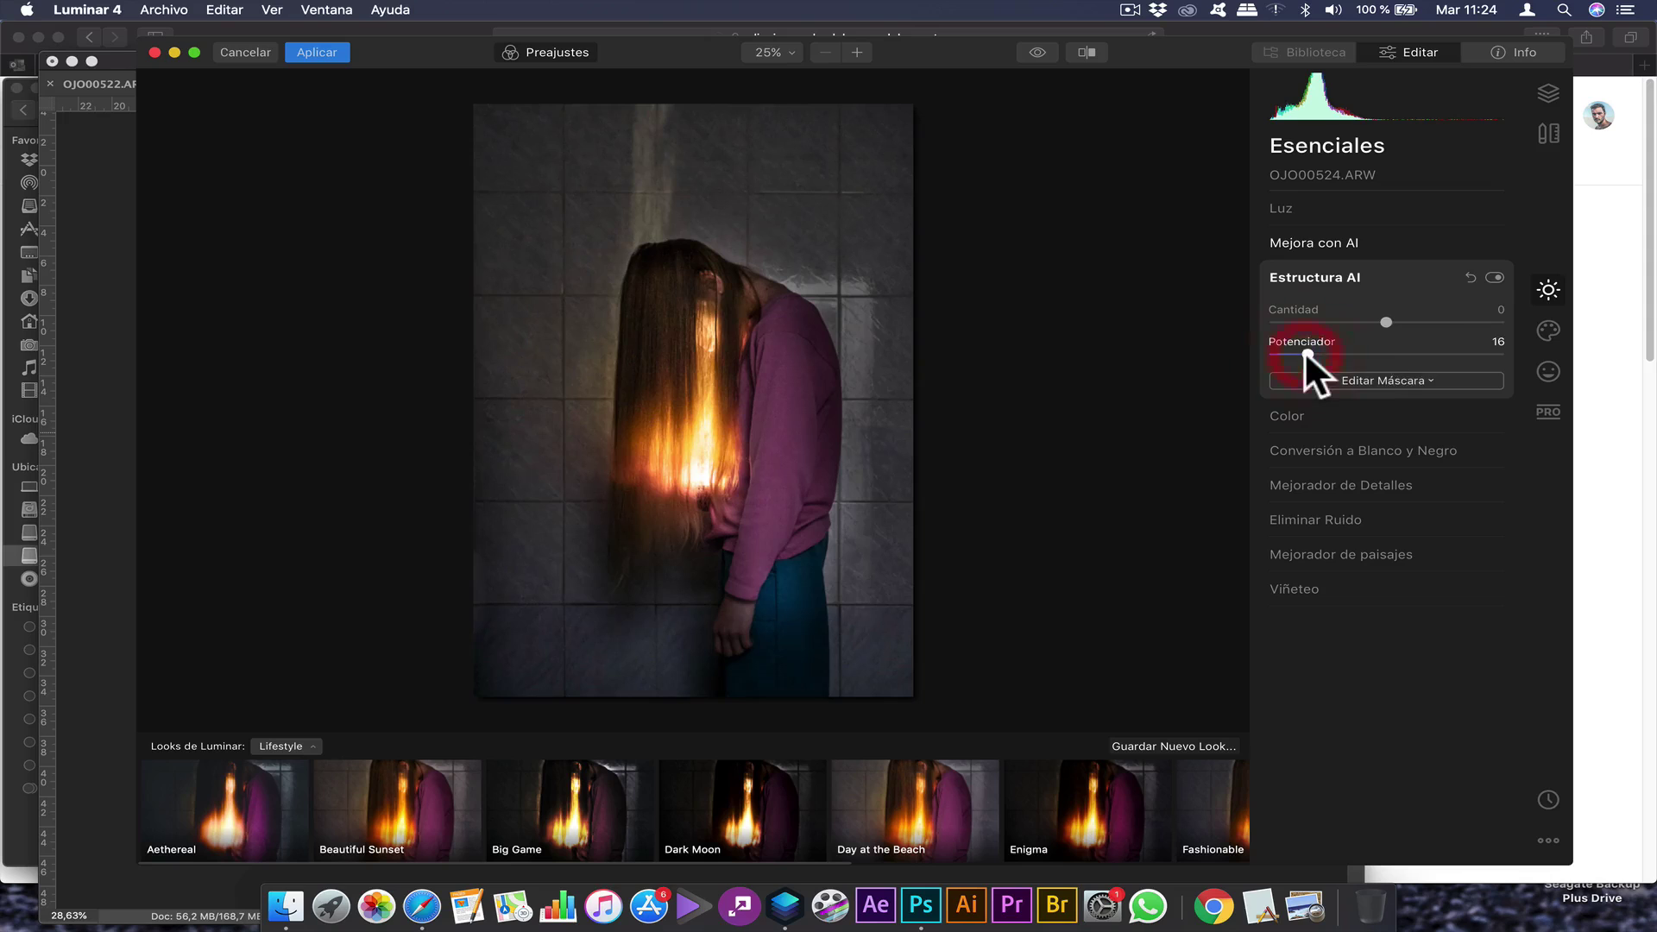
left_click(1456, 318)
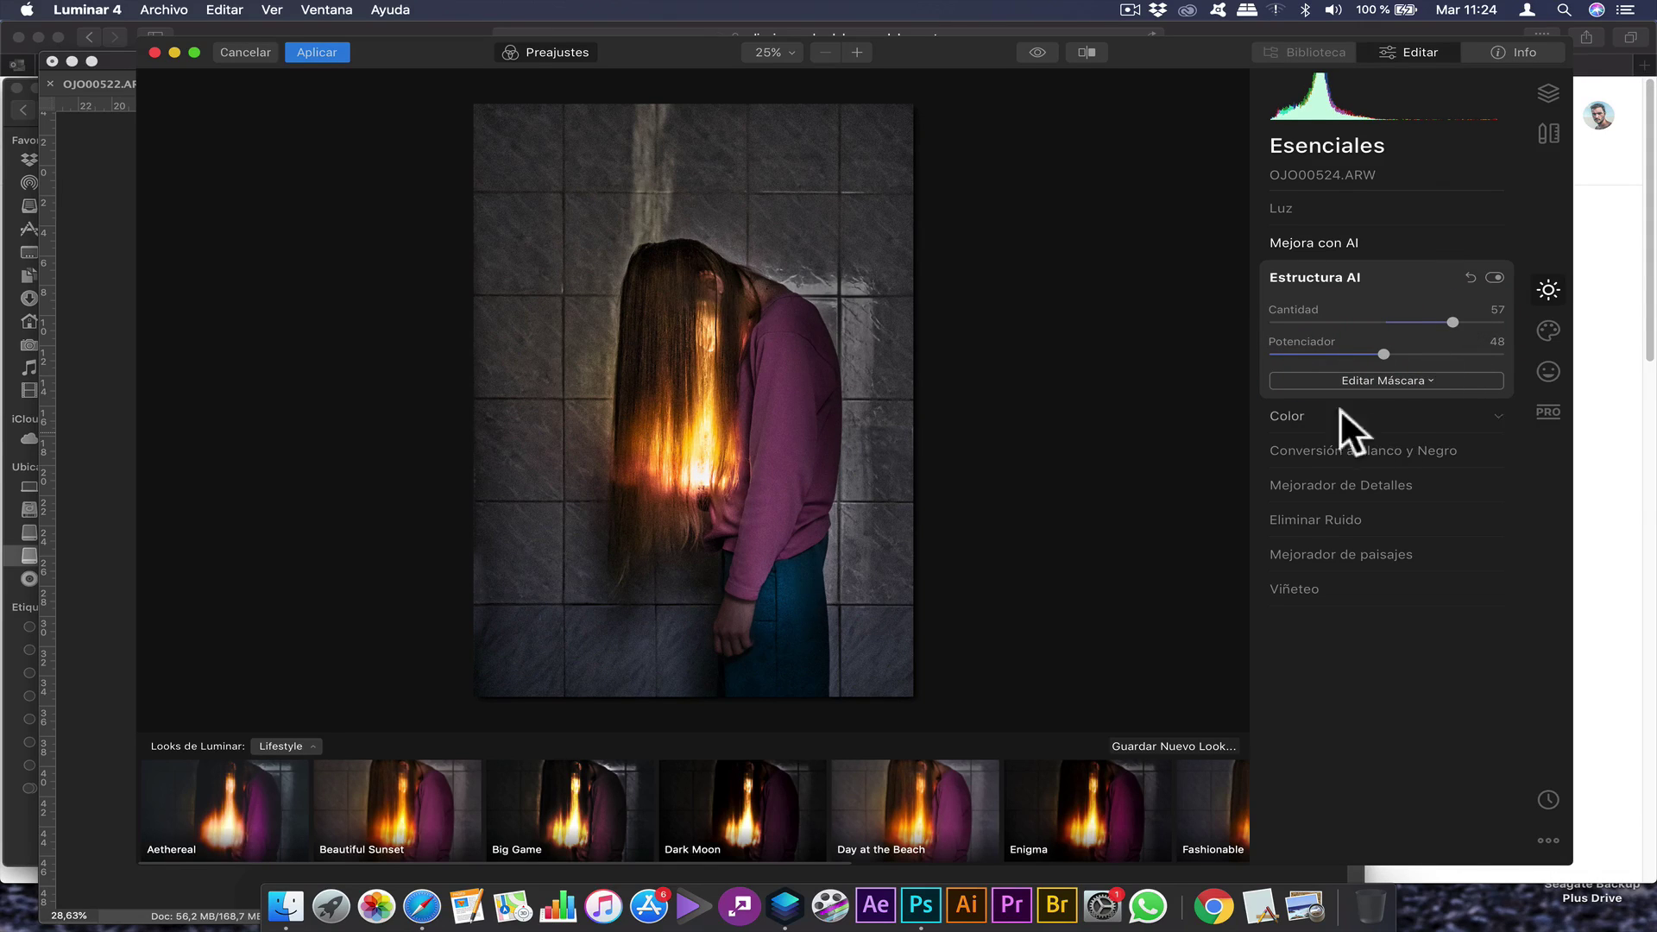
left_click(1469, 354)
left_click(1413, 354)
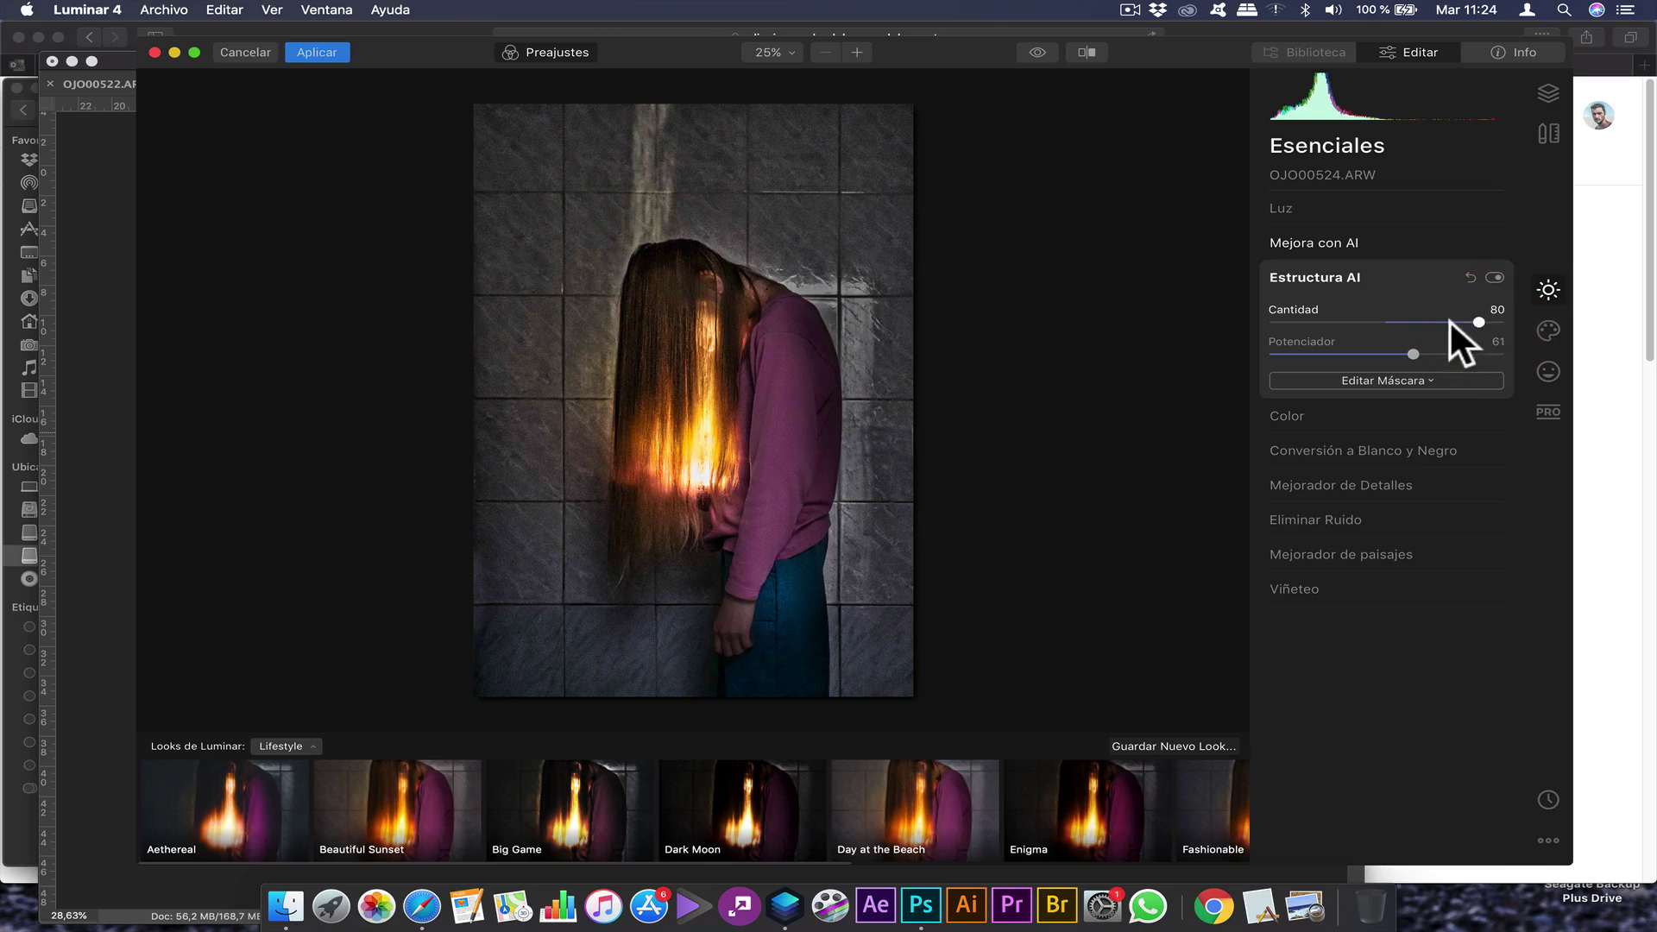
left_click(1466, 322)
left_click(1318, 416)
left_click(1380, 418)
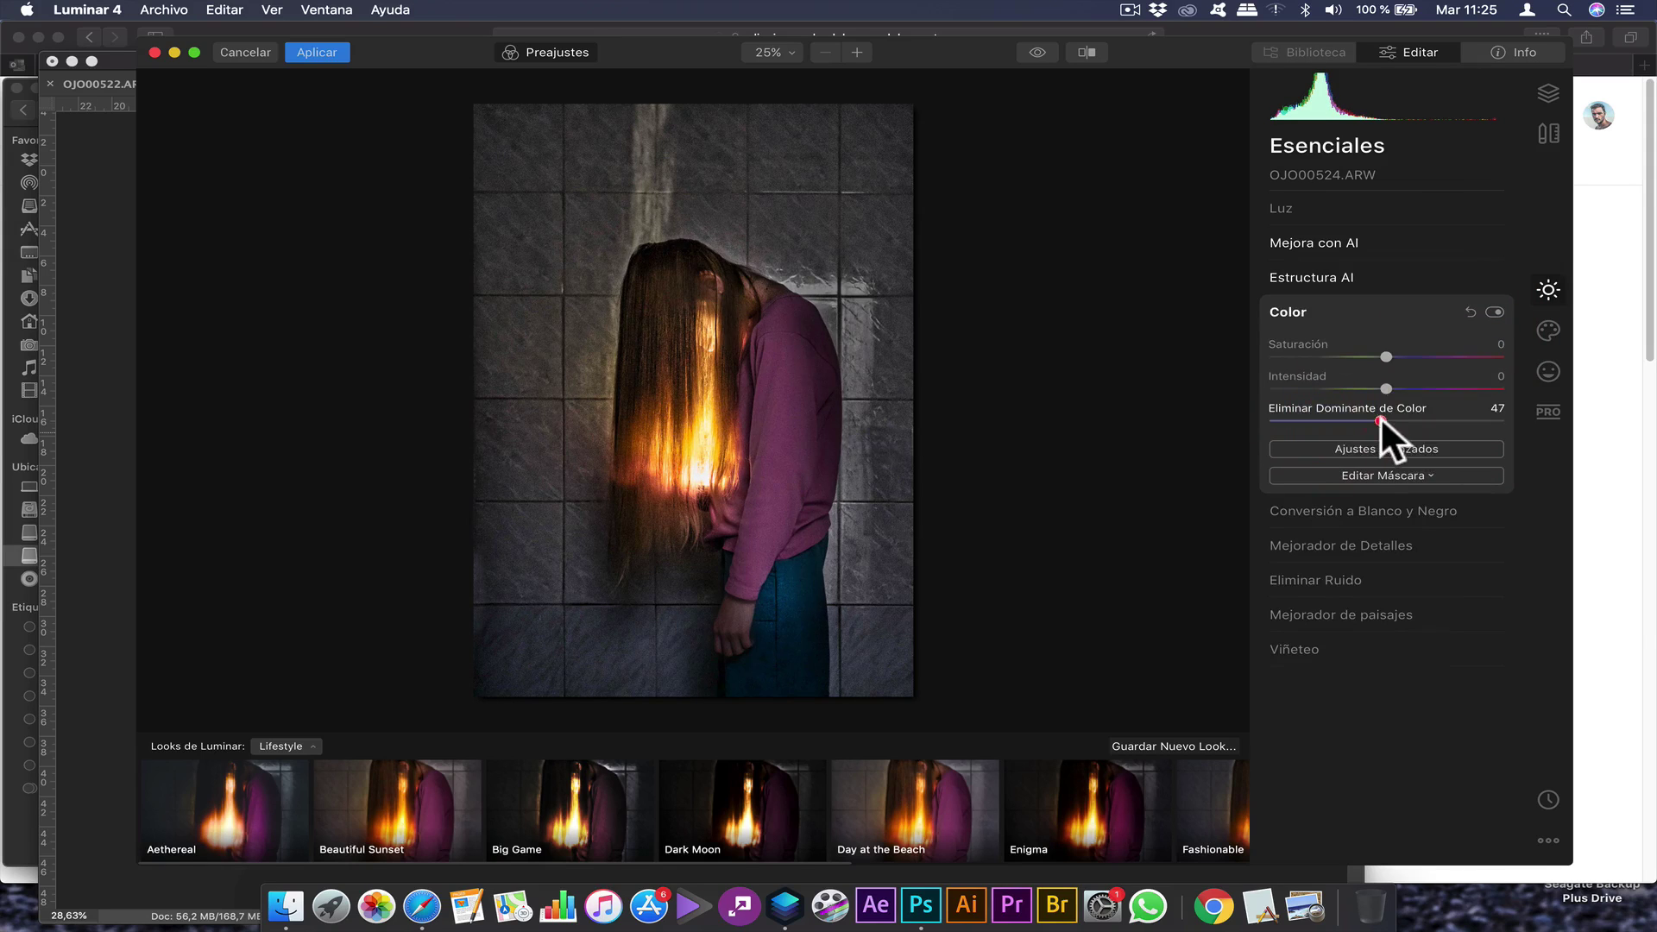
left_click(1269, 420)
Set Mejorador de Detalles to small details 17, medium details 20, large details 19 and sharpness 37
left_click(1371, 542)
left_click(1356, 522)
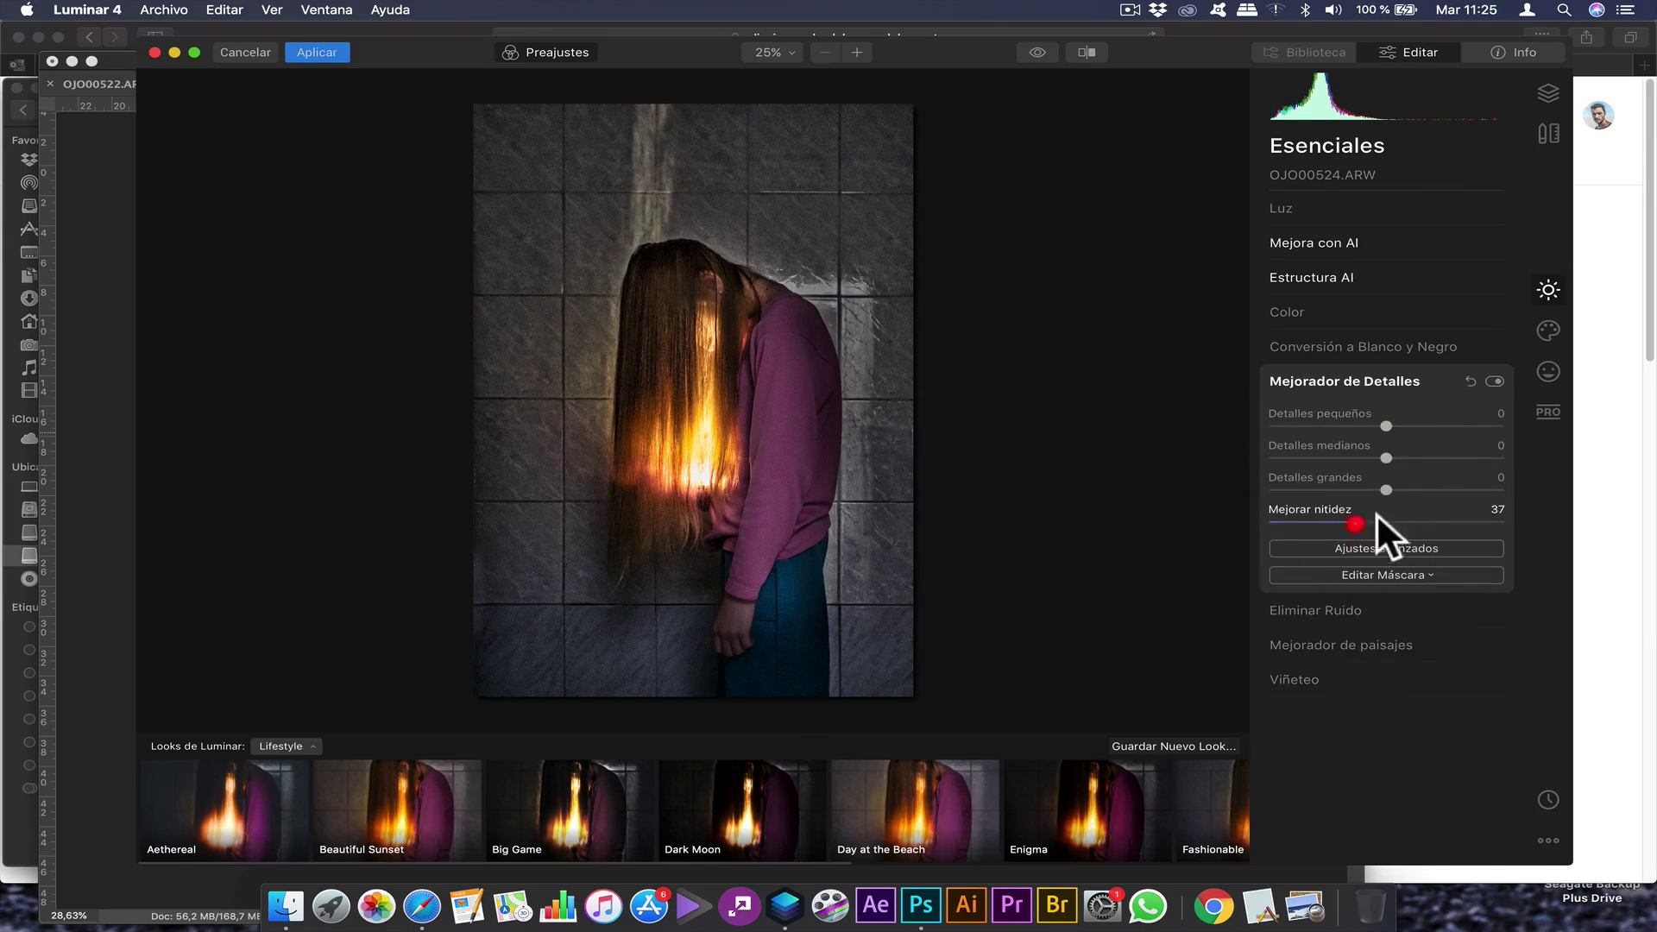
left_click(1408, 489)
left_click(1410, 458)
left_click(1407, 426)
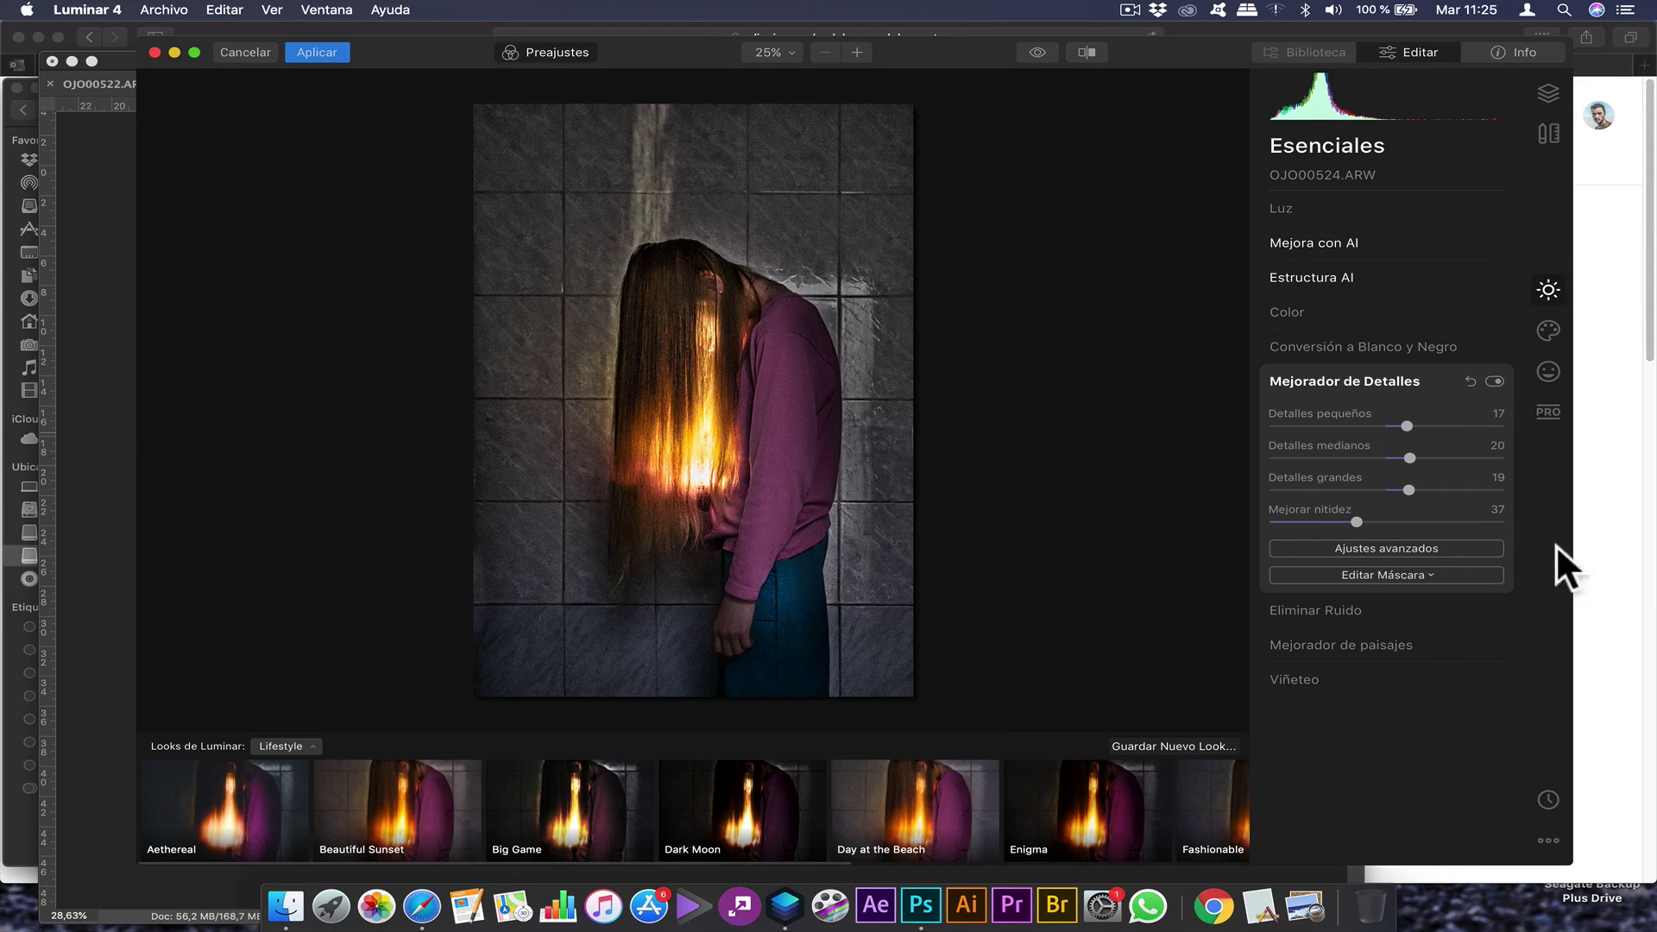
Apply light noise reduction with Eliminar Ruido and set the Viñeteo amount to -61
left_click(1334, 611)
left_click(1298, 460)
left_click(1352, 585)
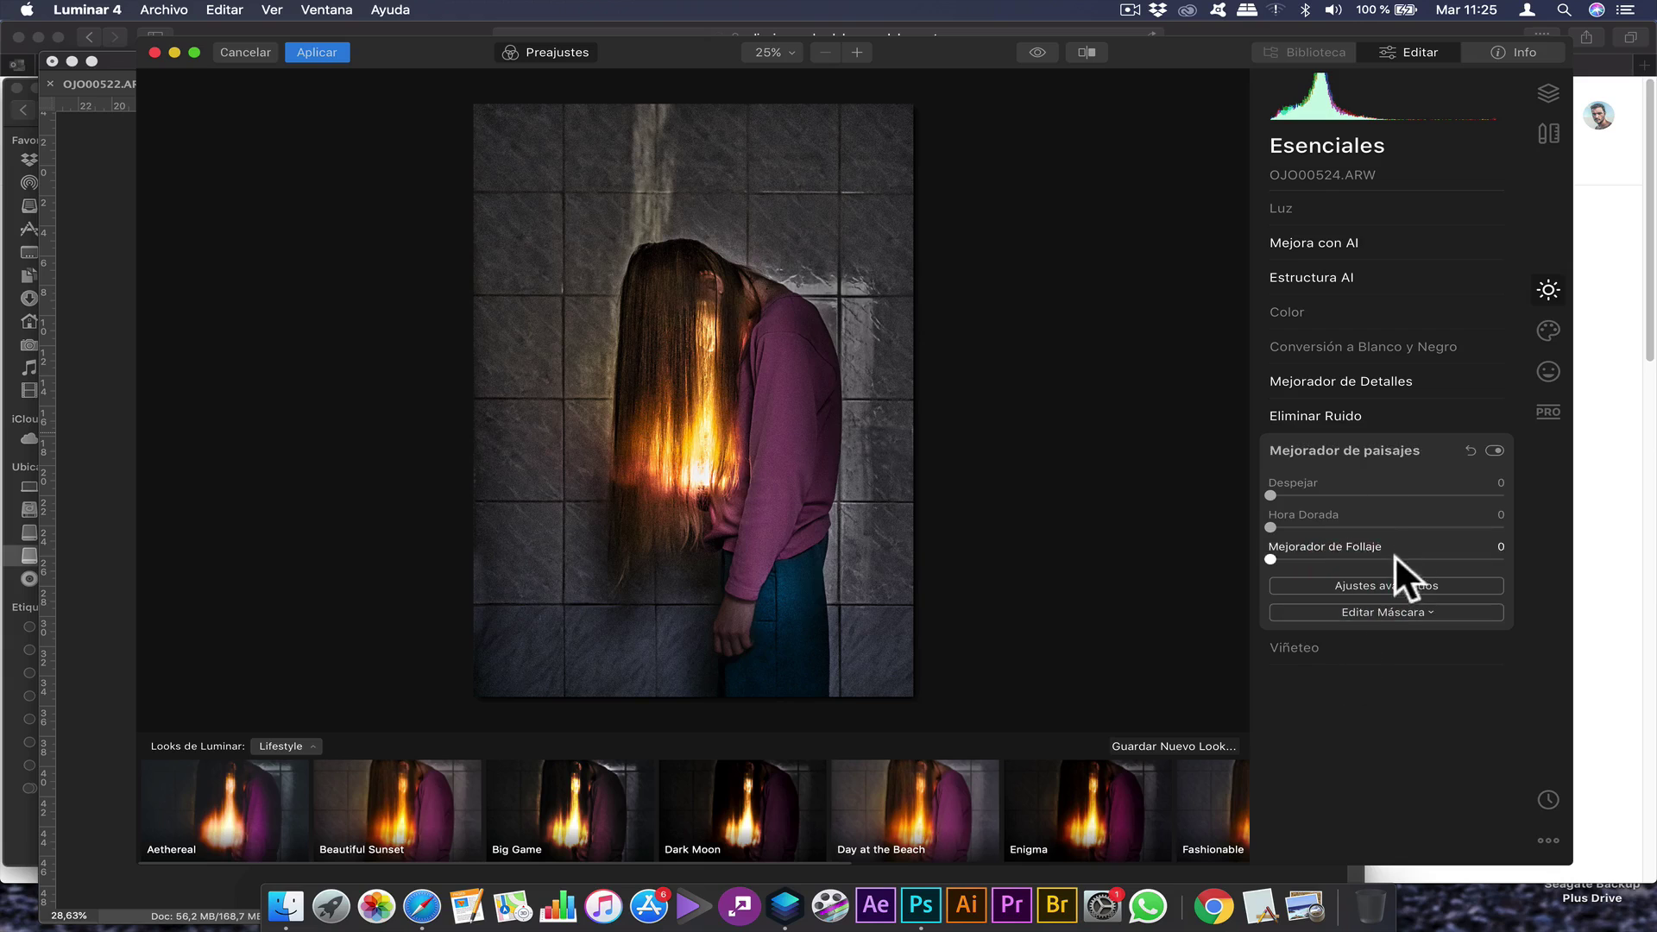
left_click(1347, 646)
left_click_drag(1387, 564, 1315, 566)
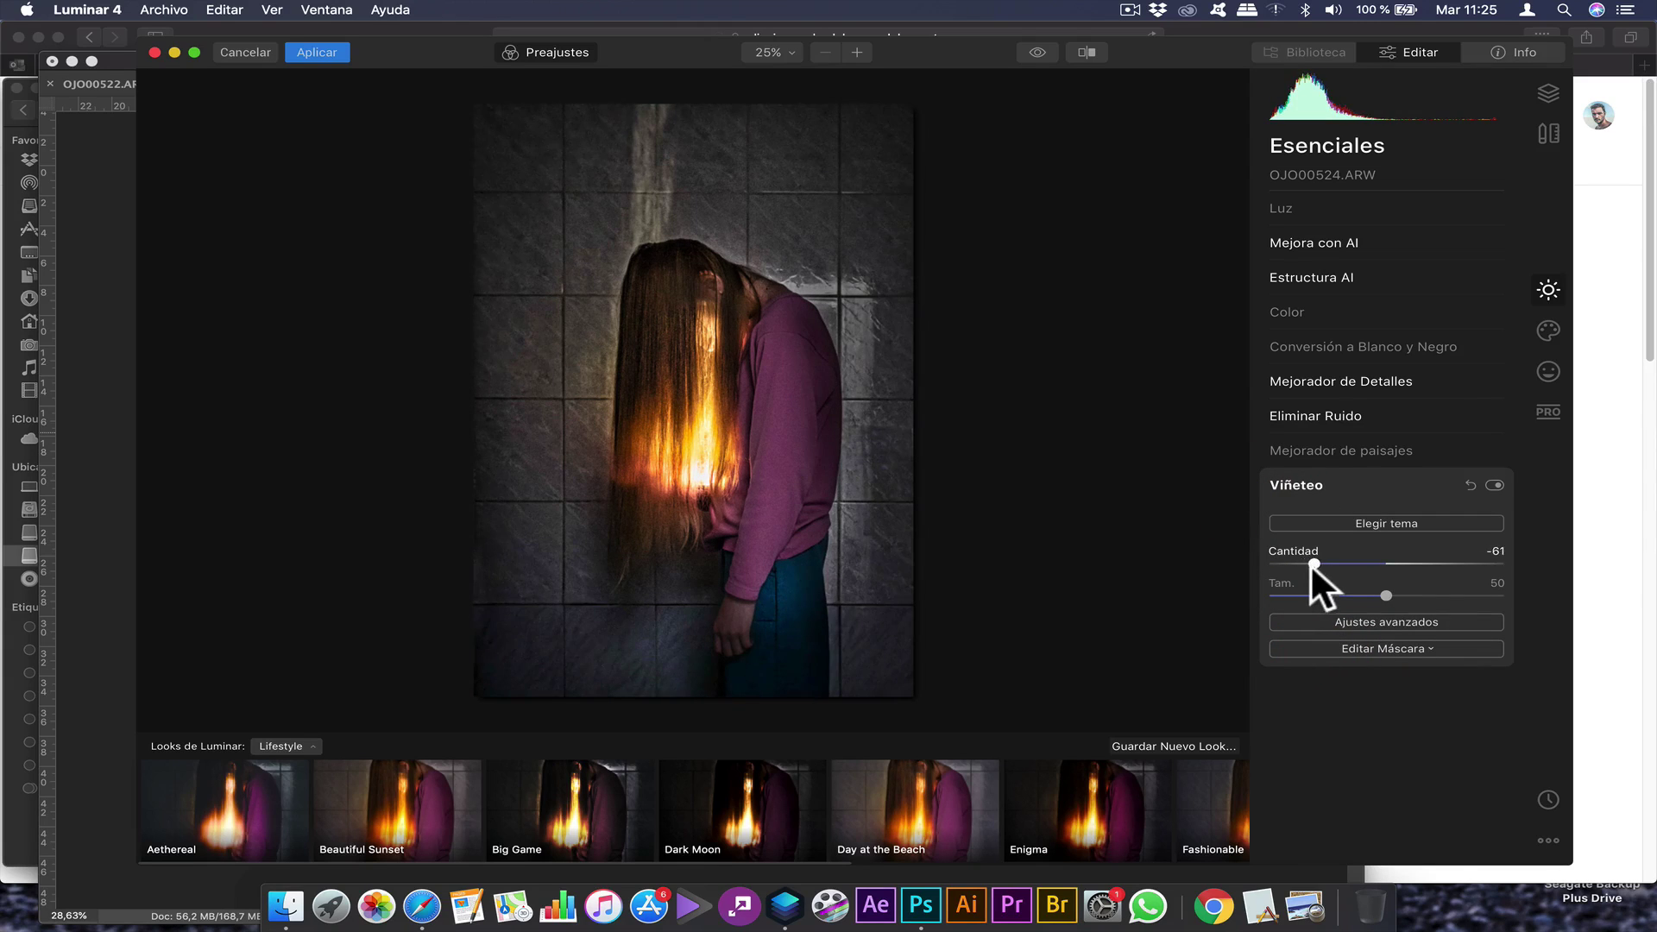
Add Rayos de Sol with the sun centre on the glowing hair ends and Cantidad at 27
left_click(1545, 330)
left_click(1398, 243)
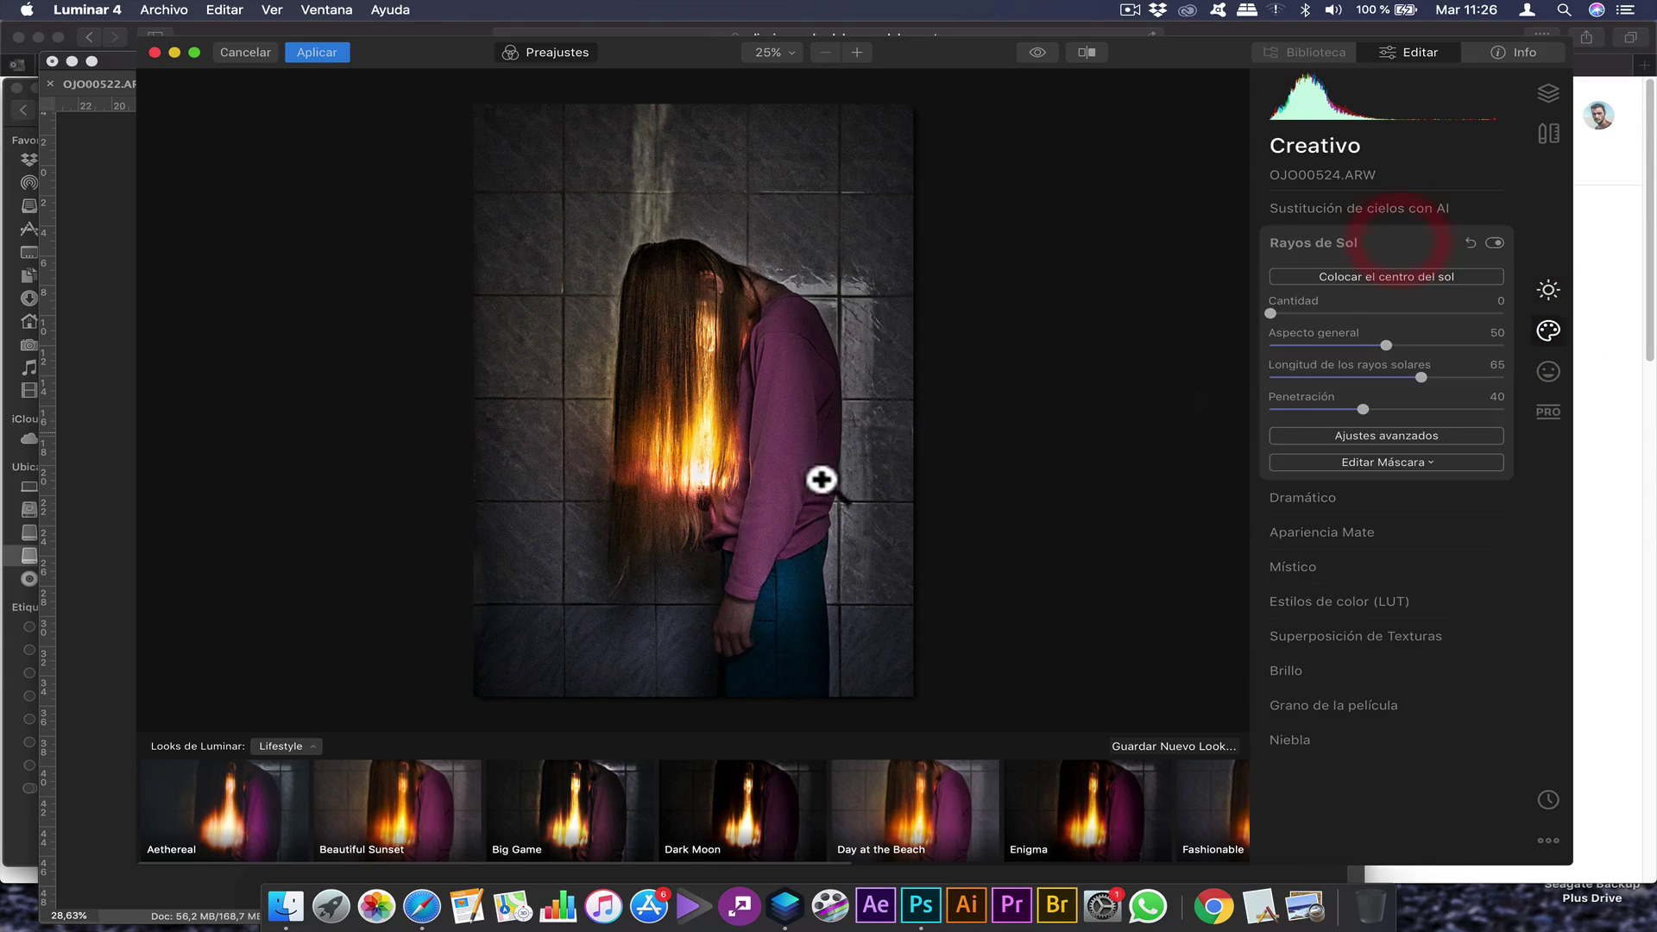
left_click(1390, 276)
left_click(696, 484)
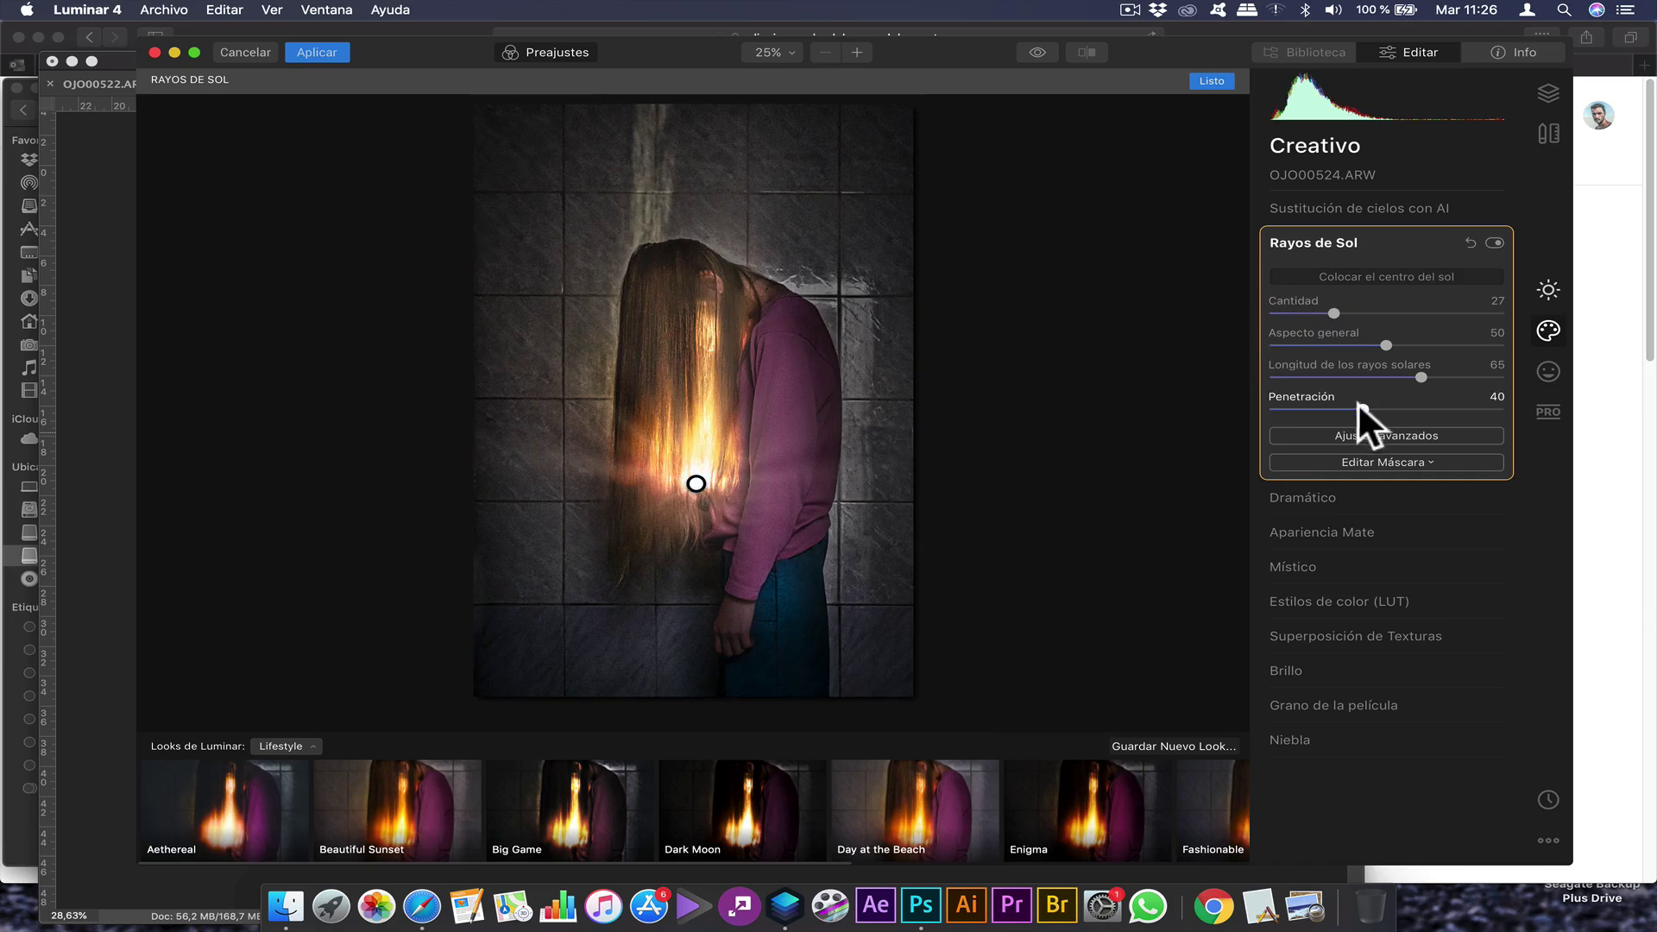
Set the sun rays to Cantidad 16, Penetración 67 and Cantidad de rayos solares 73, with the sun centre over the brightest glow
left_click(1381, 435)
left_click_drag(703, 483, 706, 704)
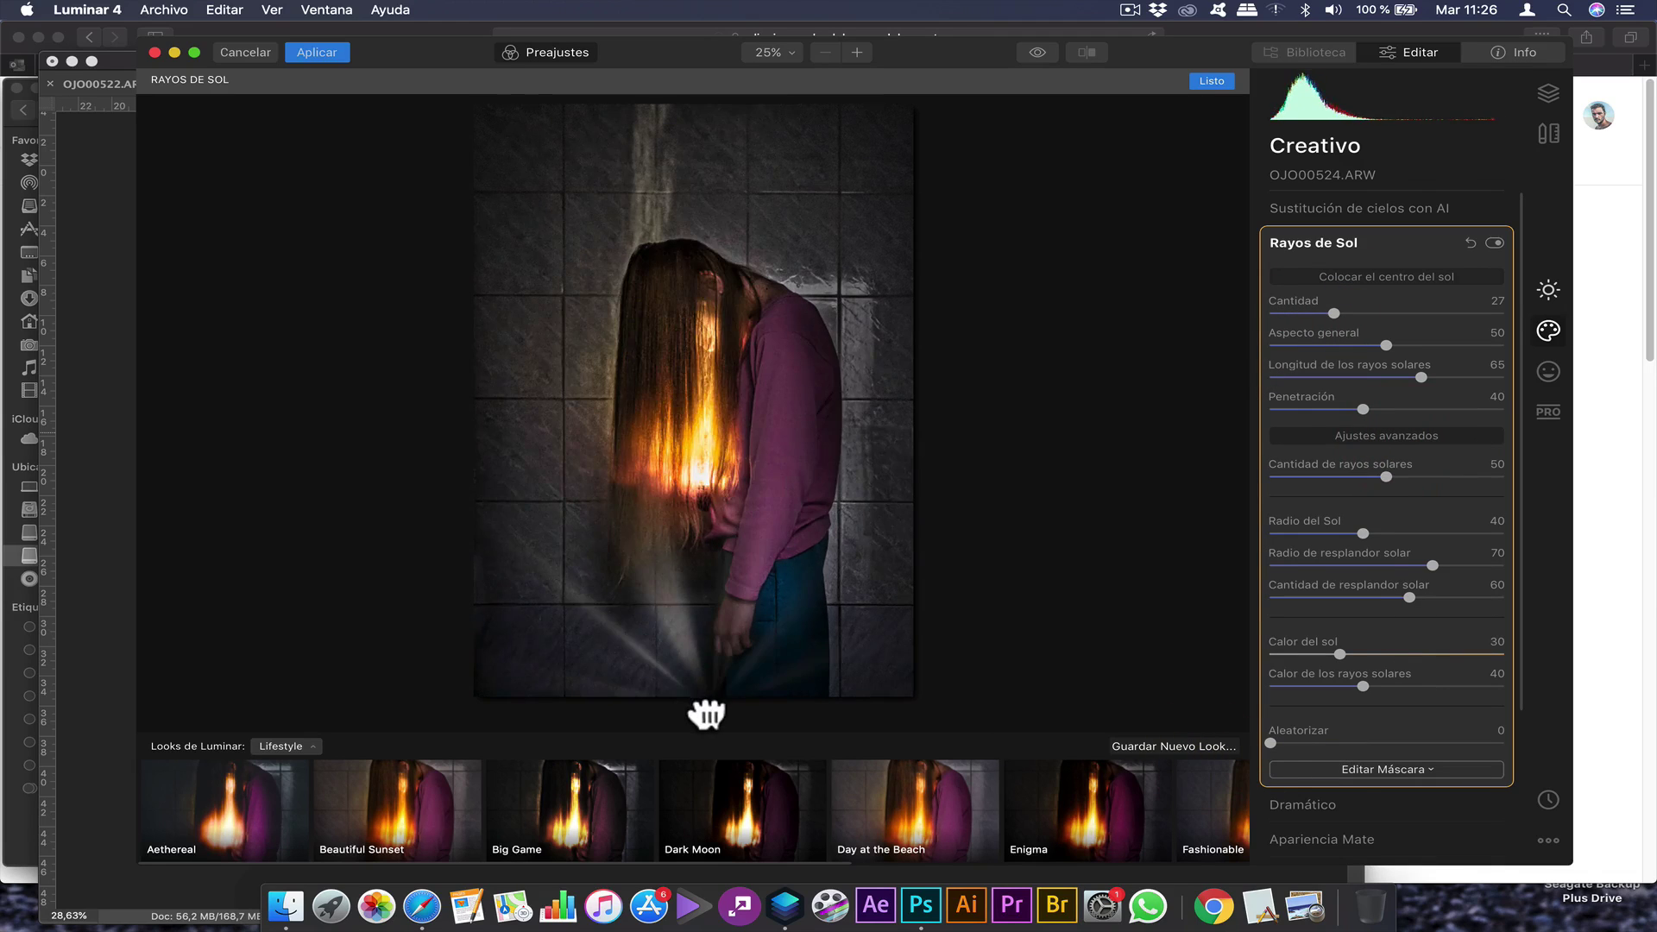
left_click_drag(1363, 409, 1427, 409)
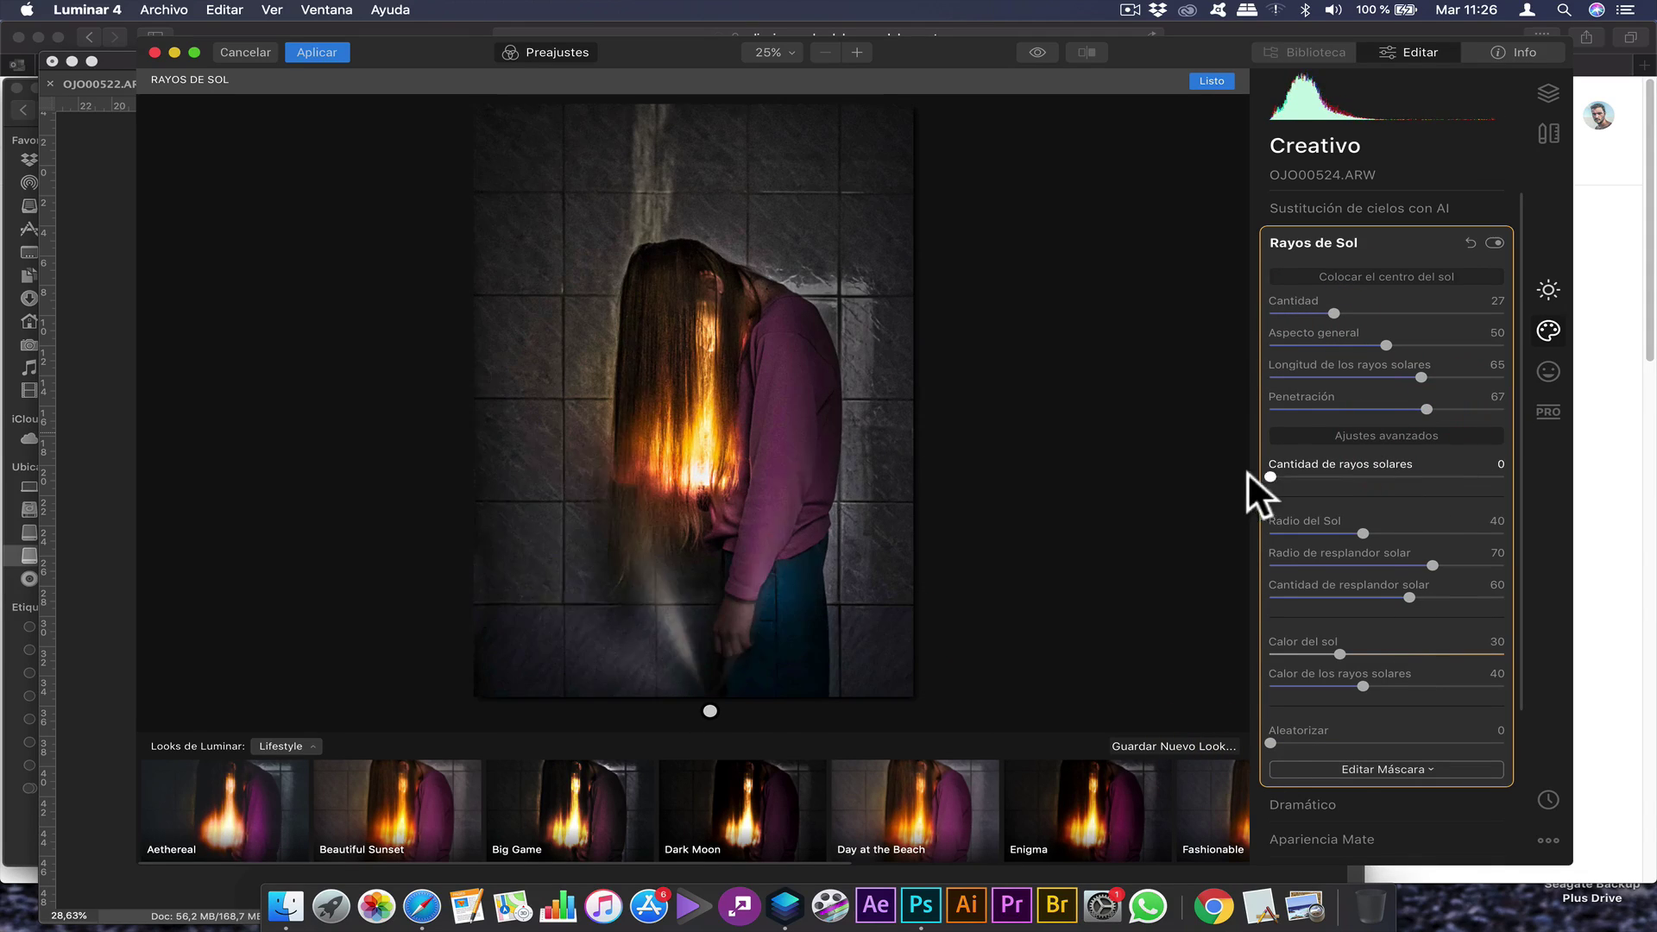
left_click_drag(1387, 476, 1442, 476)
left_click_drag(709, 710, 698, 518)
left_click_drag(1333, 313, 1305, 312)
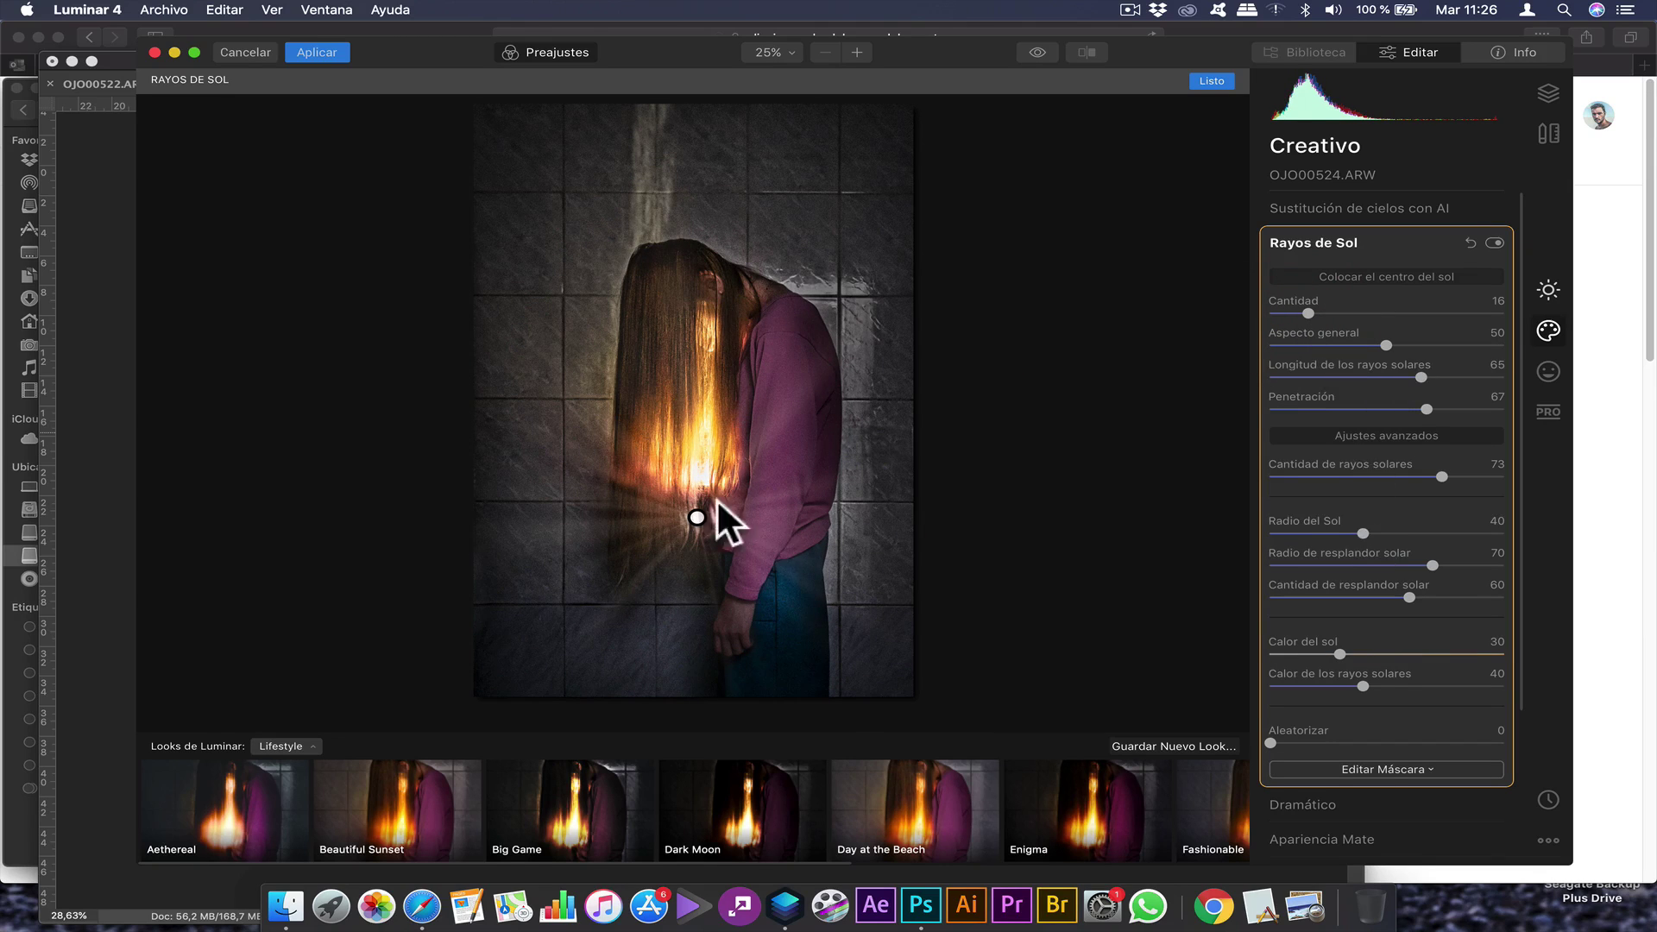
left_click_drag(698, 518, 701, 477)
Set the sun glow radius to 56, glow amount 18, sun warmth 49, ray warmth 28 and Aleatorizar 24, then compare before and after
left_click_drag(1416, 566, 1402, 566)
left_click_drag(1409, 597, 1313, 597)
left_click_drag(1342, 654, 1384, 654)
mouse_move(1363, 687)
left_mouse_down()
mouse_move(1225, 680)
mouse_move(1397, 675)
mouse_move(1337, 686)
left_mouse_up()
left_click_drag(1315, 742, 1326, 743)
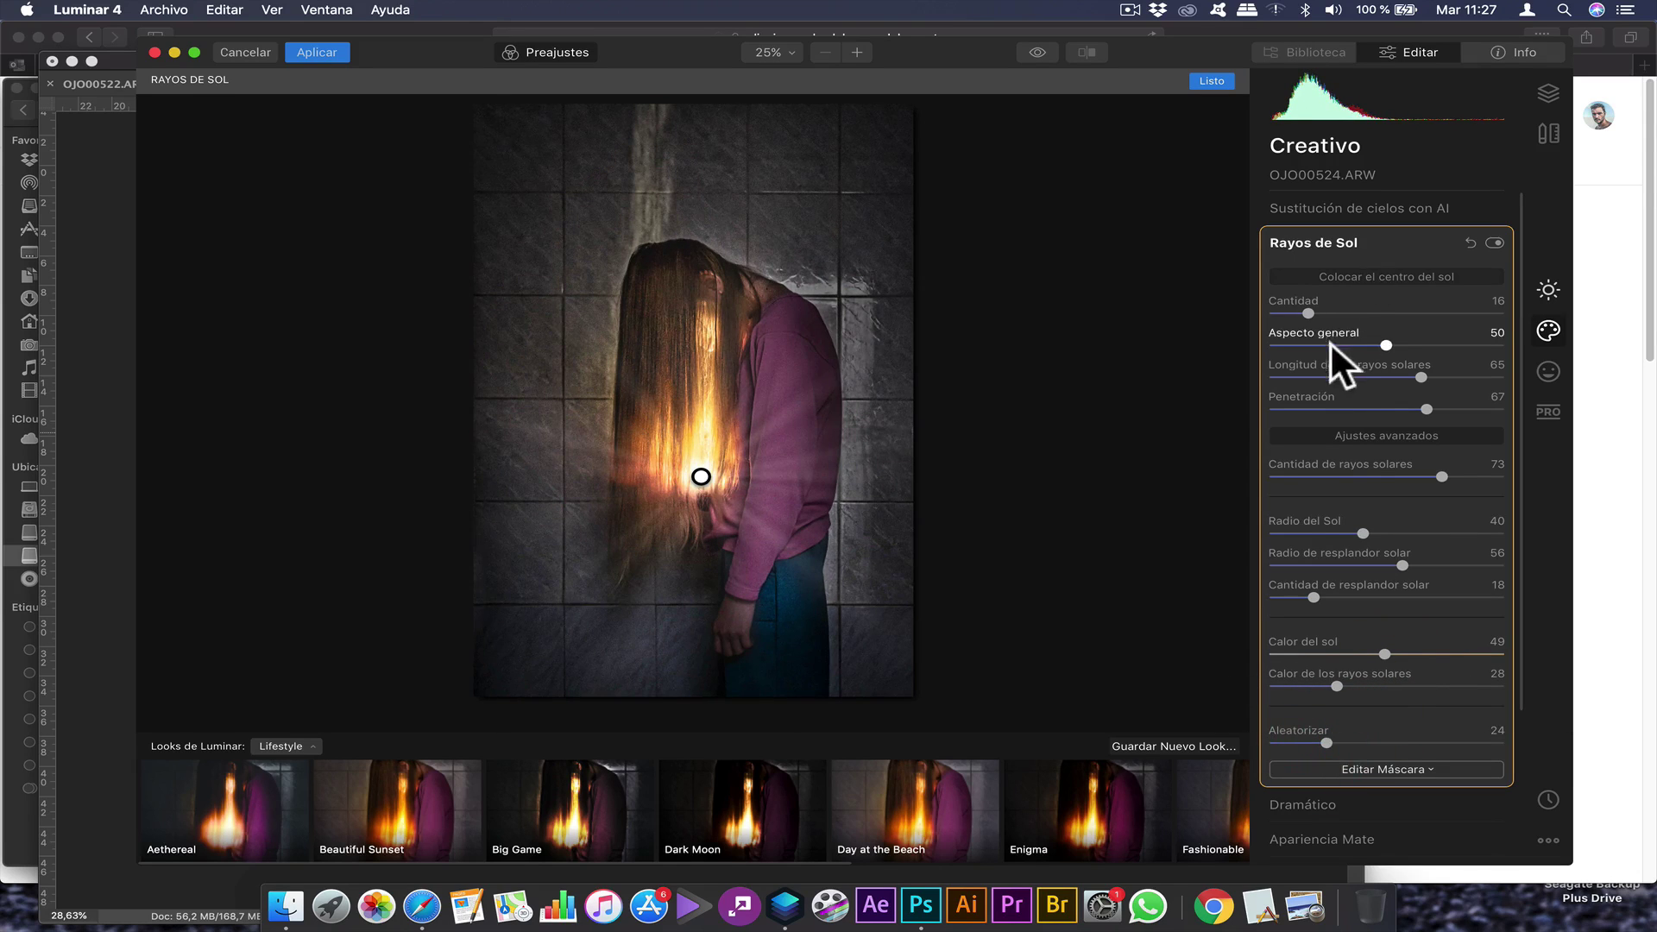
scroll(1429, 675, "down", 1)
left_click(1495, 229)
left_click(1495, 228)
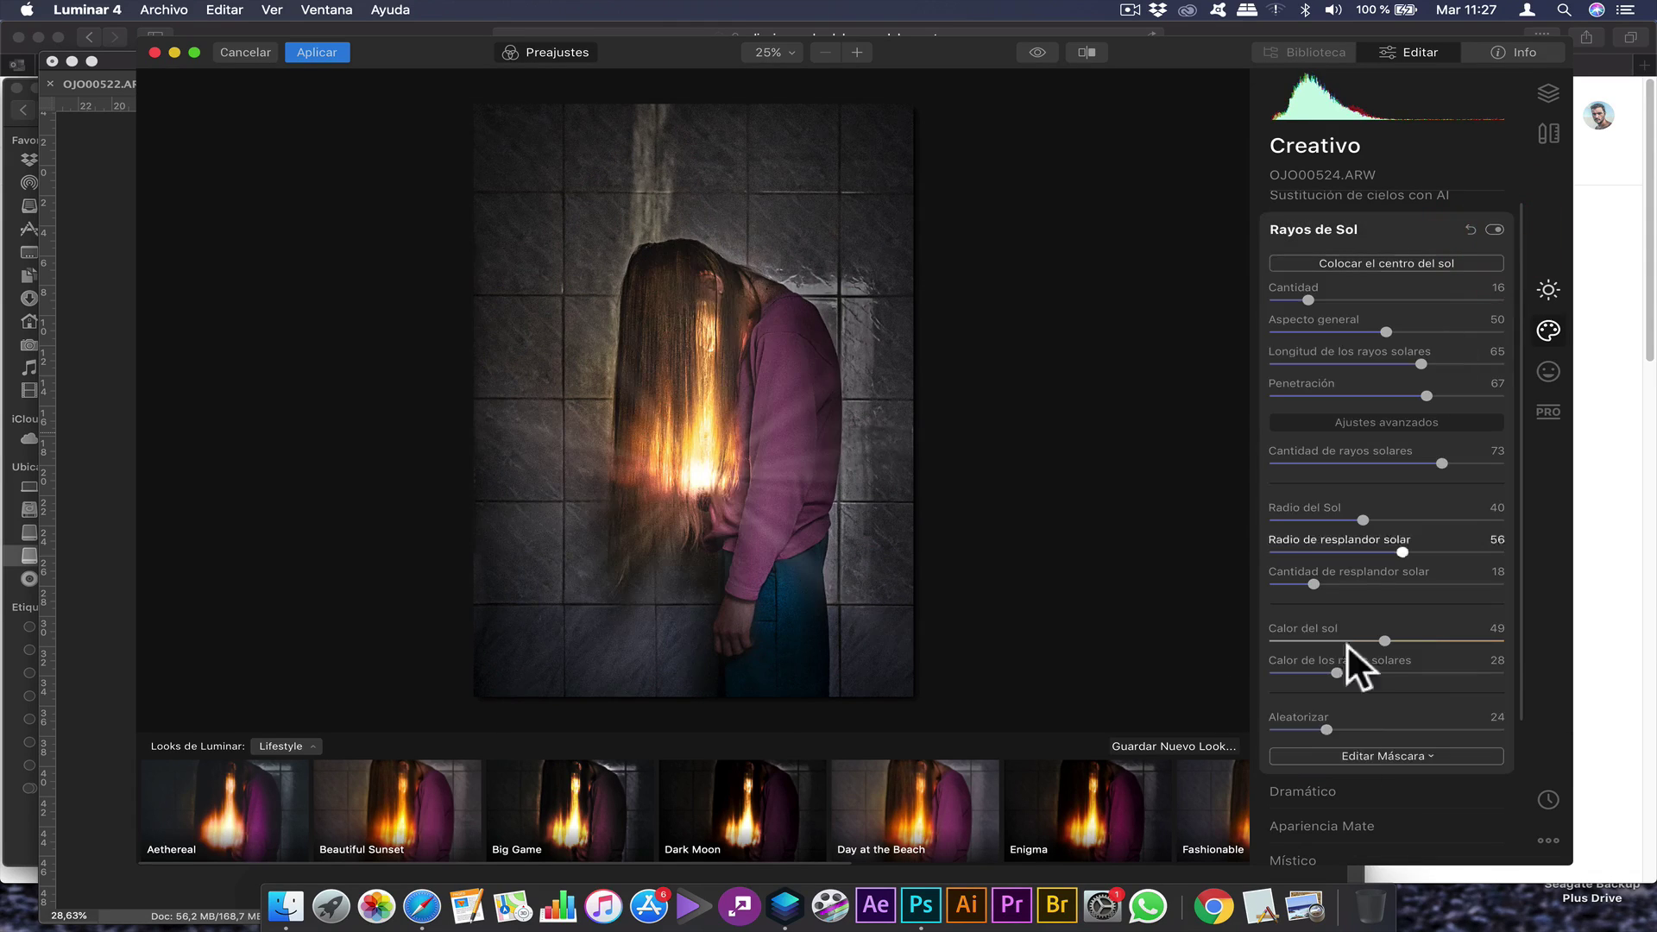
Add a brush mask to Rayos de Sol to remove the rays from the sweater and the wall behind it
left_click(1381, 757)
left_click(1378, 779)
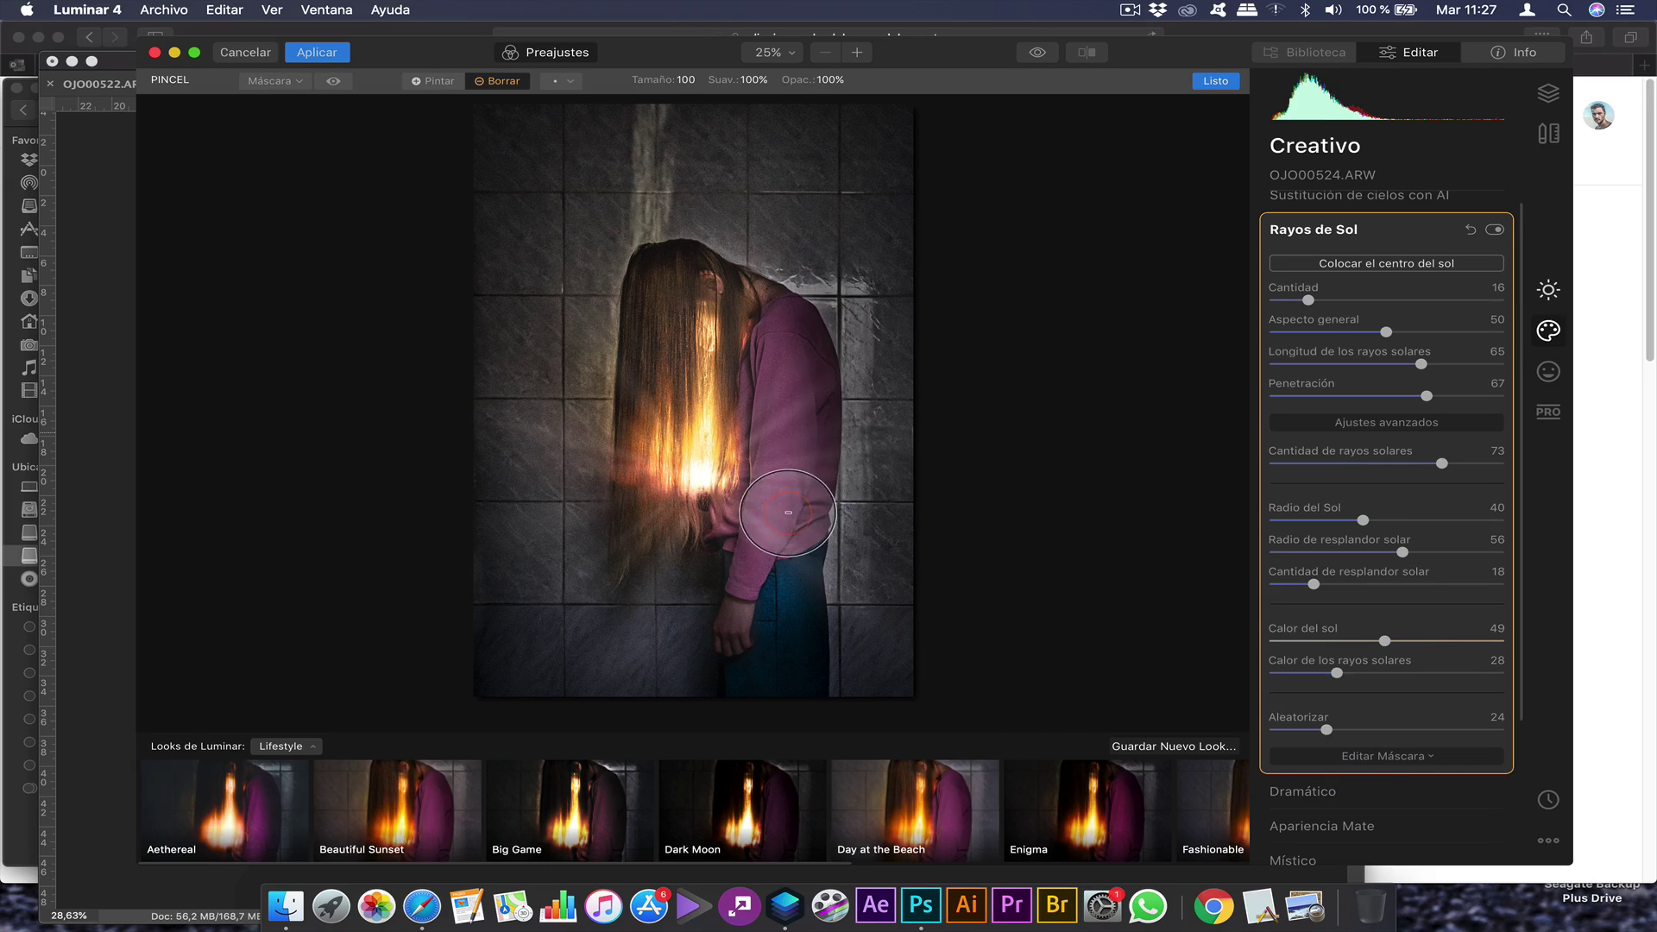
mouse_move(786, 520)
left_mouse_down()
mouse_move(881, 235)
mouse_move(773, 560)
mouse_move(554, 539)
mouse_move(928, 651)
mouse_move(554, 520)
mouse_move(522, 271)
mouse_move(598, 501)
mouse_move(554, 423)
mouse_move(525, 529)
mouse_move(927, 545)
left_mouse_up()
Compare the portrait with and without the masked Rayos de Sol effect
left_click(1494, 229)
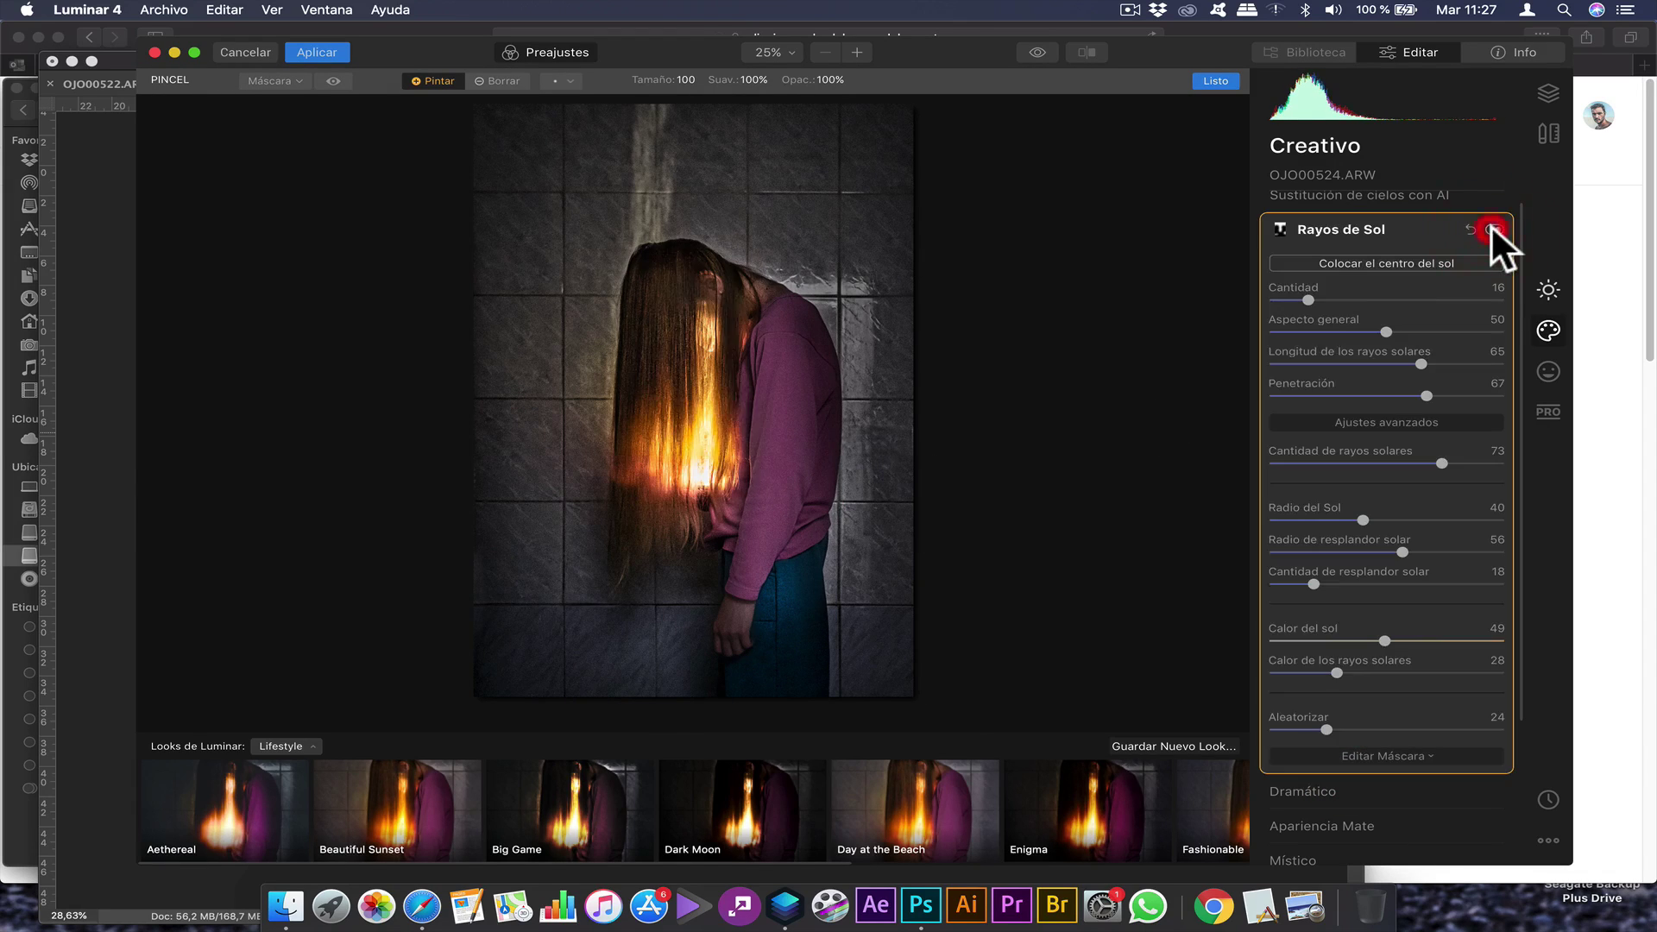
left_click(1495, 229)
left_click(1495, 229)
left_click(1495, 229)
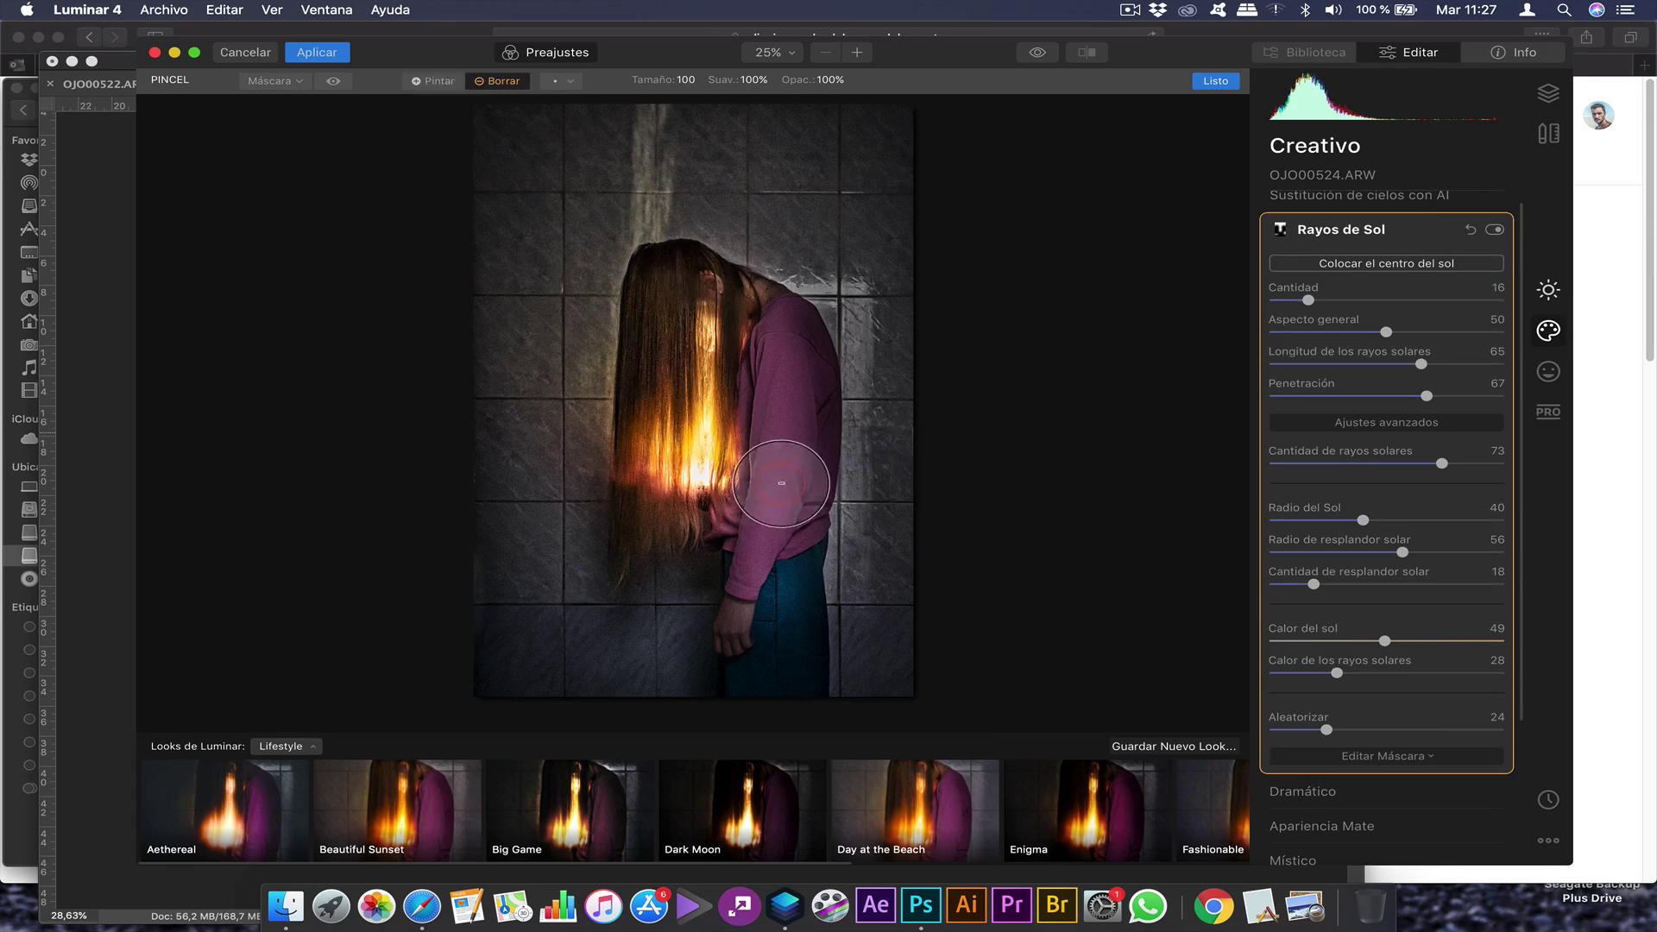
left_click(1495, 229)
left_click(1495, 229)
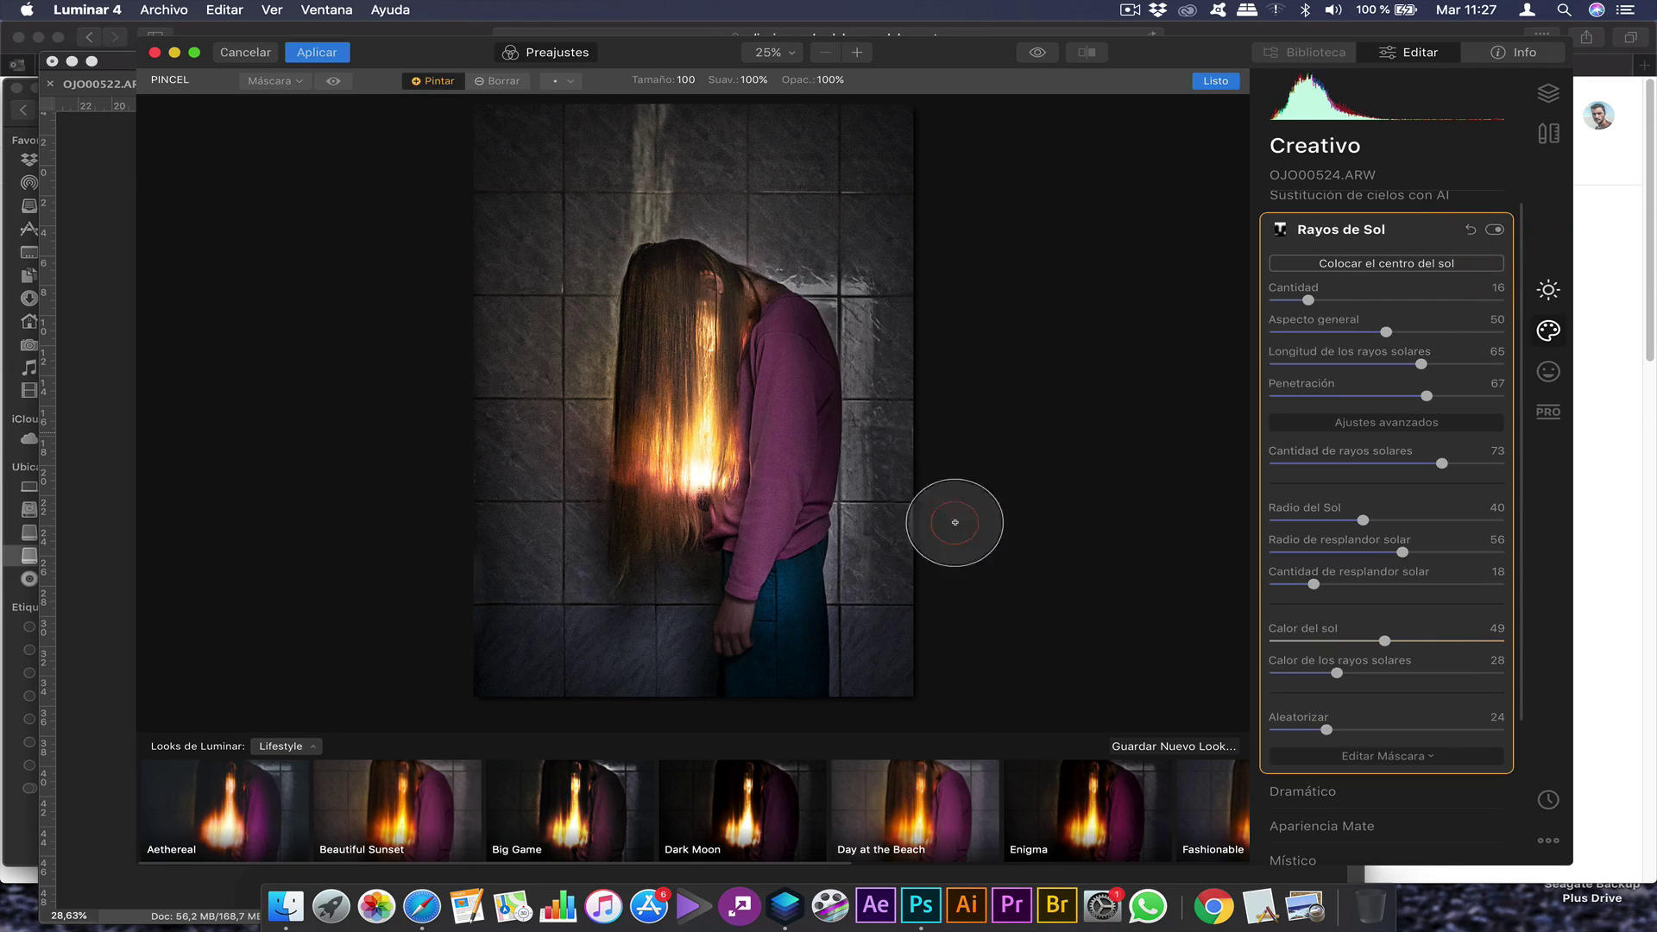
left_click(1494, 227)
left_click(1494, 227)
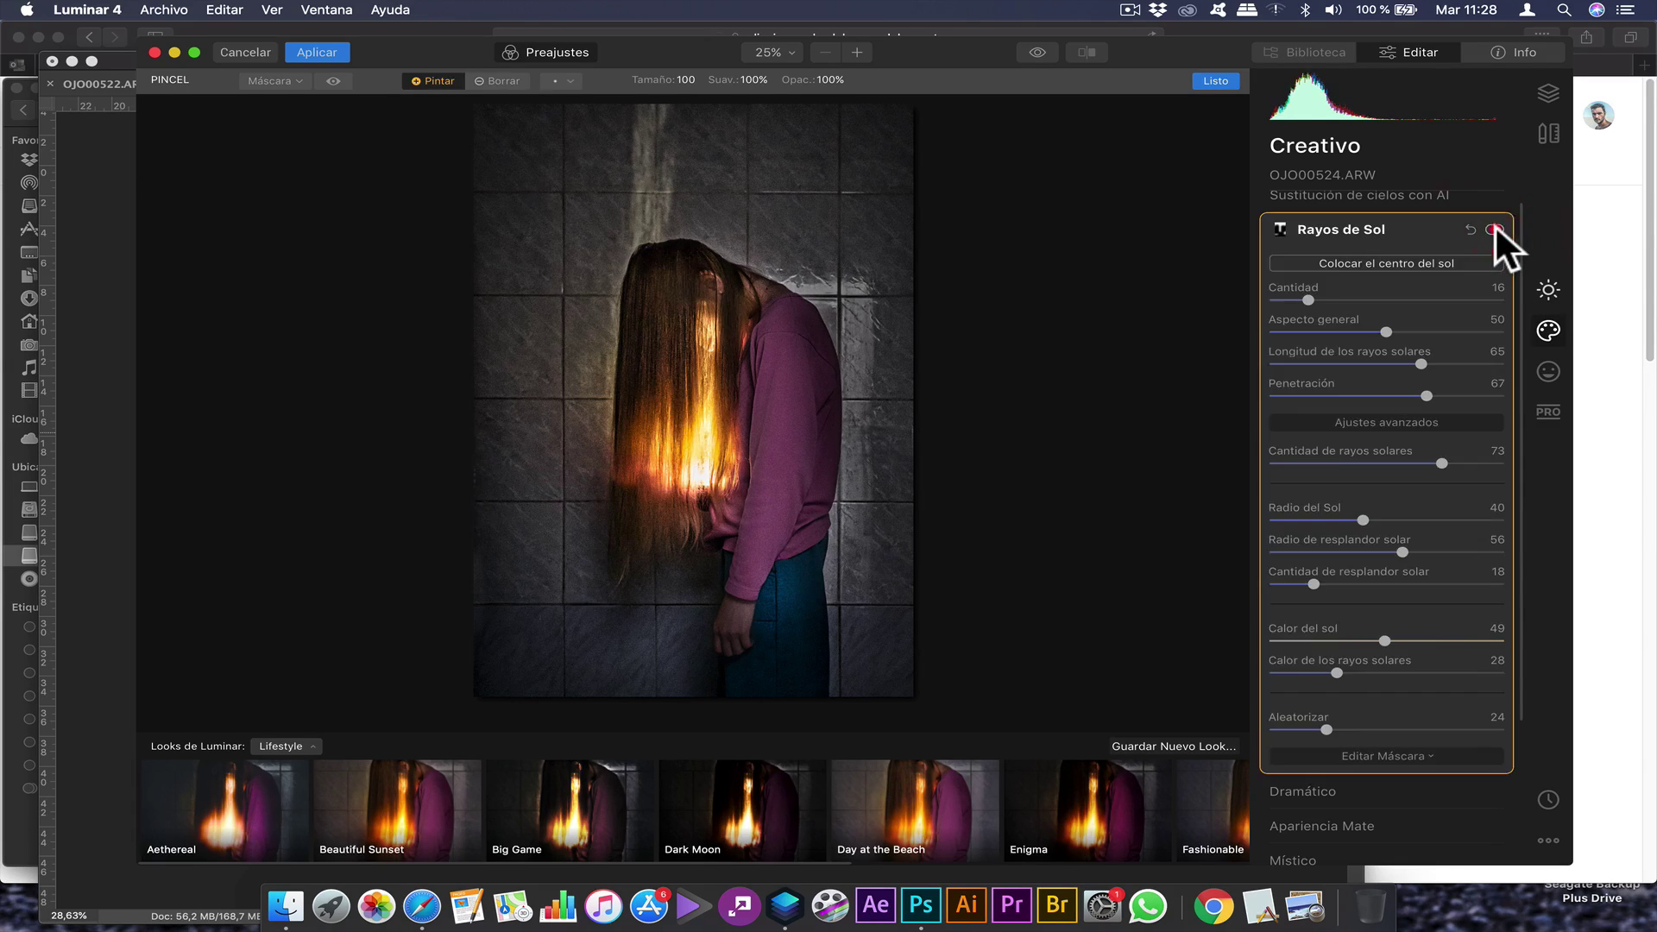
Apply the Luminar 4 edits to the Photoshop layer and hide the Ultimate Retouch panel
left_click(1550, 374)
left_click(316, 52)
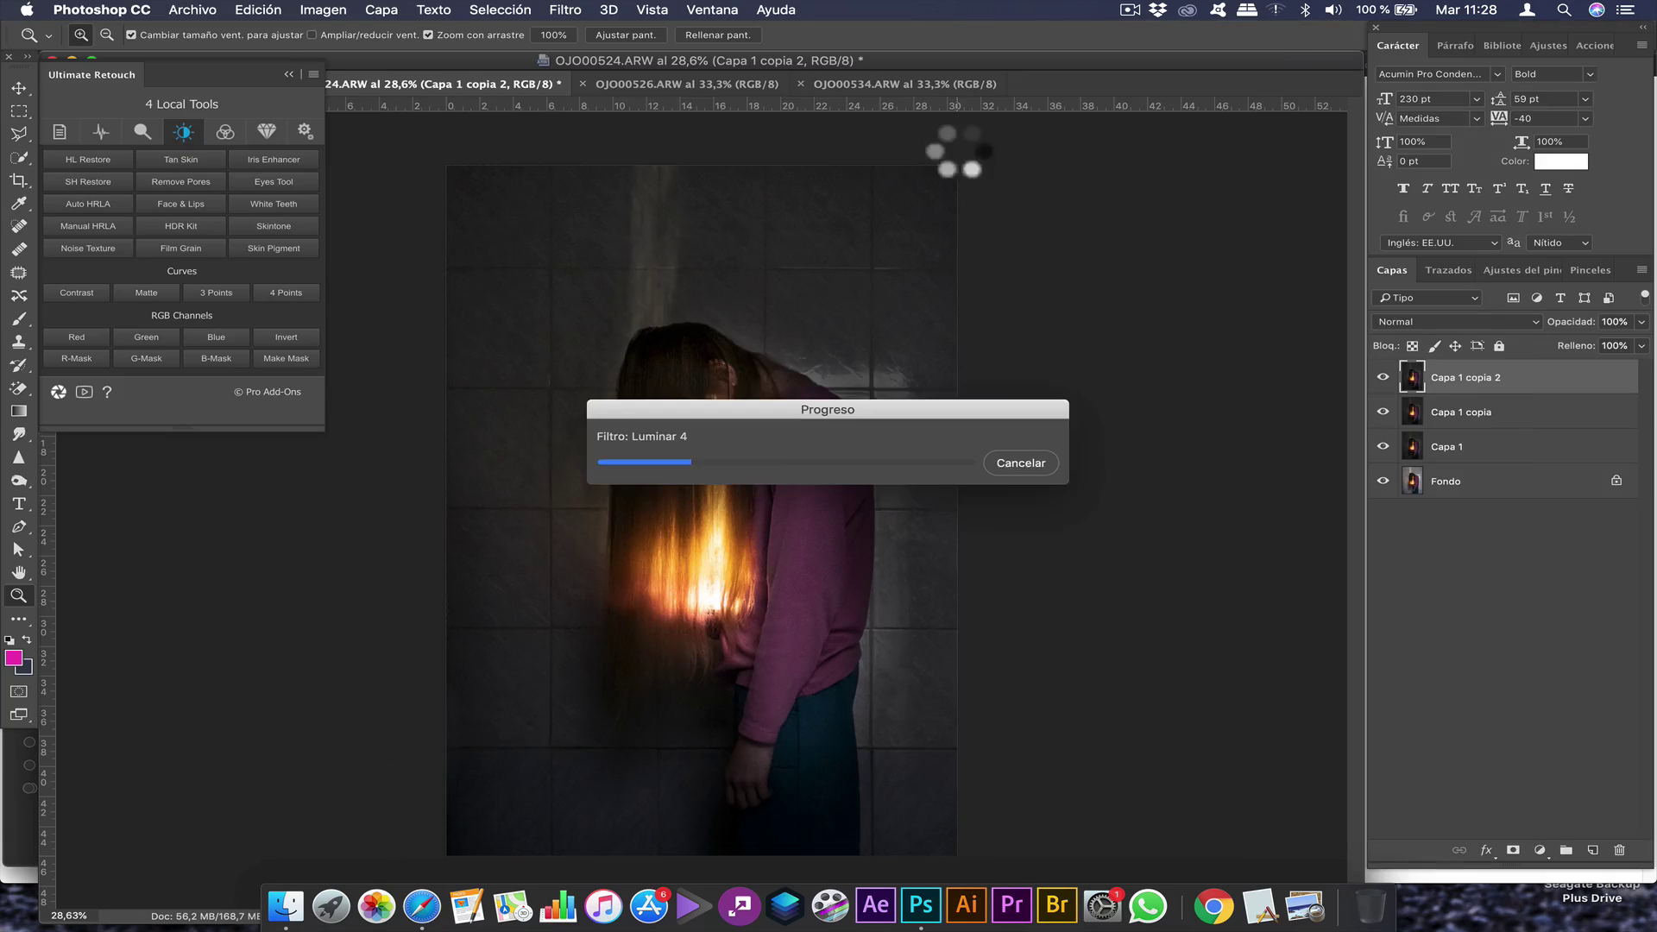
left_click(298, 70)
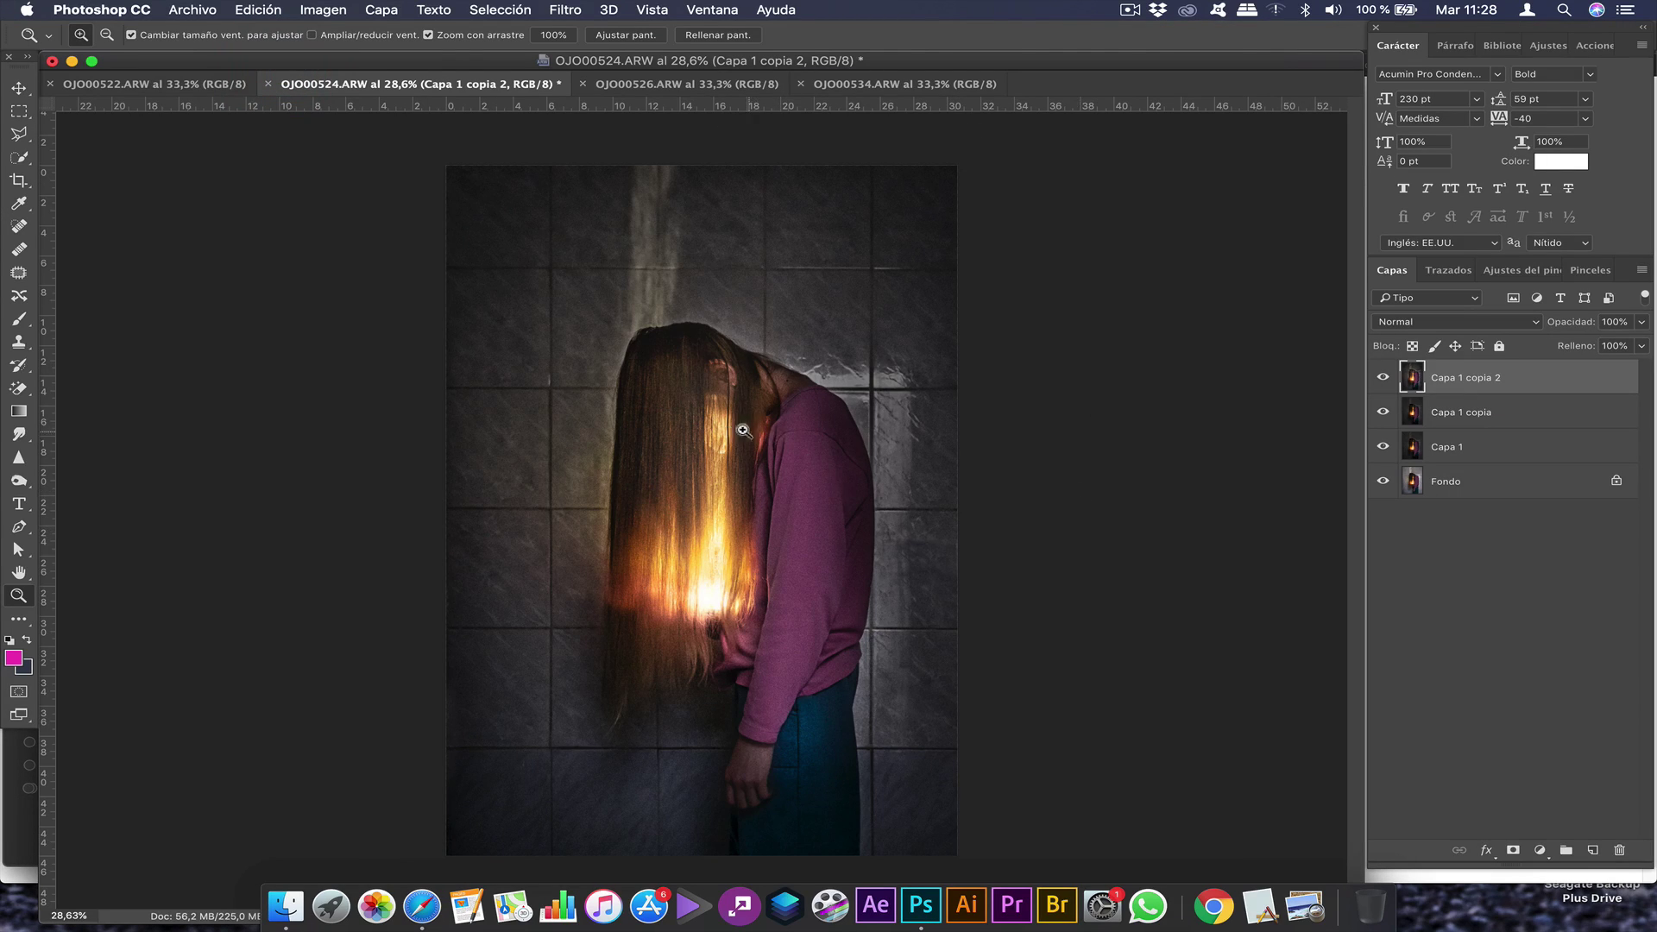
Inspect the edited portrait up close and as a whole, checking the hair, glow, sweater and tile wall
left_click_drag(736, 431, 817, 440)
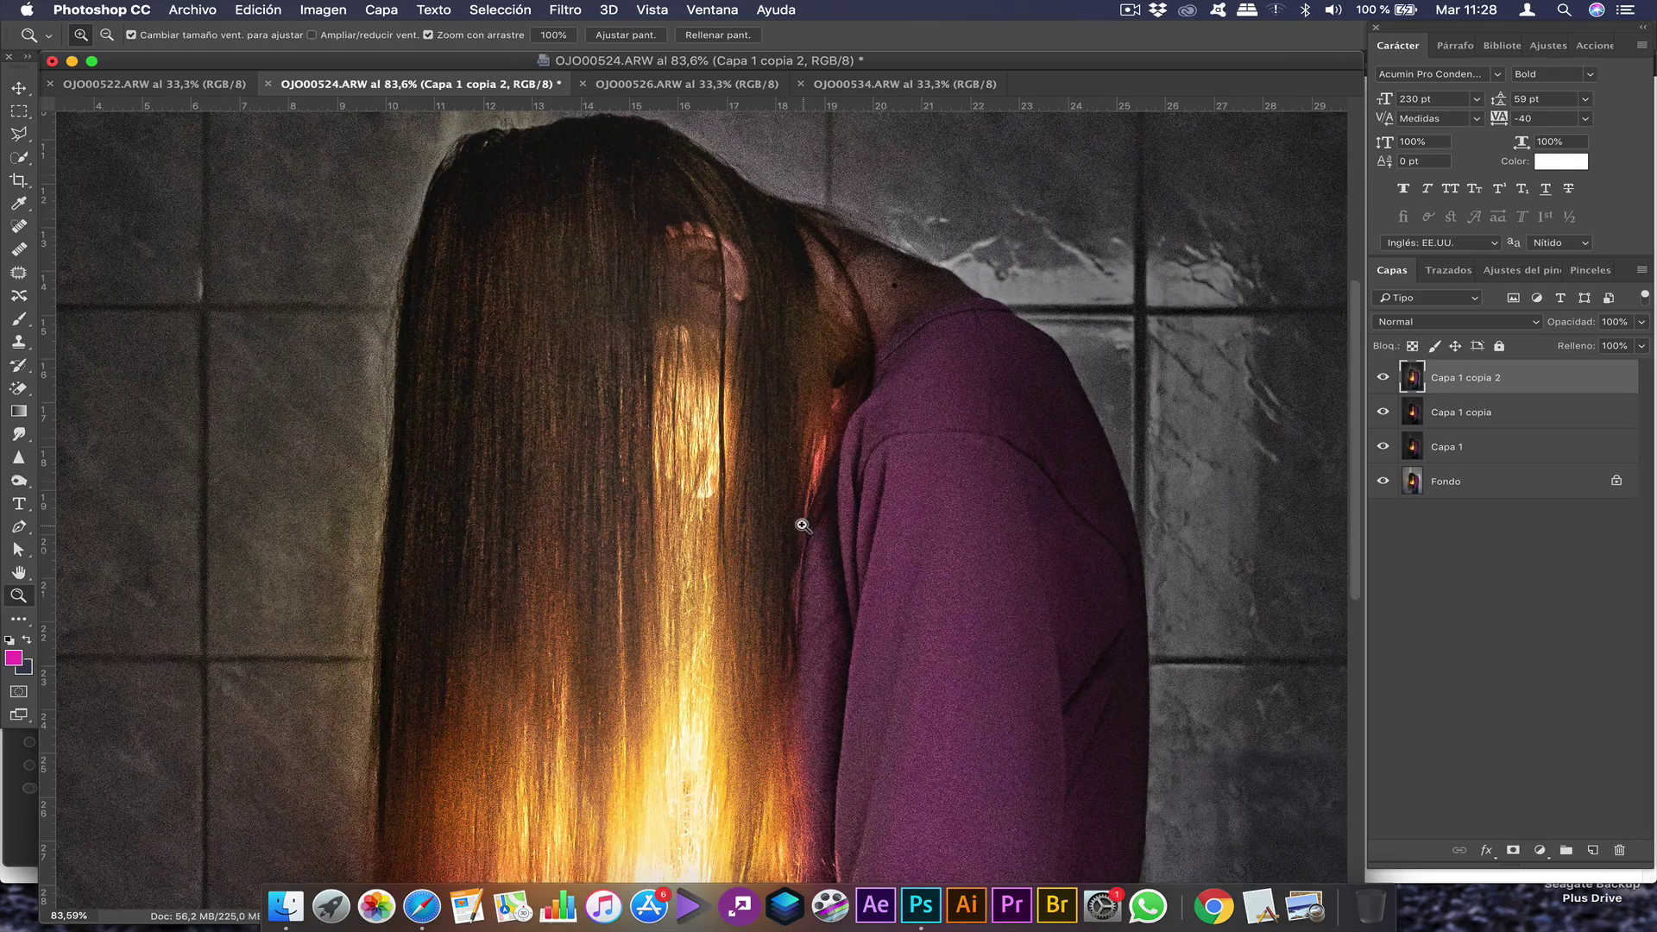
scroll(802, 525, "down", 10)
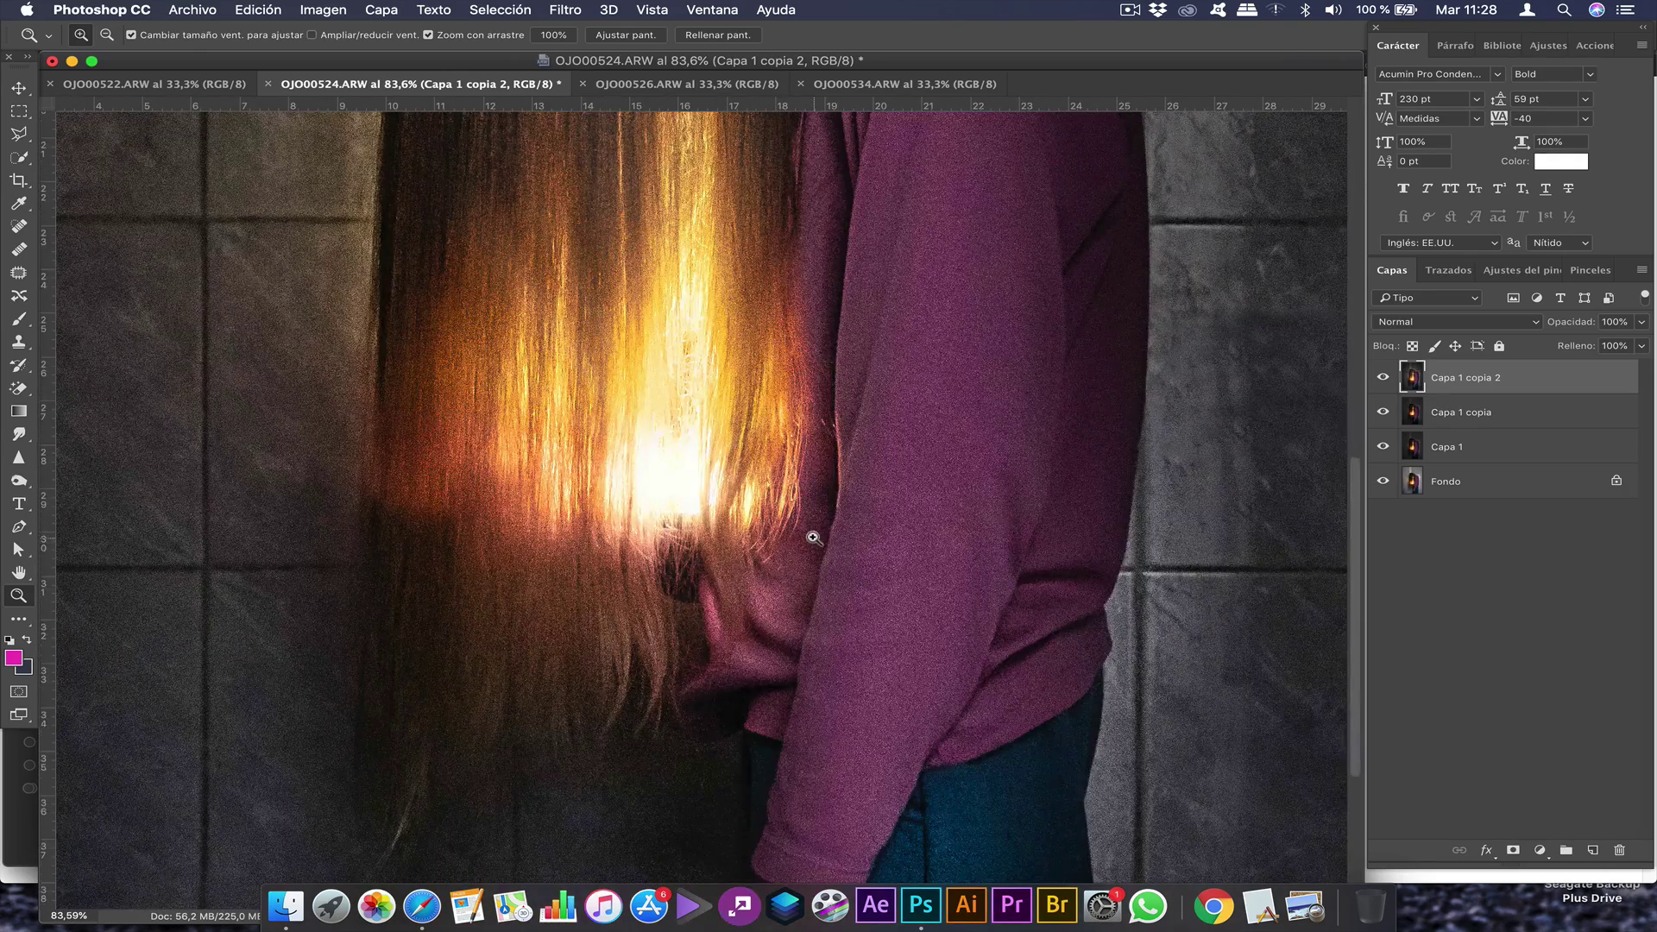
scroll(814, 535, "up", 3)
scroll(855, 471, "up", 5)
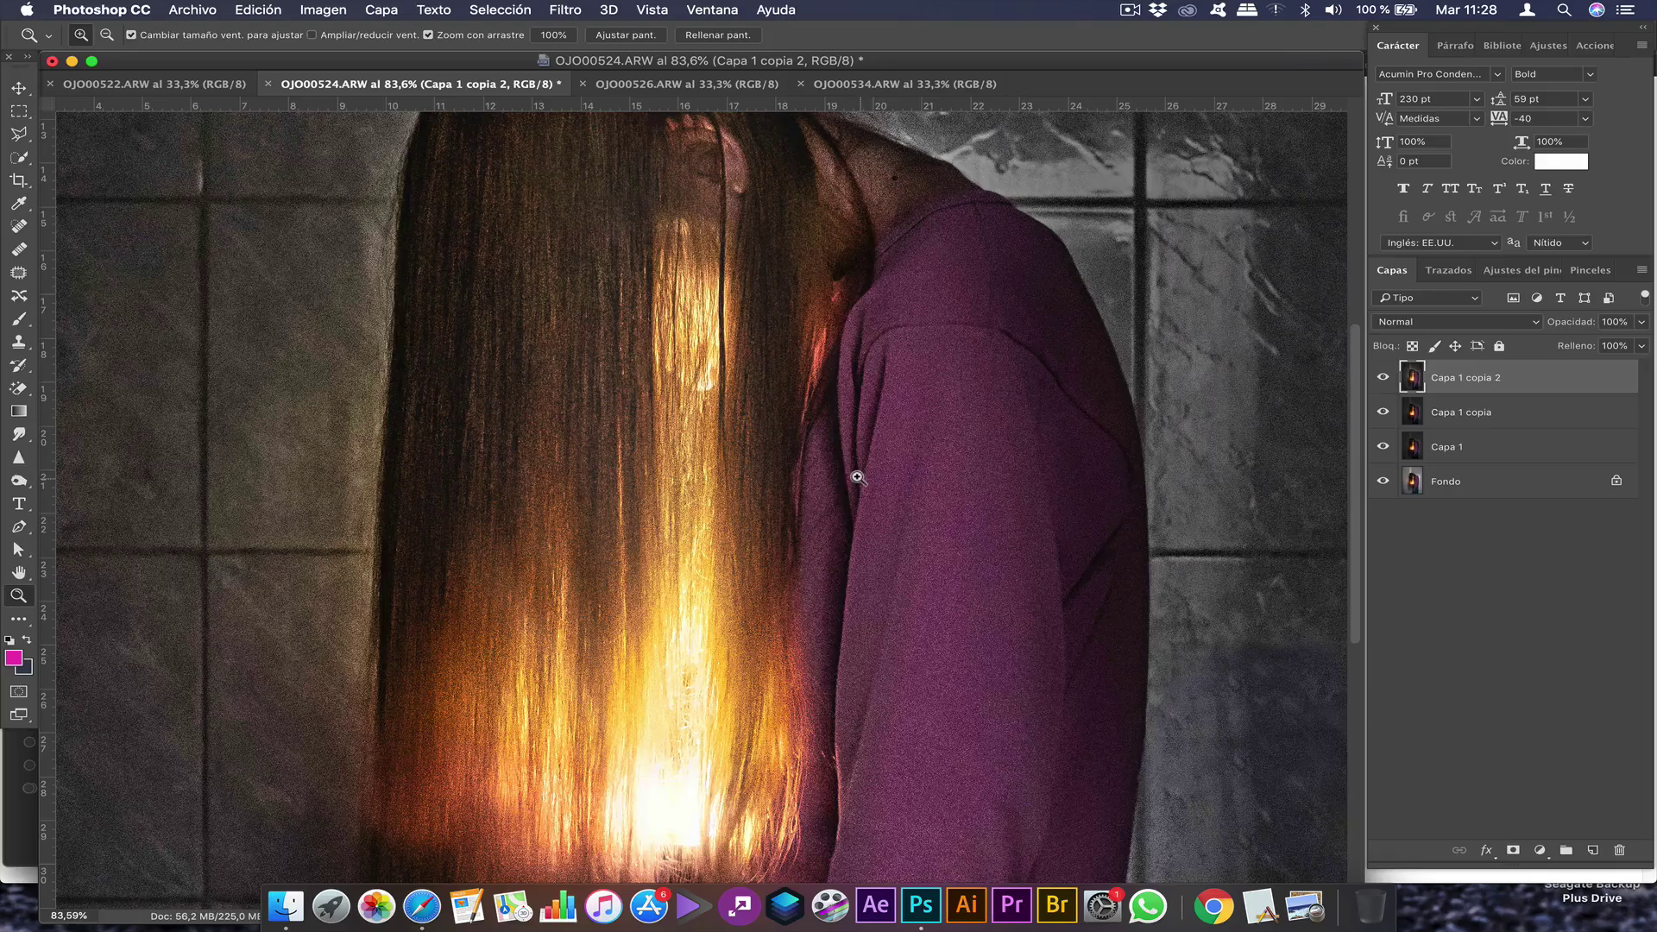
scroll(857, 478, "up", 4)
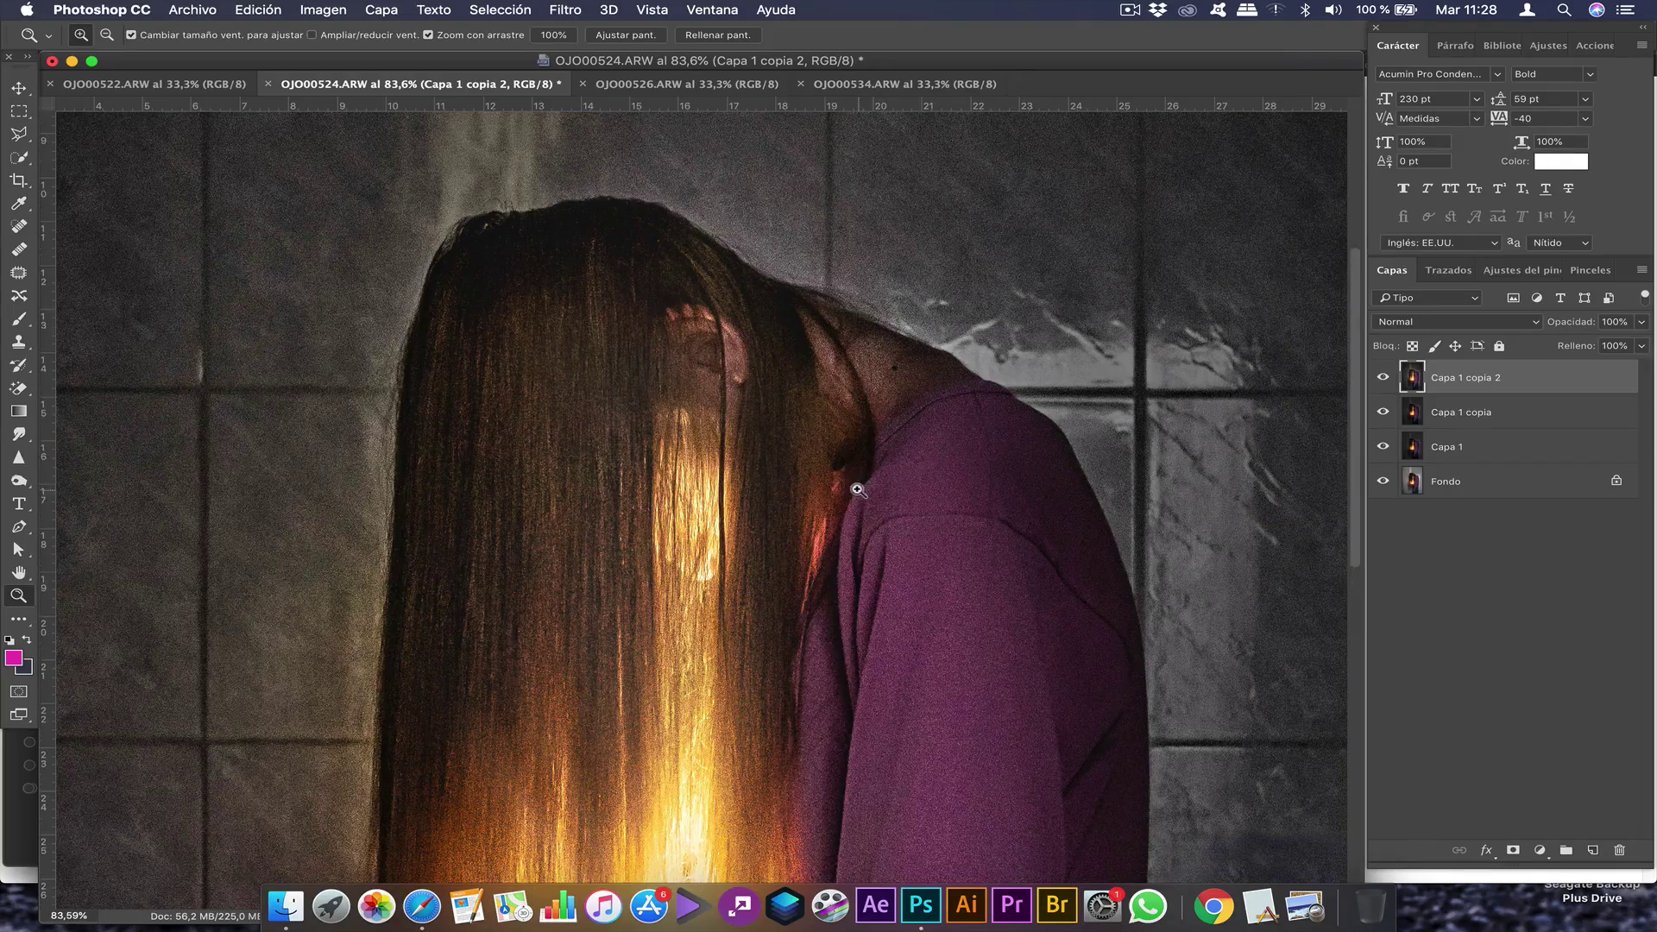
left_click_drag(780, 520, 728, 523)
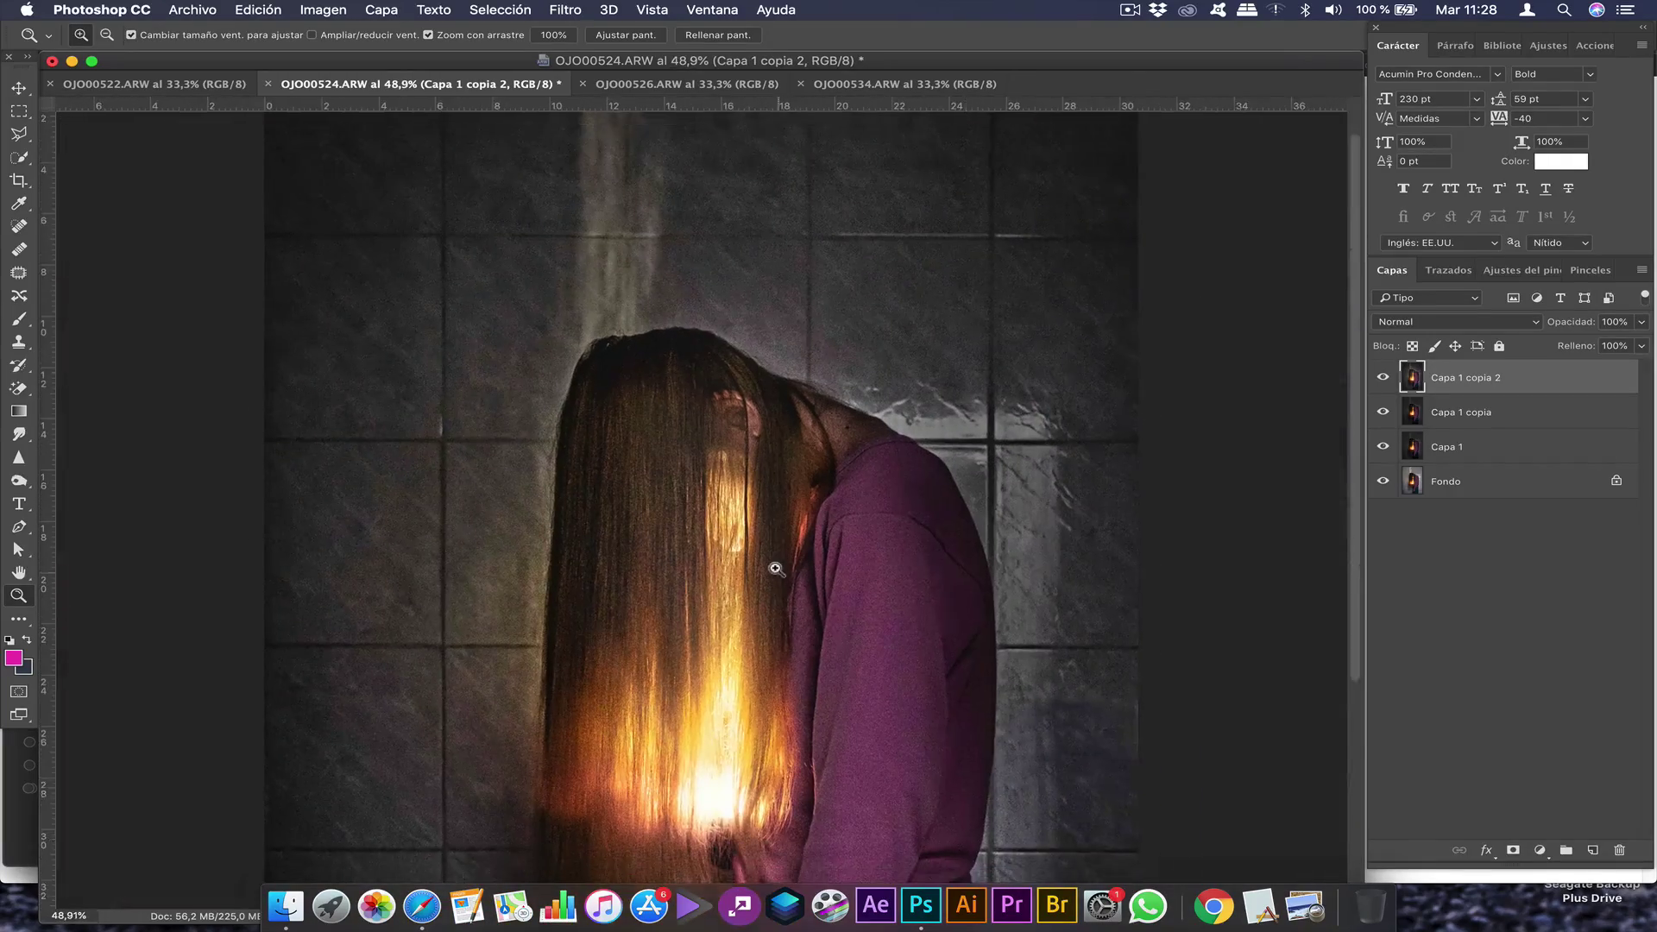
scroll(775, 565, "down", 3)
scroll(776, 564, "down", 4)
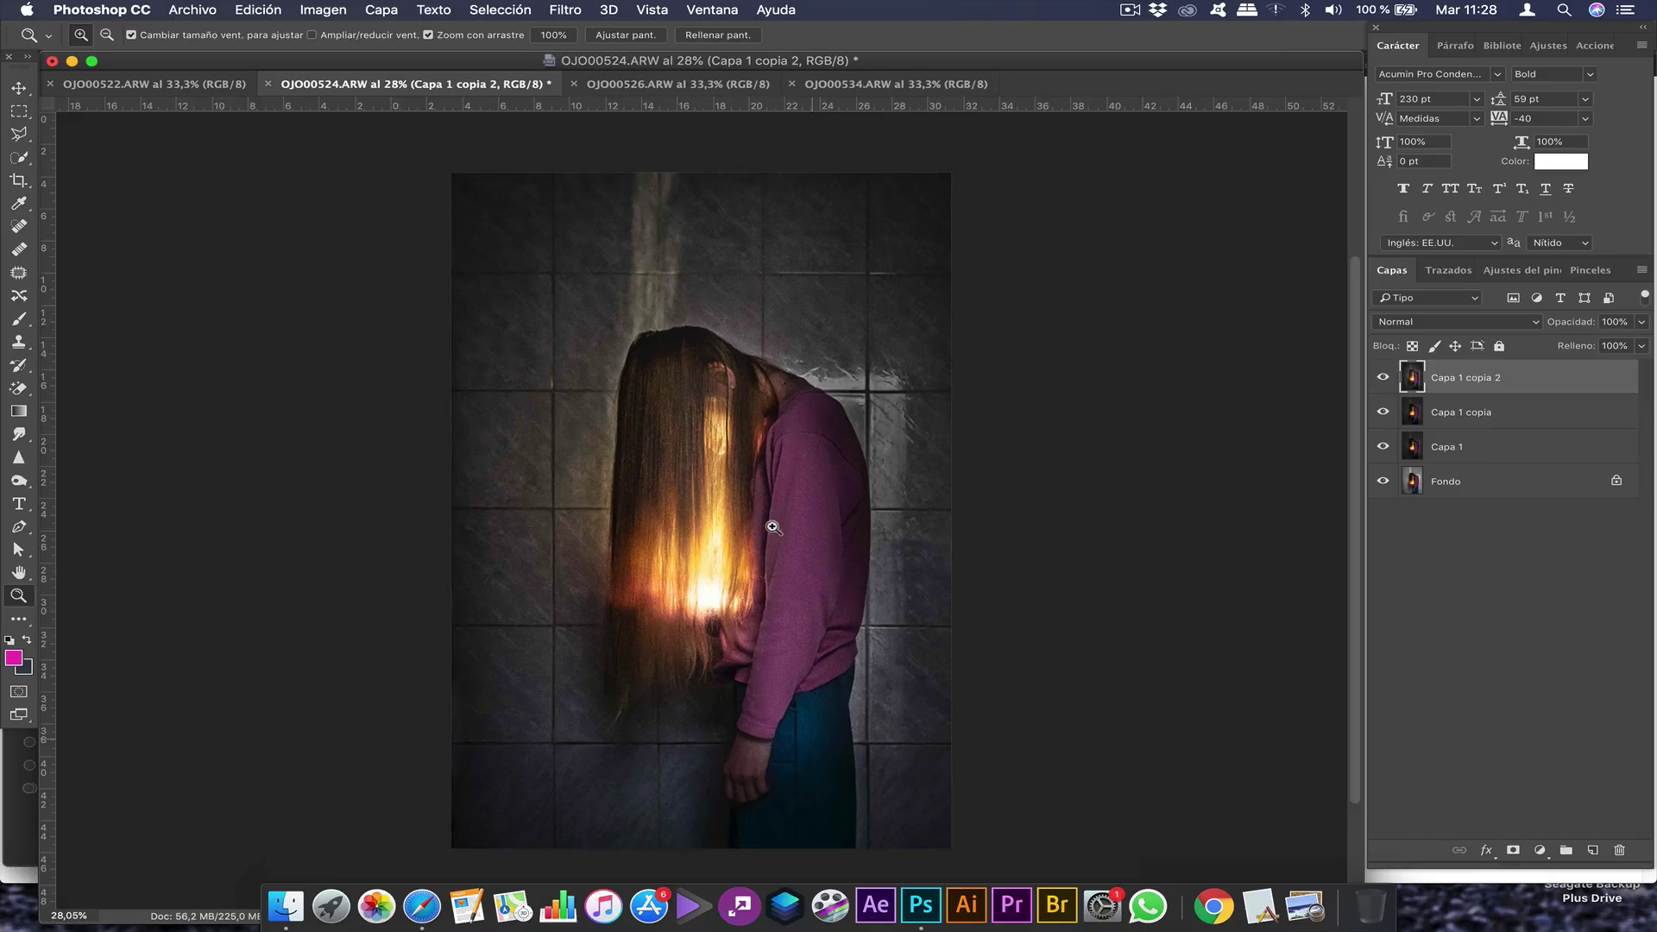
scroll(782, 524, "up", 3)
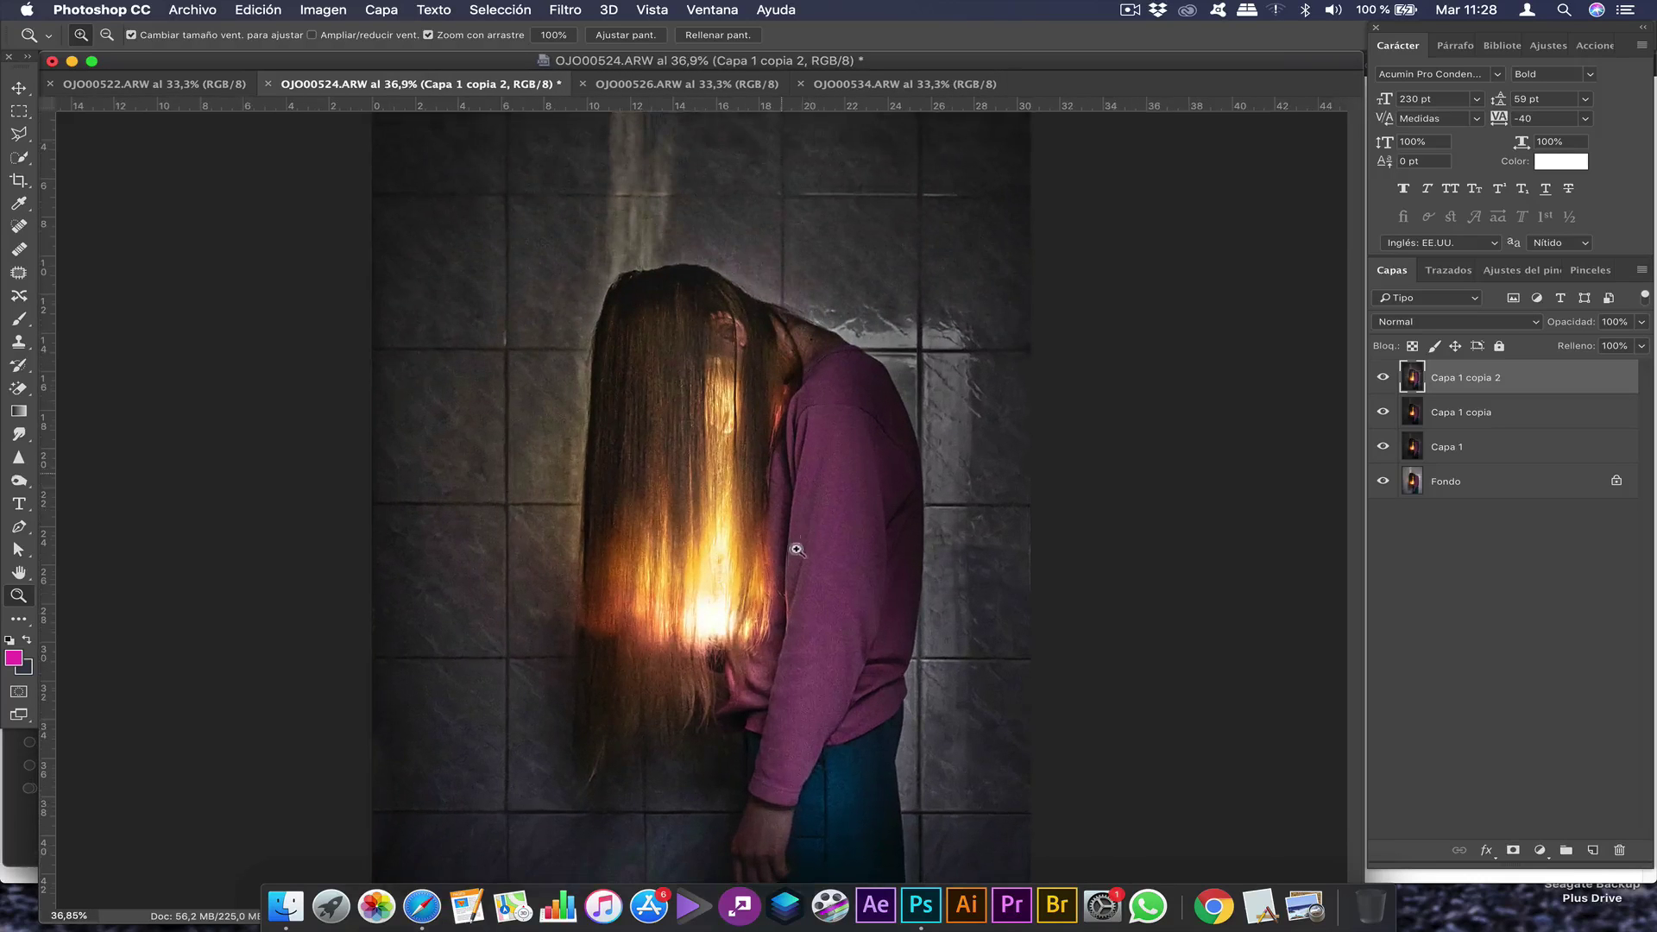
scroll(792, 562, "down", 1)
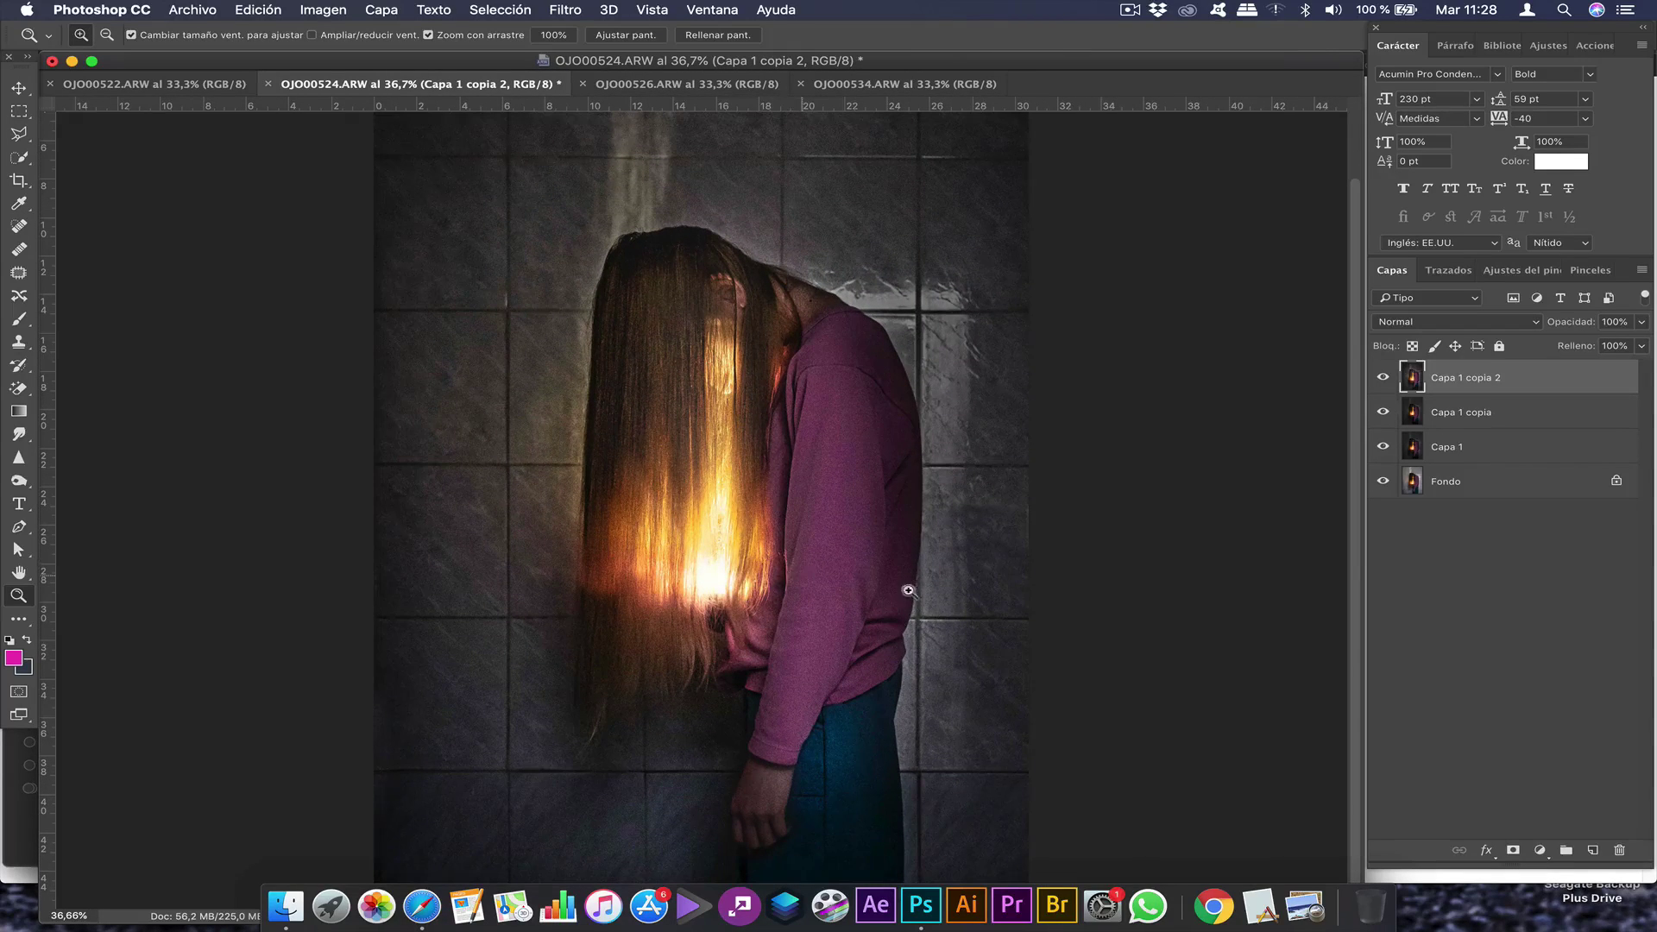